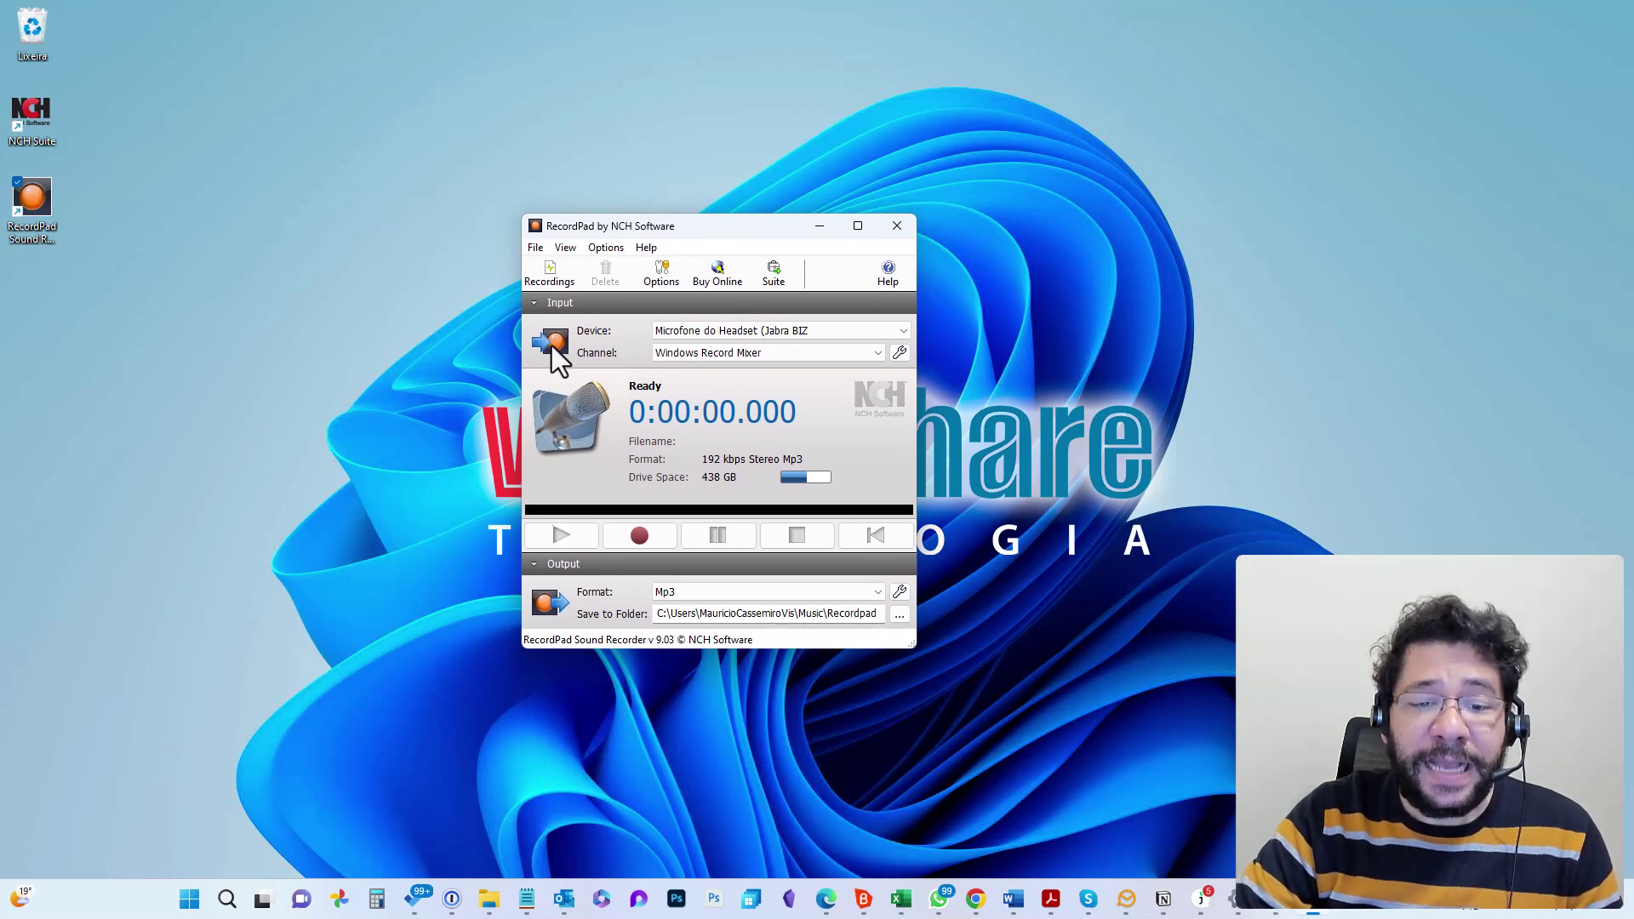
Step: Open the MP3 encoder options and examine the available constant bitrate values and the high quality encoding setting
{"action": "left_click", "coordinate": [901, 591]}
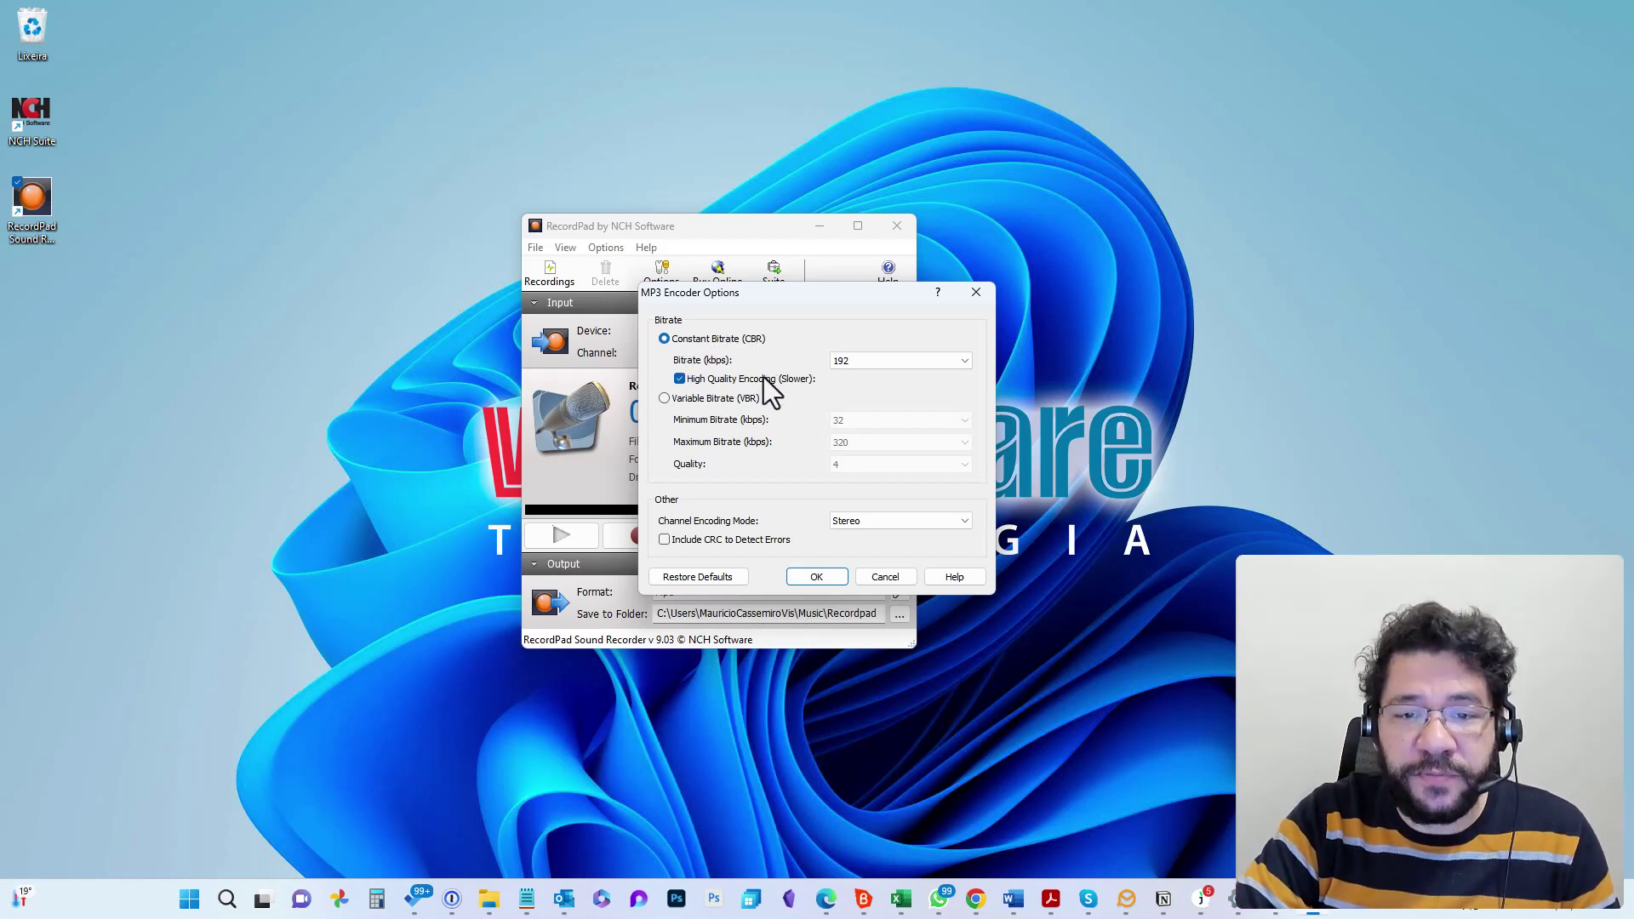
{"action": "left_click", "coordinate": [891, 362]}
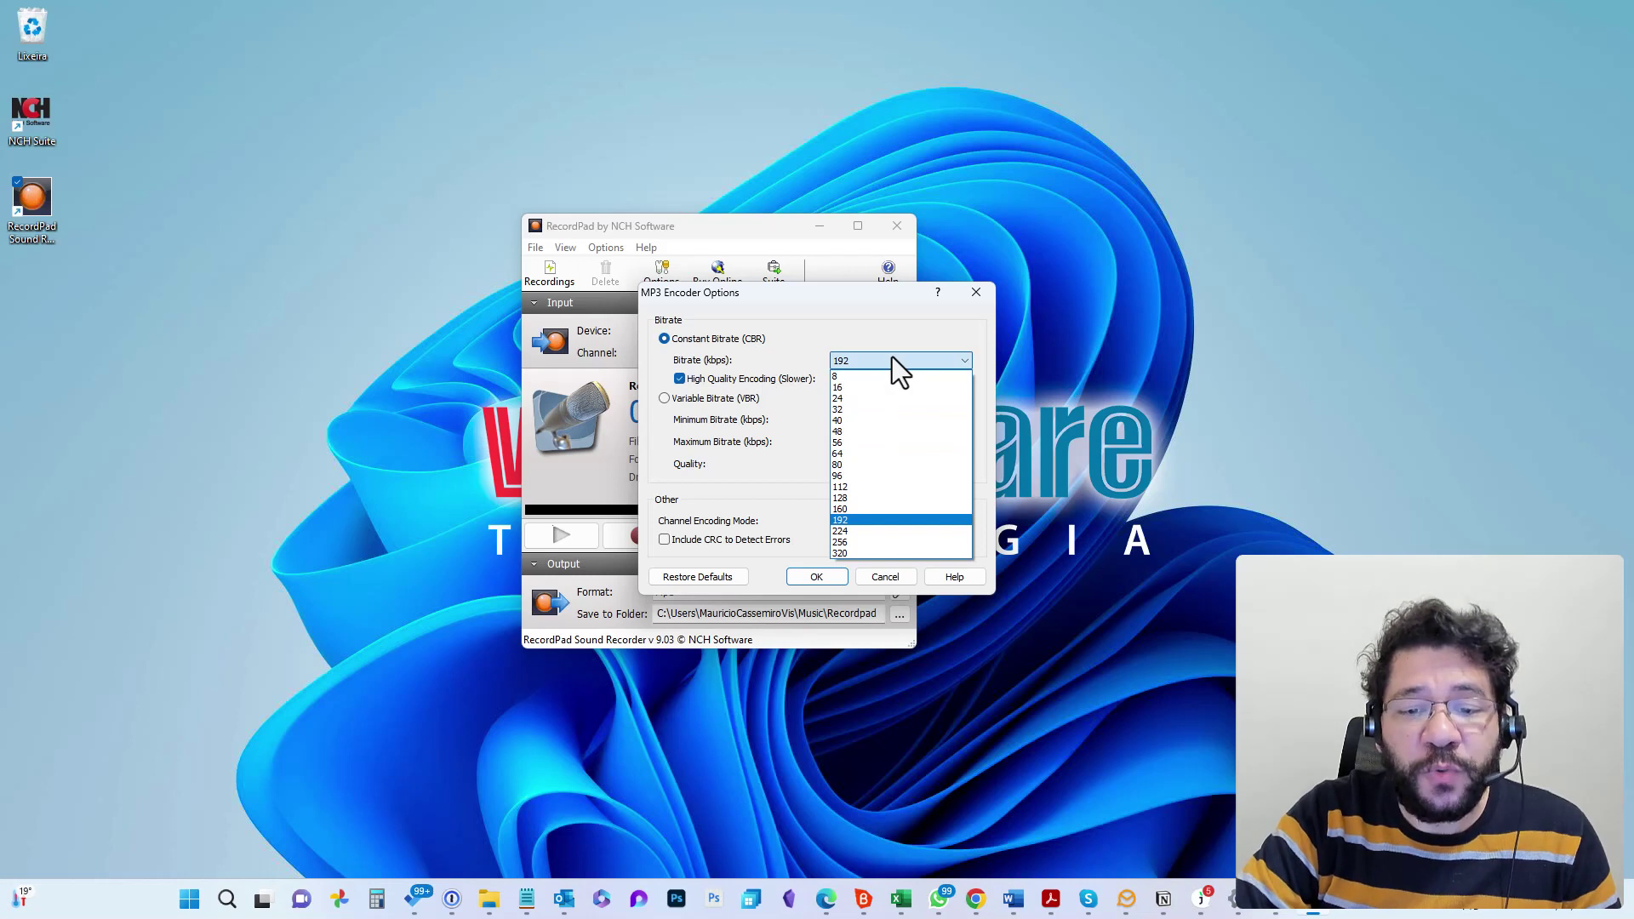
{"action": "left_click", "coordinate": [778, 361]}
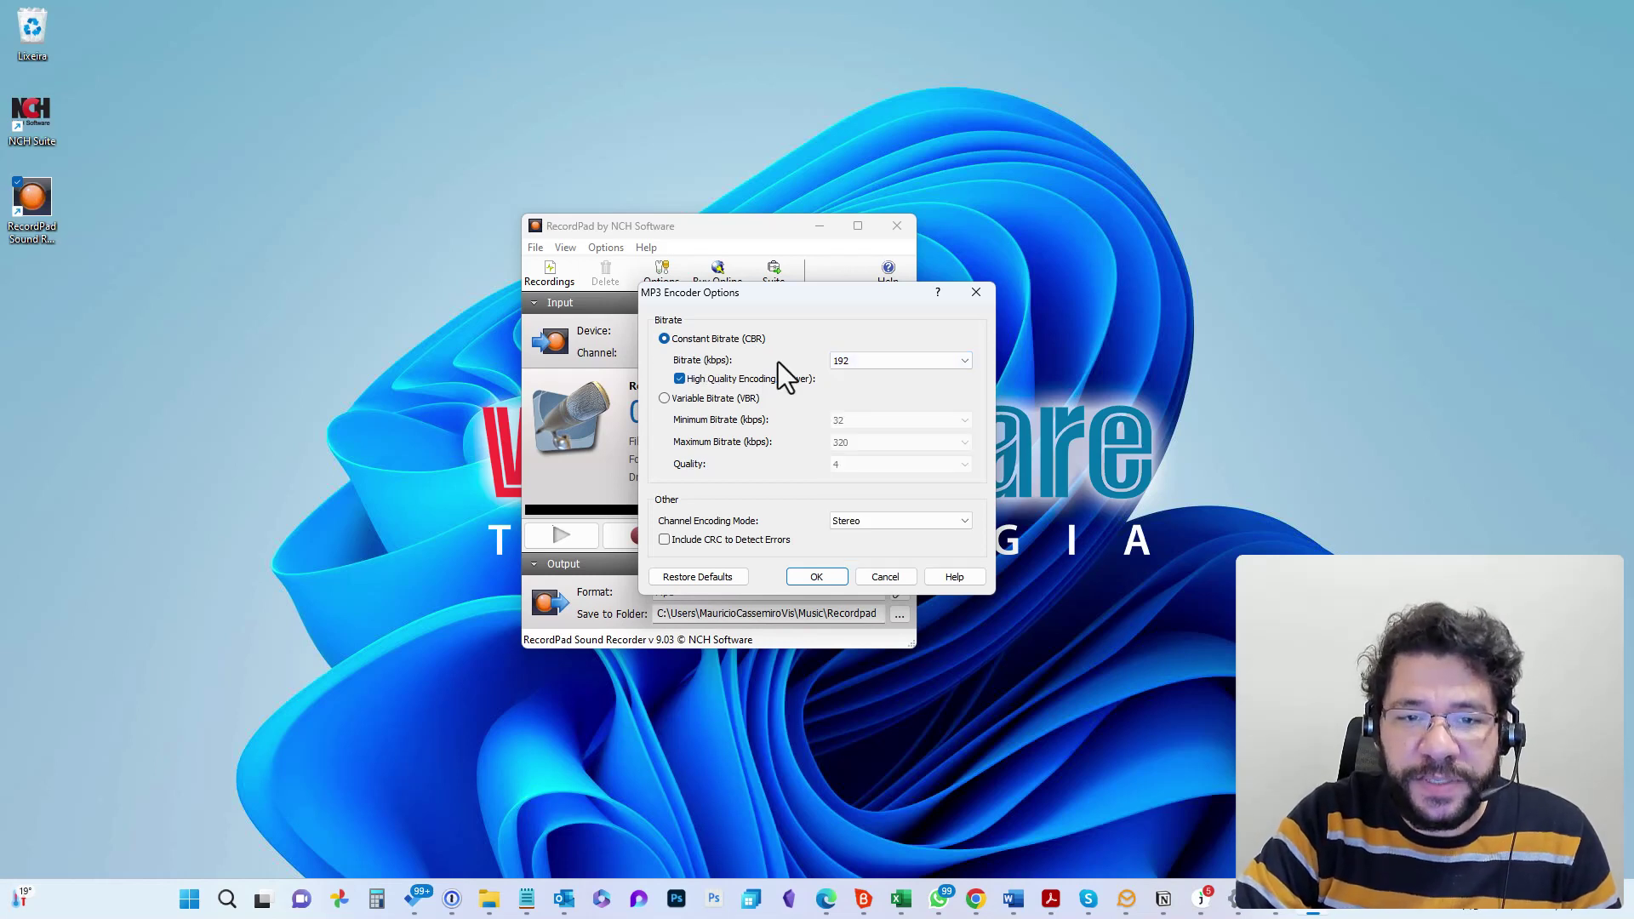
{"action": "left_click", "coordinate": [679, 378]}
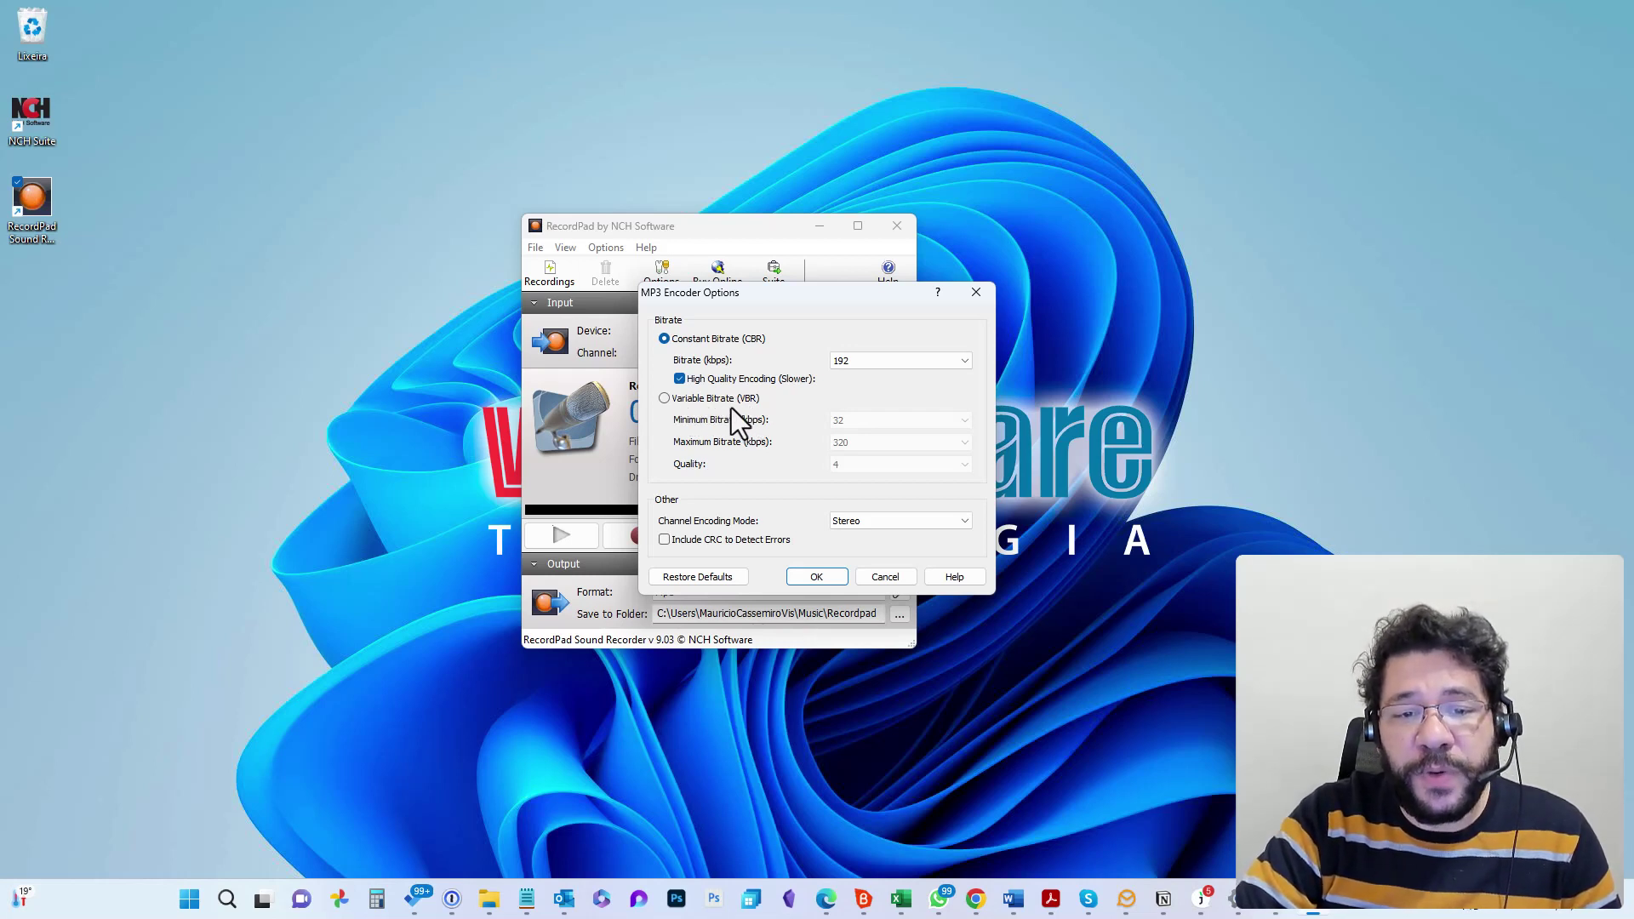
Step: Examine the minimum, maximum and quality settings of variable bitrate encoding, and return to constant bitrate
{"action": "left_click", "coordinate": [666, 400]}
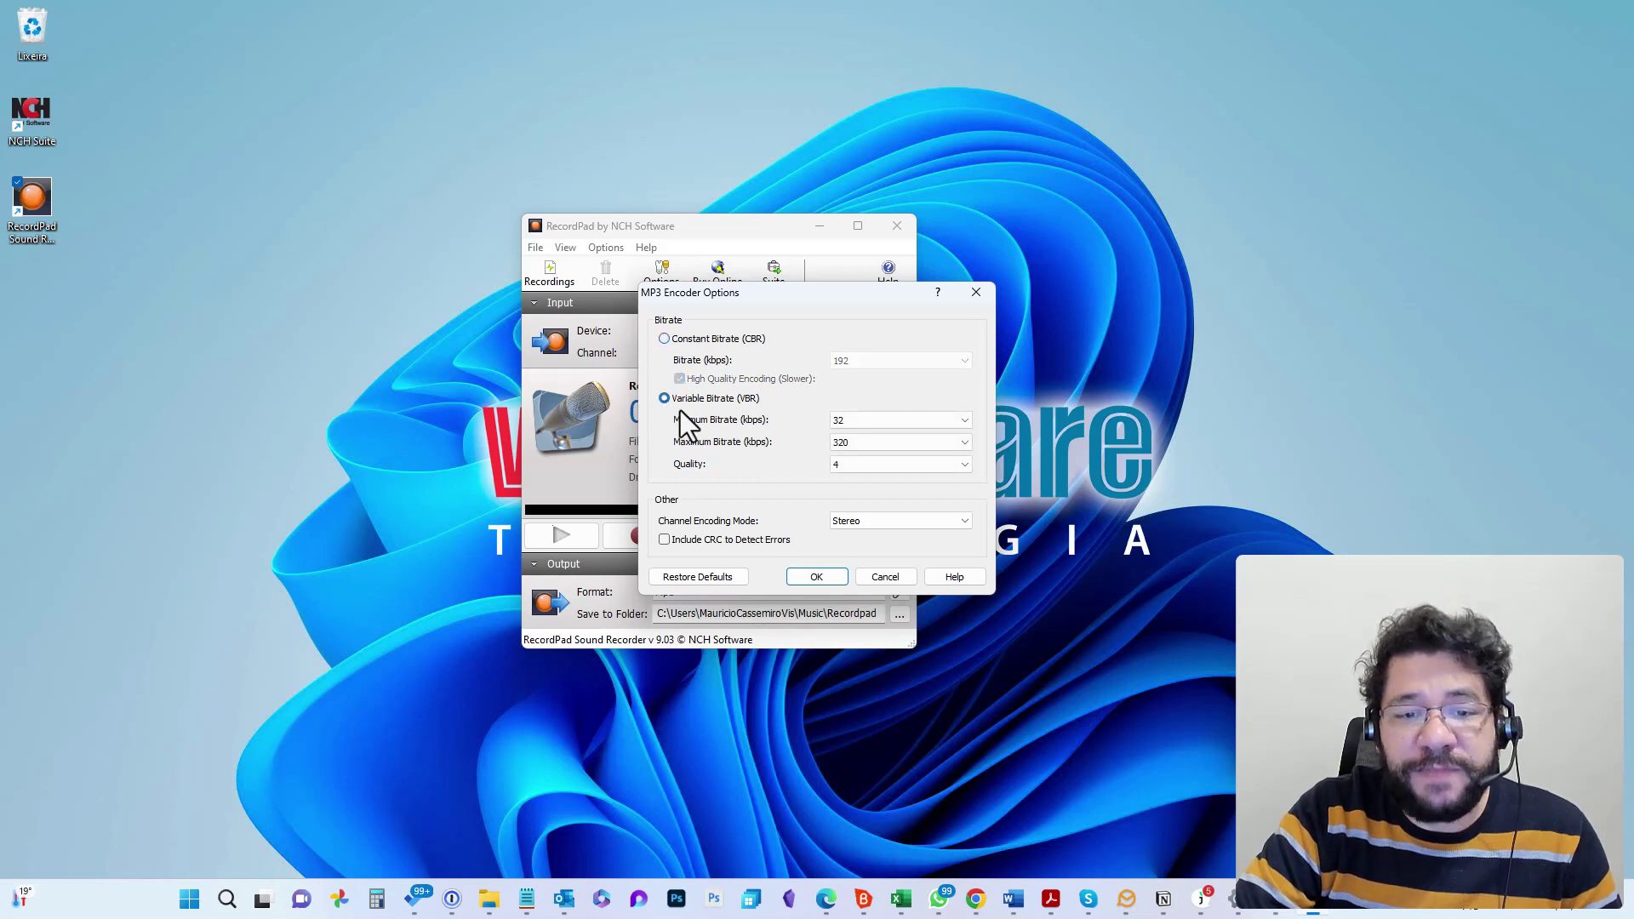
{"action": "left_click", "coordinate": [860, 417]}
{"action": "left_click", "coordinate": [861, 421]}
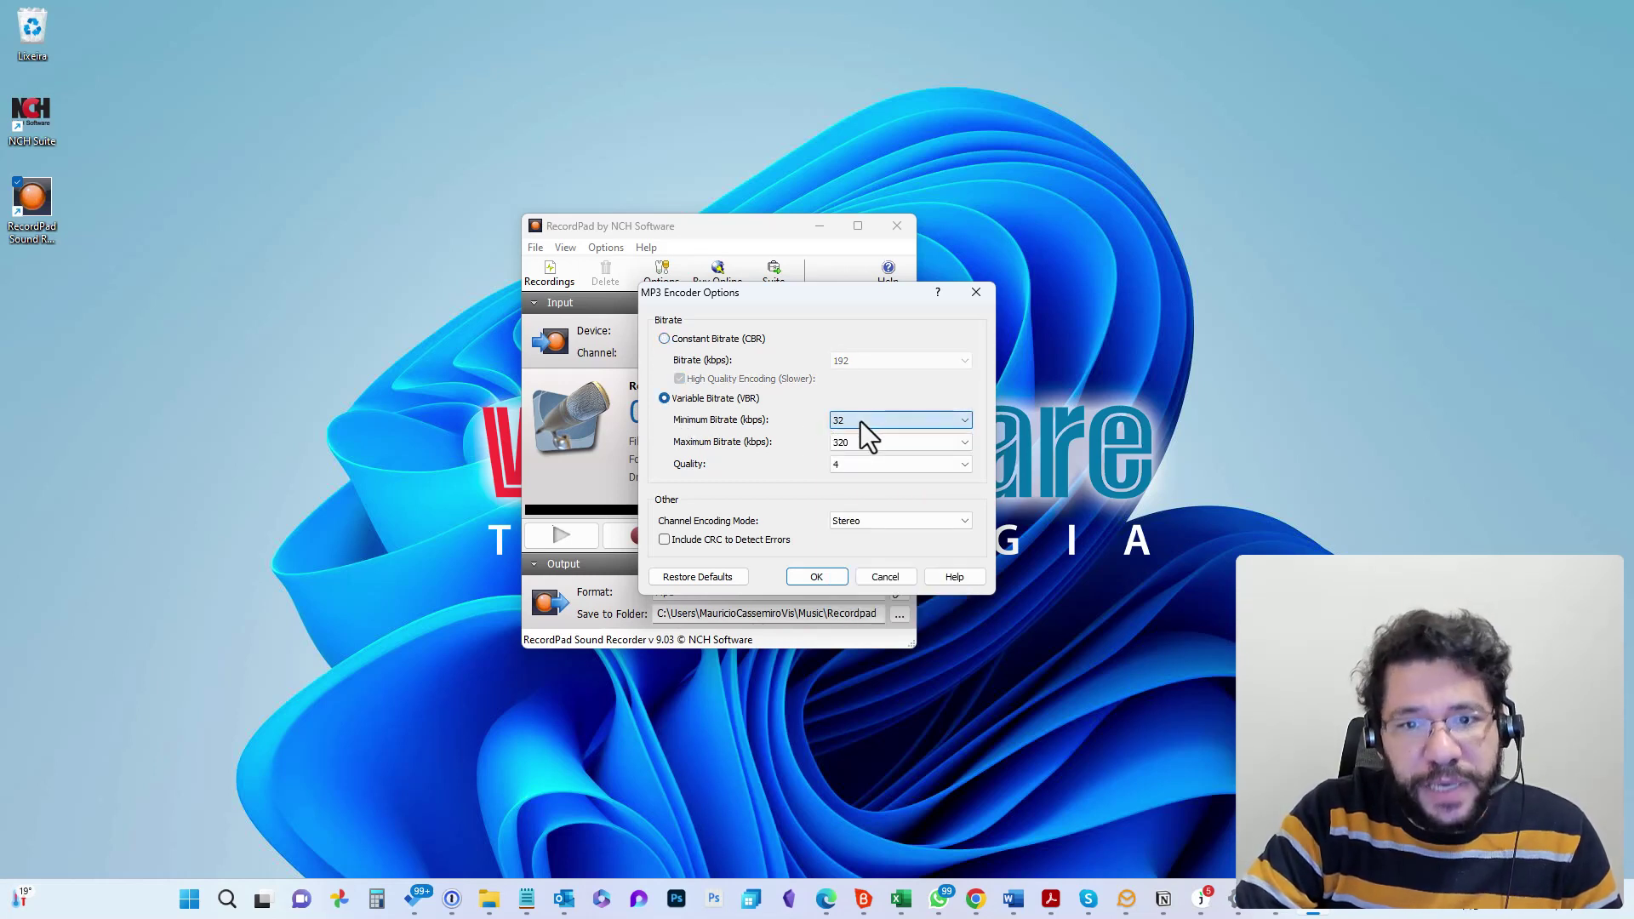
{"action": "left_click", "coordinate": [866, 441]}
{"action": "left_click", "coordinate": [866, 442]}
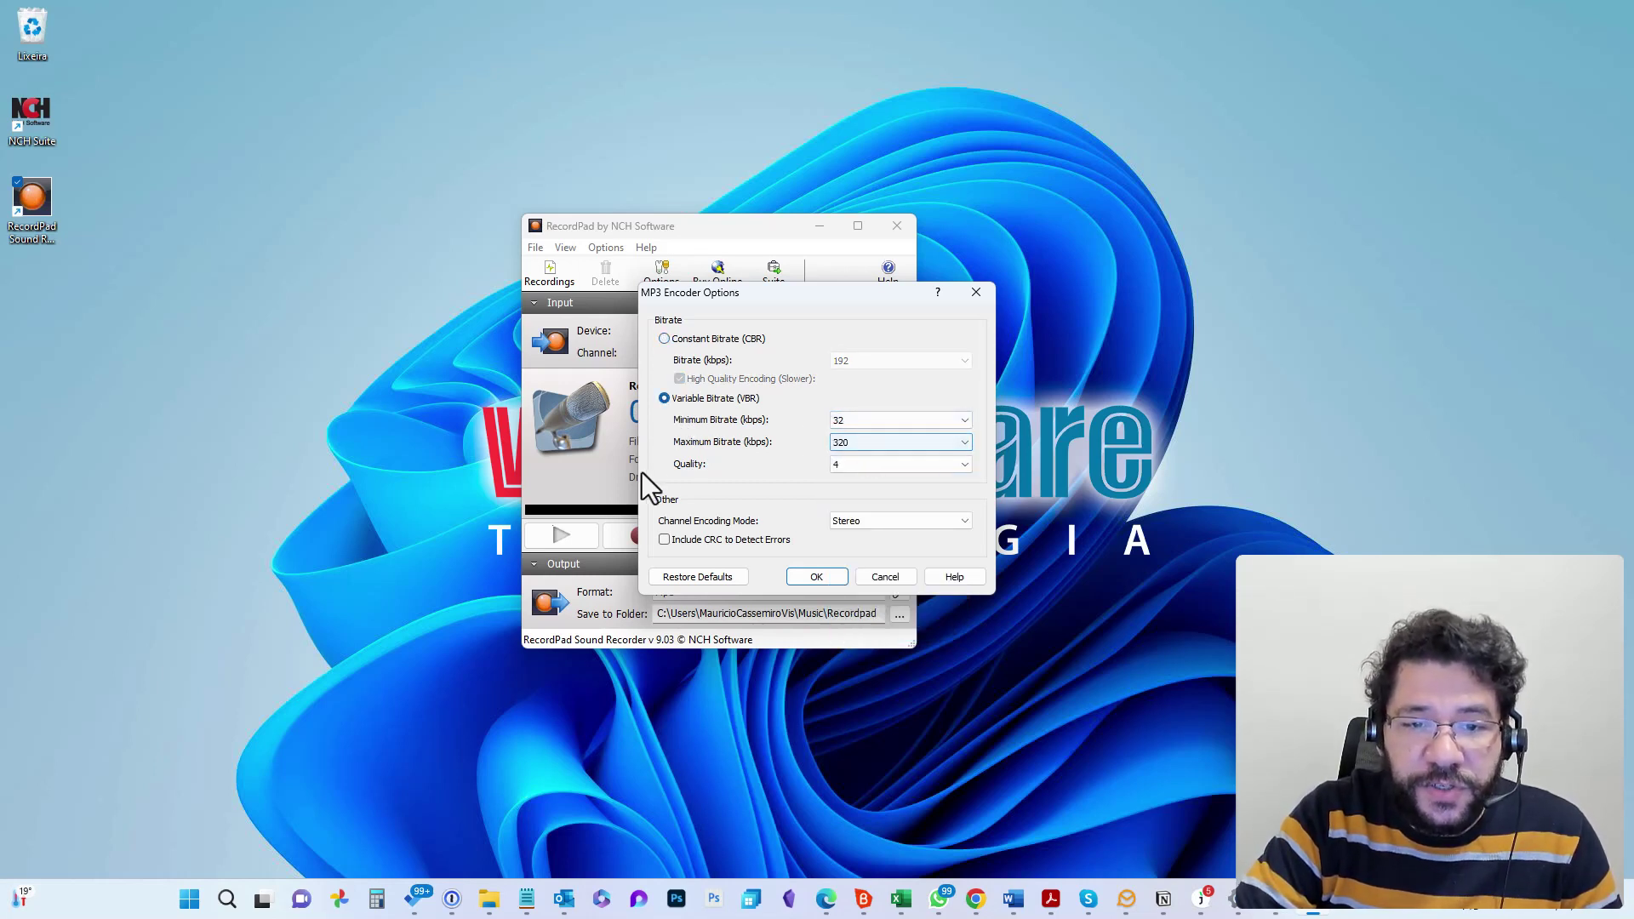
{"action": "left_click", "coordinate": [855, 466]}
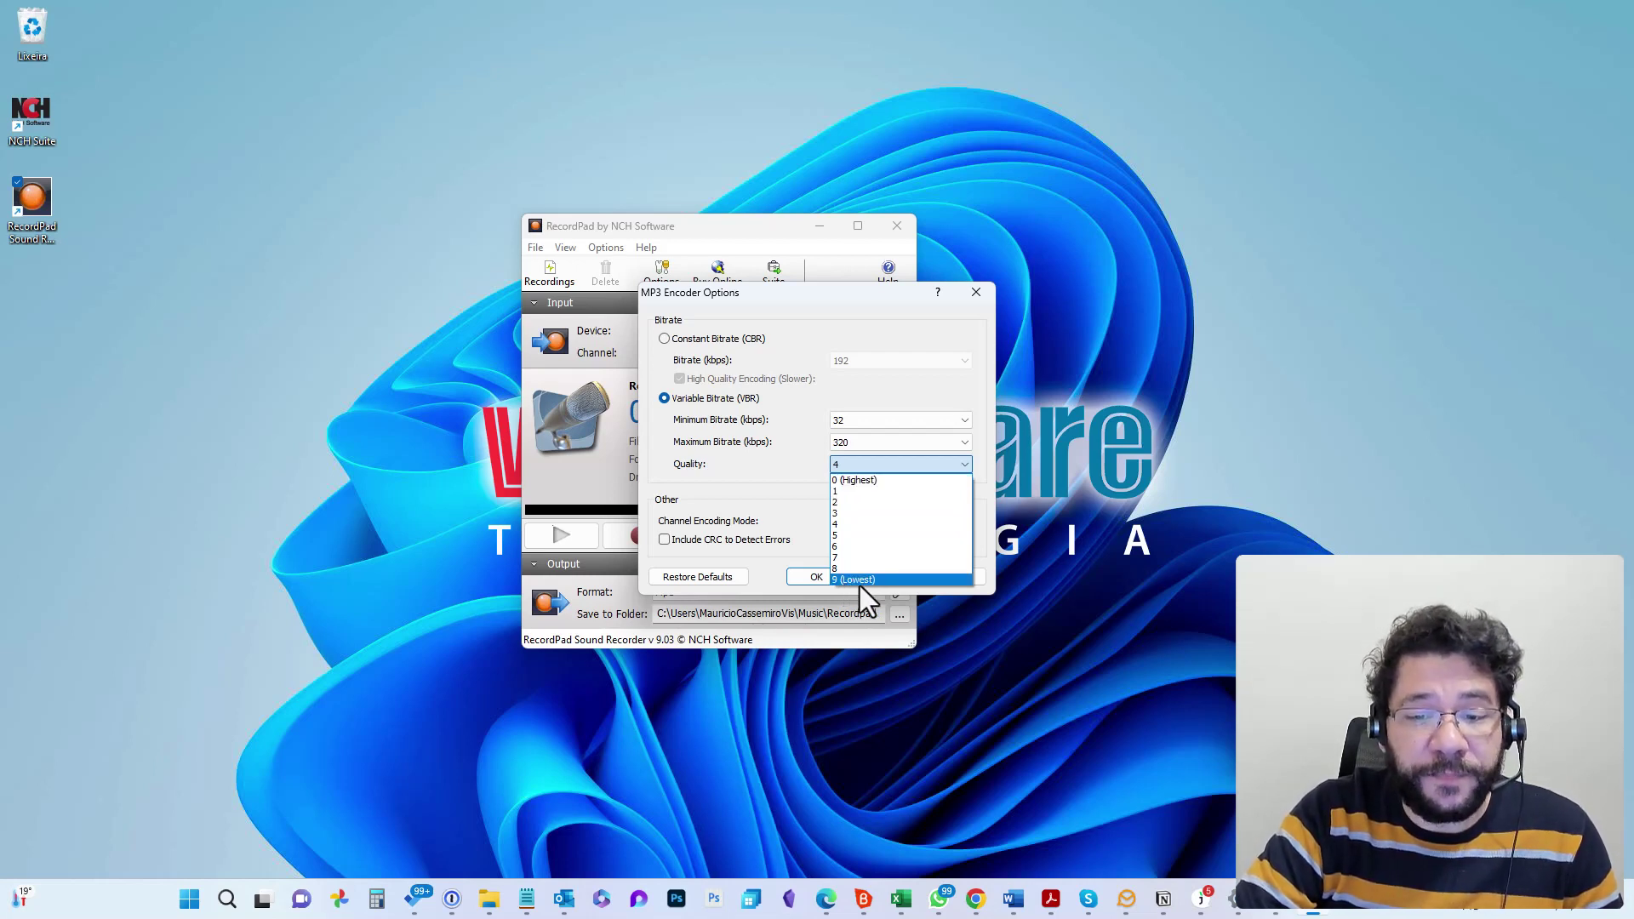
{"action": "left_click", "coordinate": [643, 342]}
{"action": "left_click", "coordinate": [693, 340]}
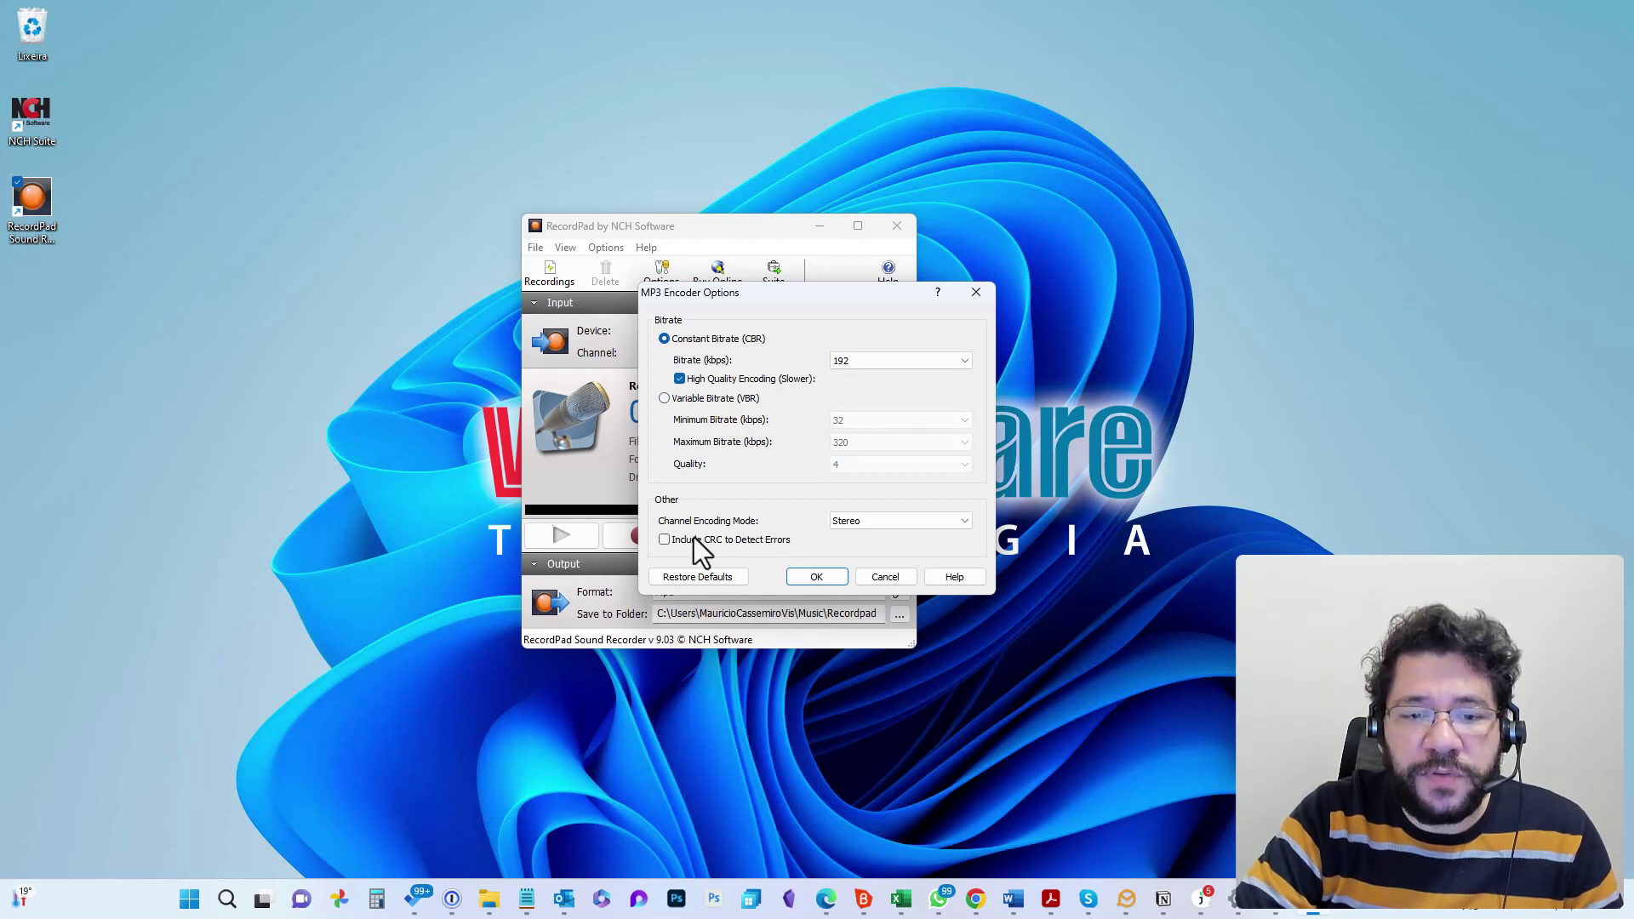
Step: Examine the channel encoding mode choices and leave the MP3 encoder options without saving
{"action": "left_click", "coordinate": [857, 523]}
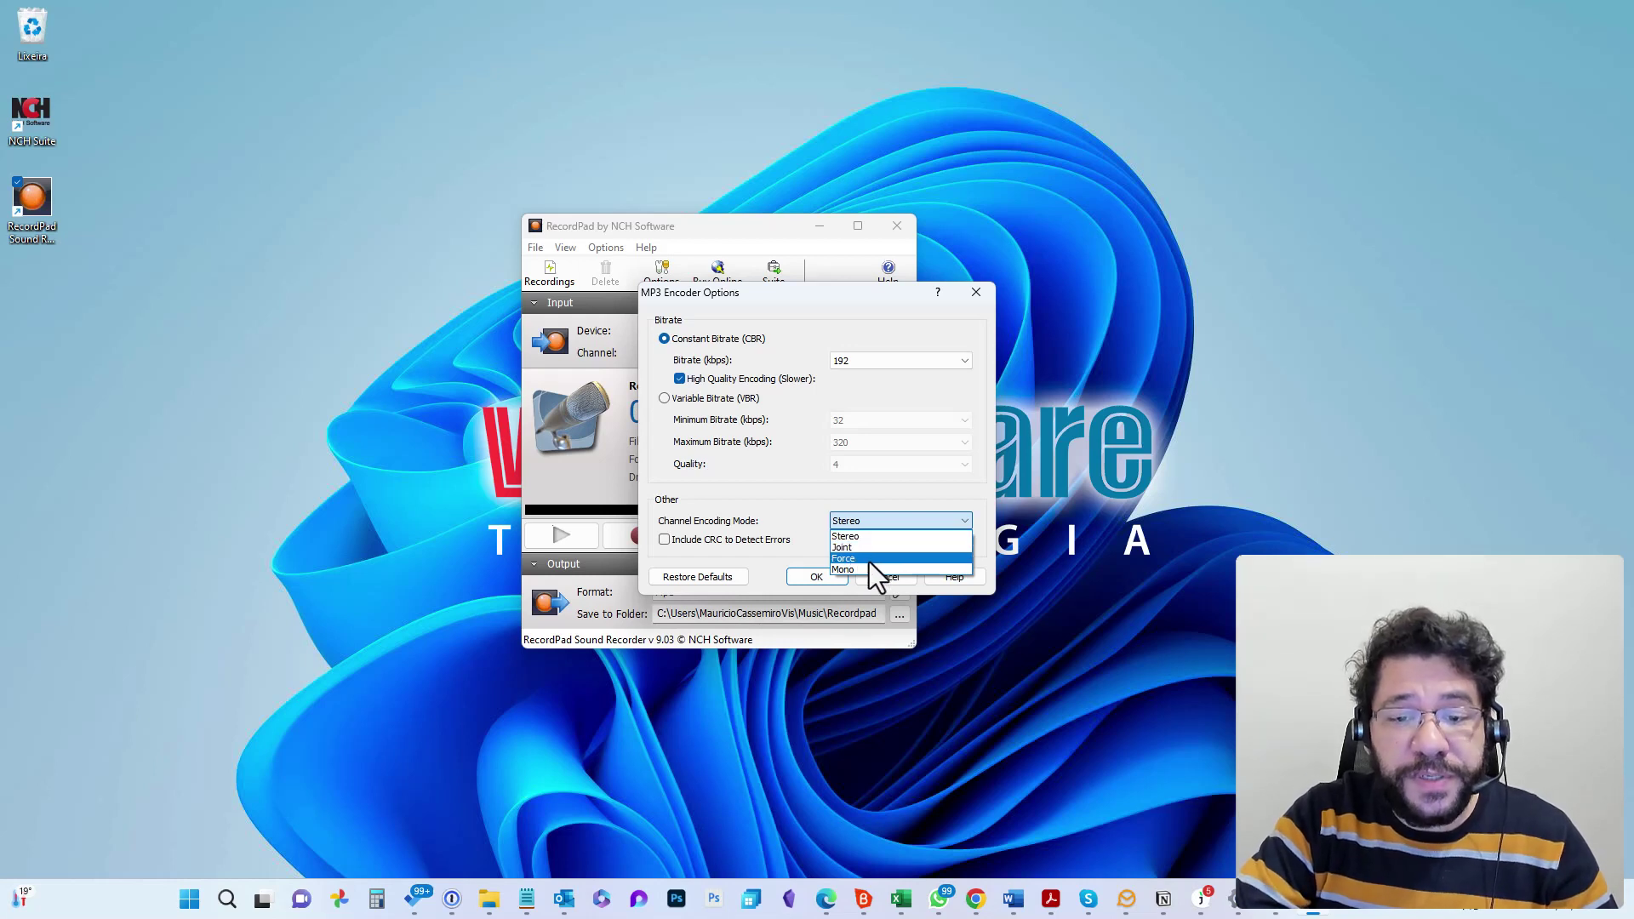
{"action": "left_click", "coordinate": [796, 503]}
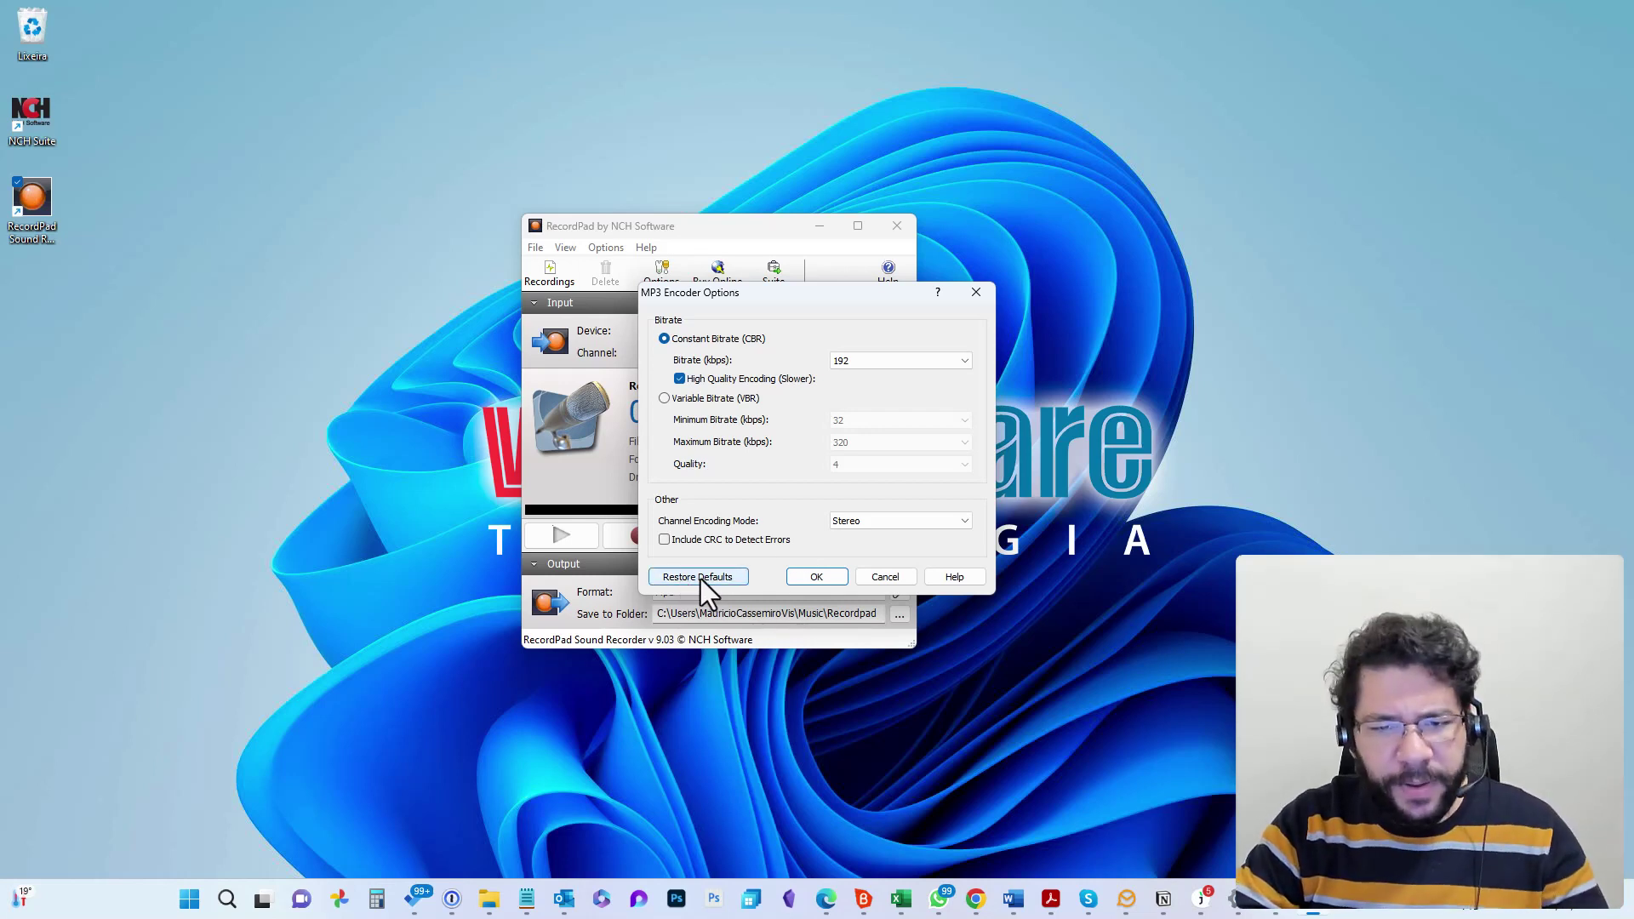
{"action": "left_click", "coordinate": [885, 578]}
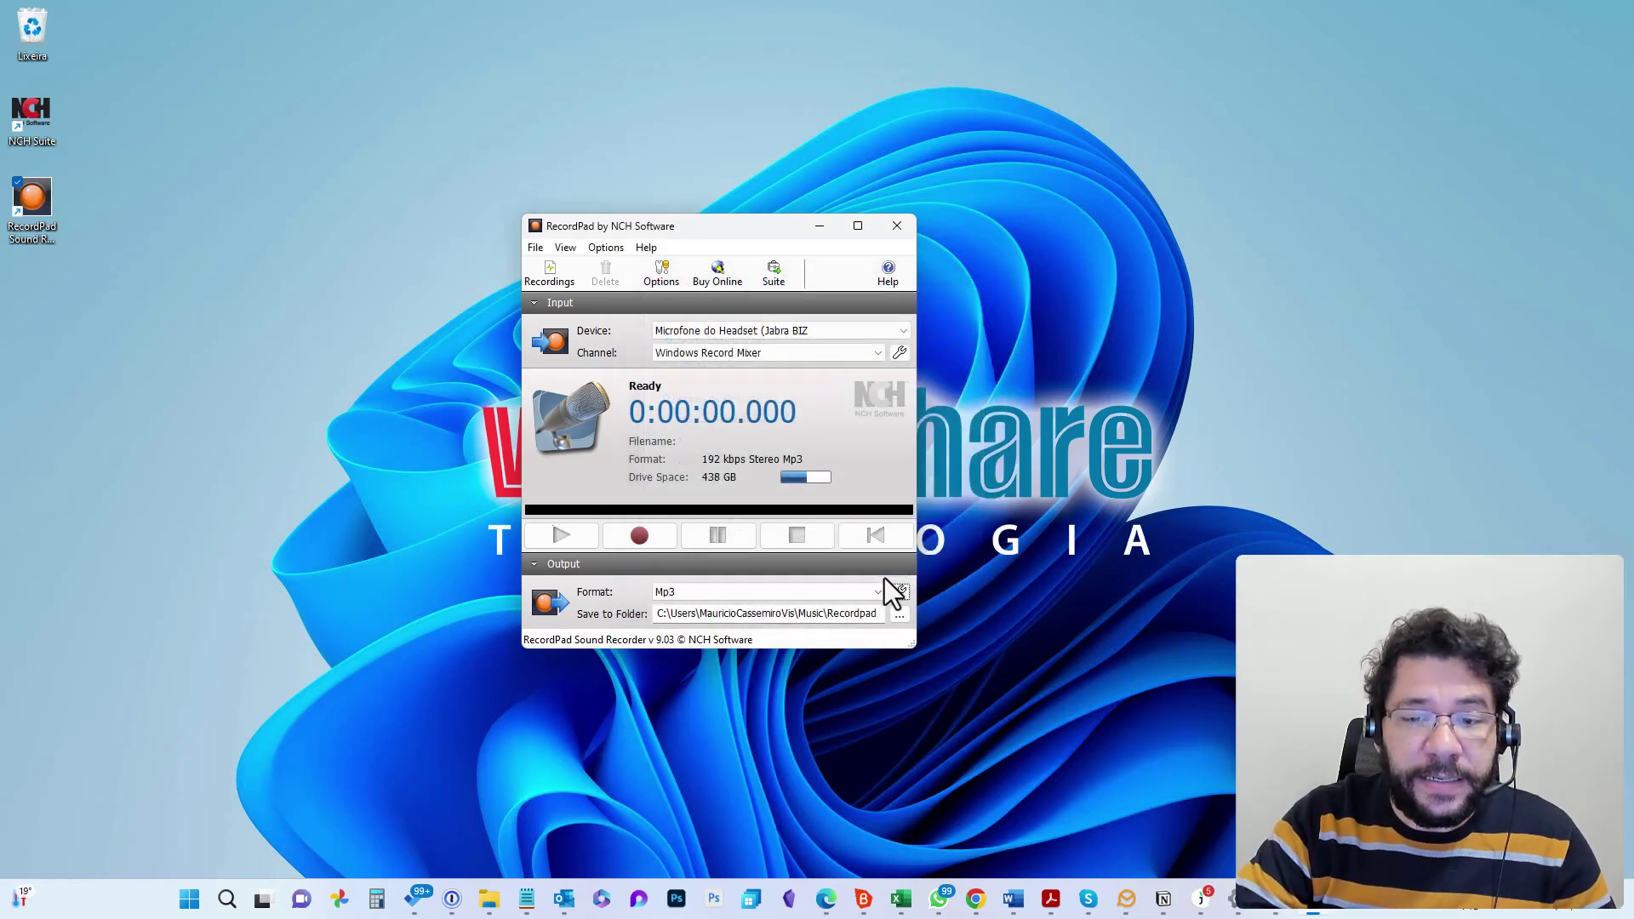
Step: Examine the available output formats and the folder browser for the save location, leaving both settings as they are
{"action": "left_click", "coordinate": [698, 593]}
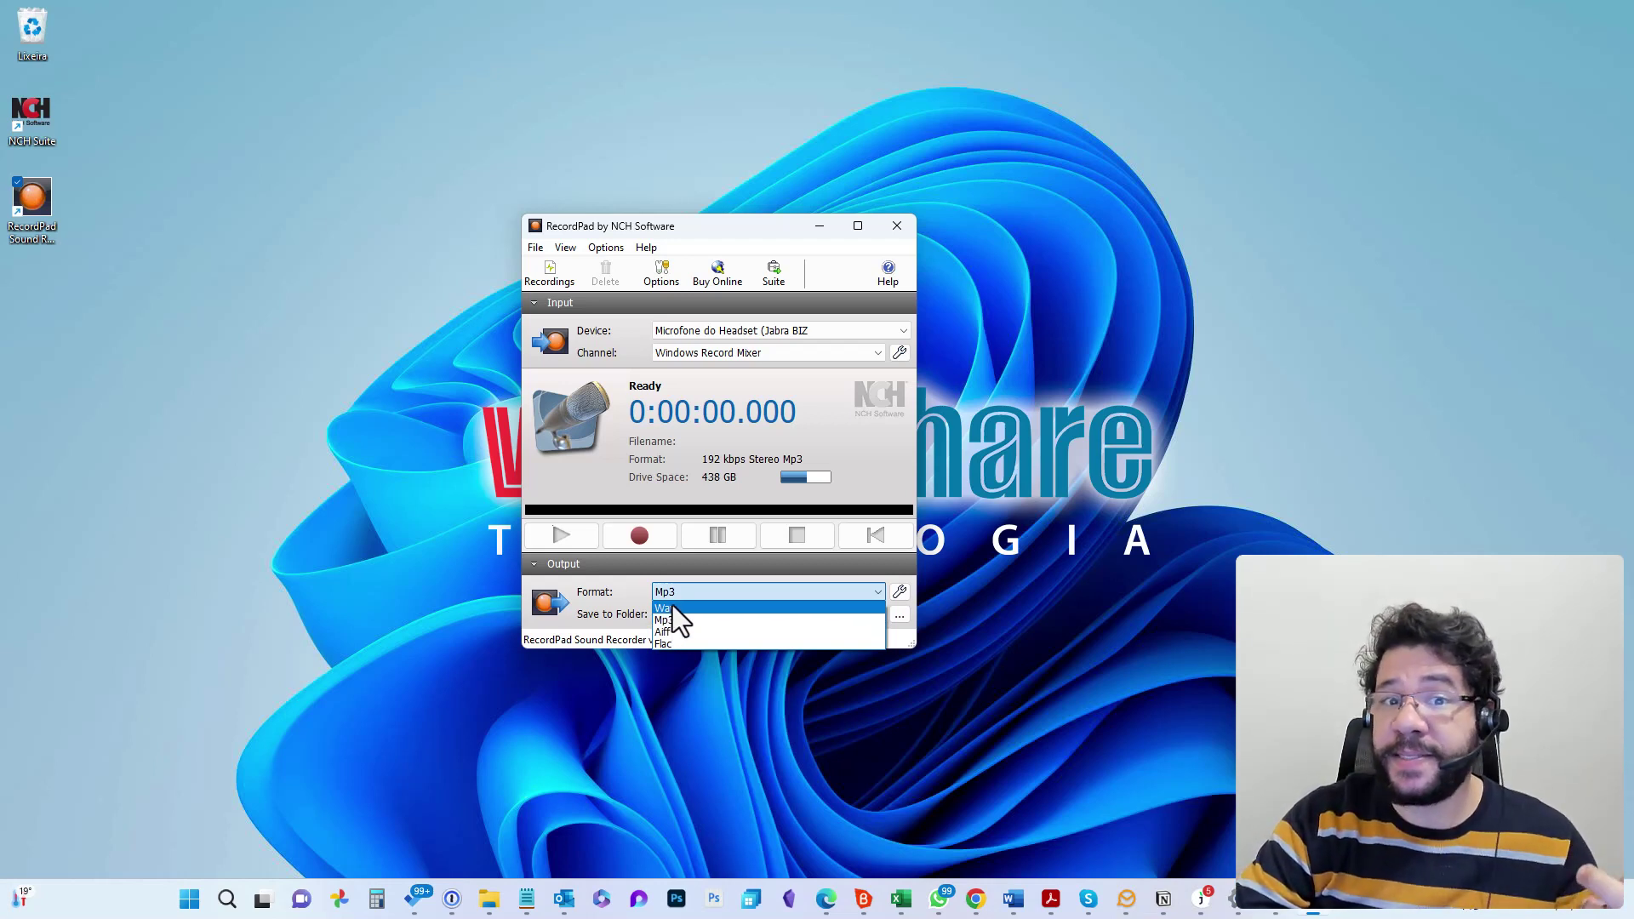
{"action": "left_click", "coordinate": [844, 482]}
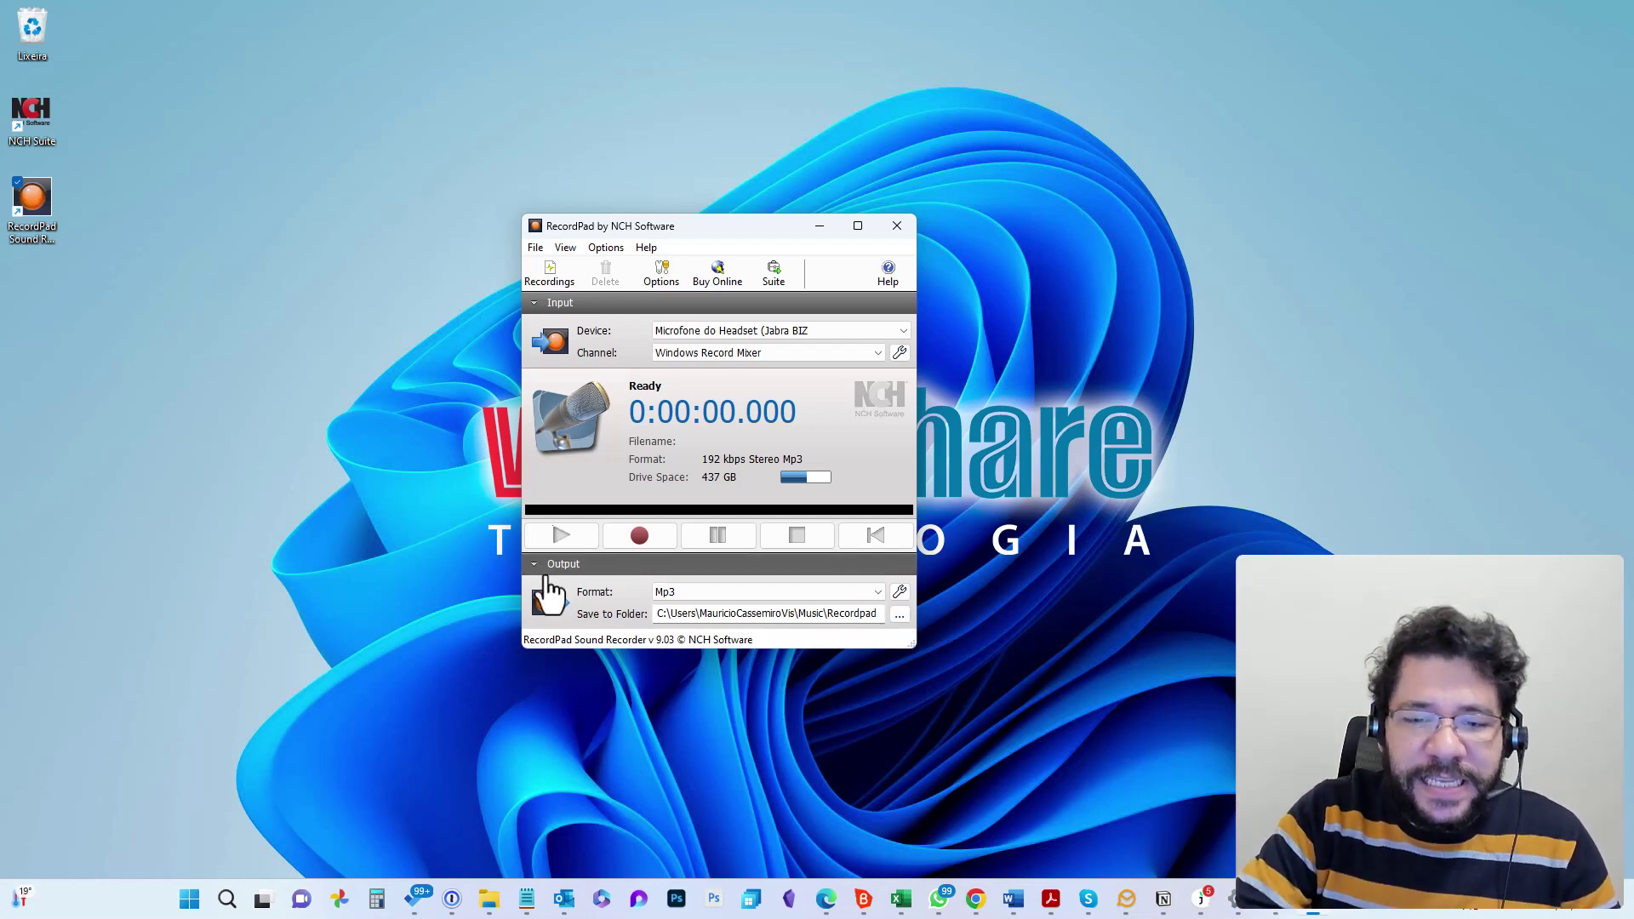
{"action": "left_click", "coordinate": [906, 616]}
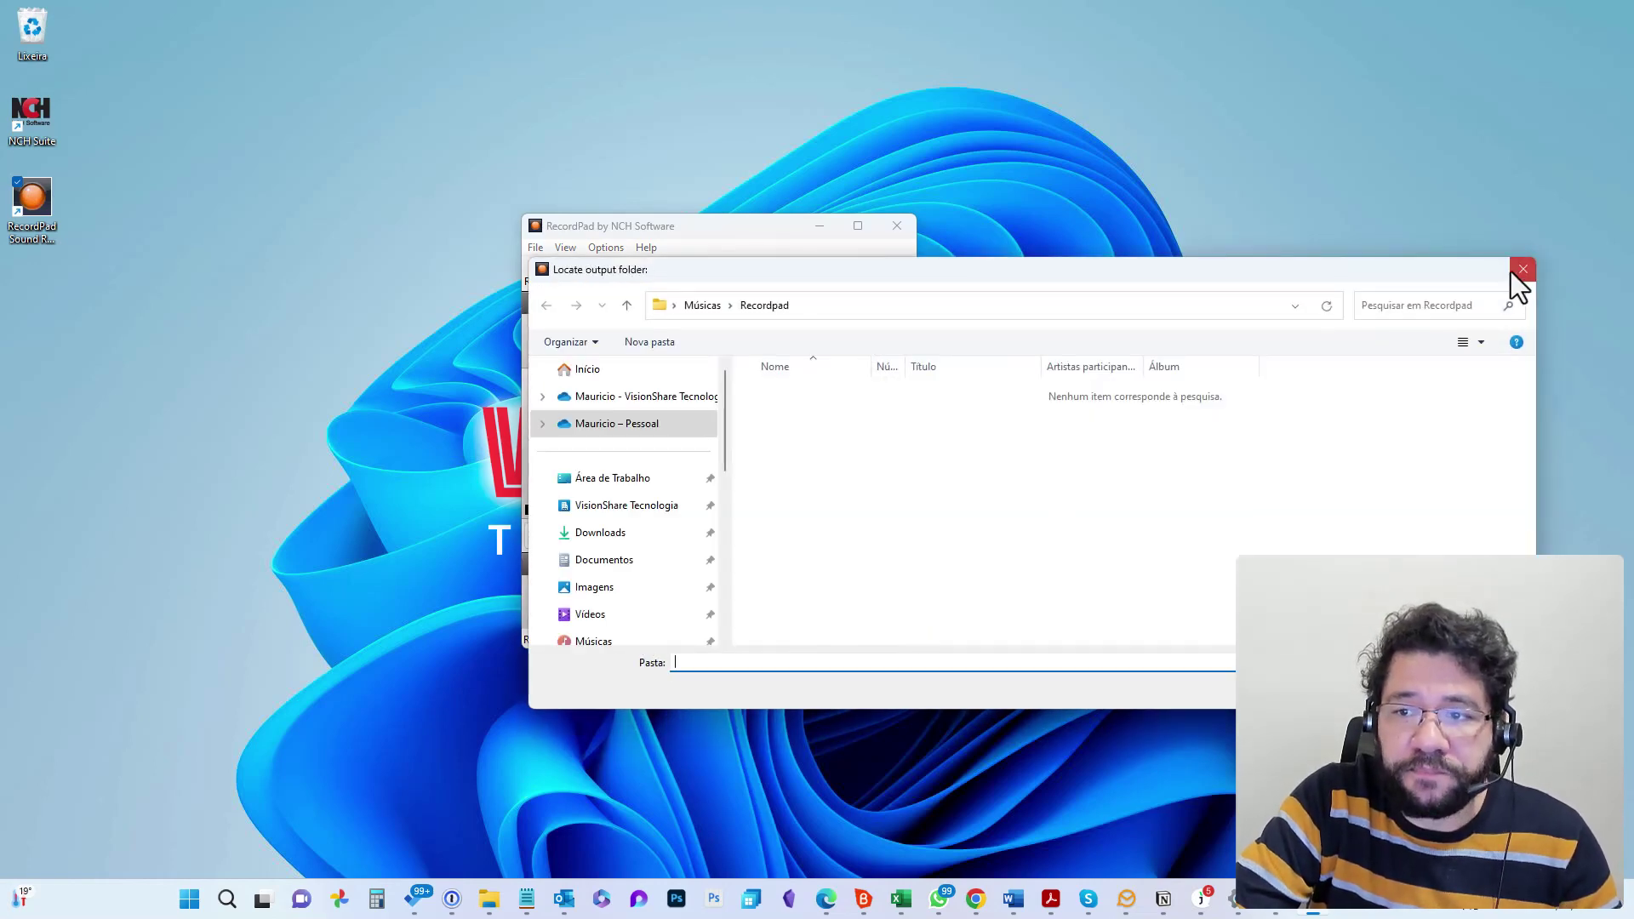
{"action": "left_click", "coordinate": [1522, 270]}
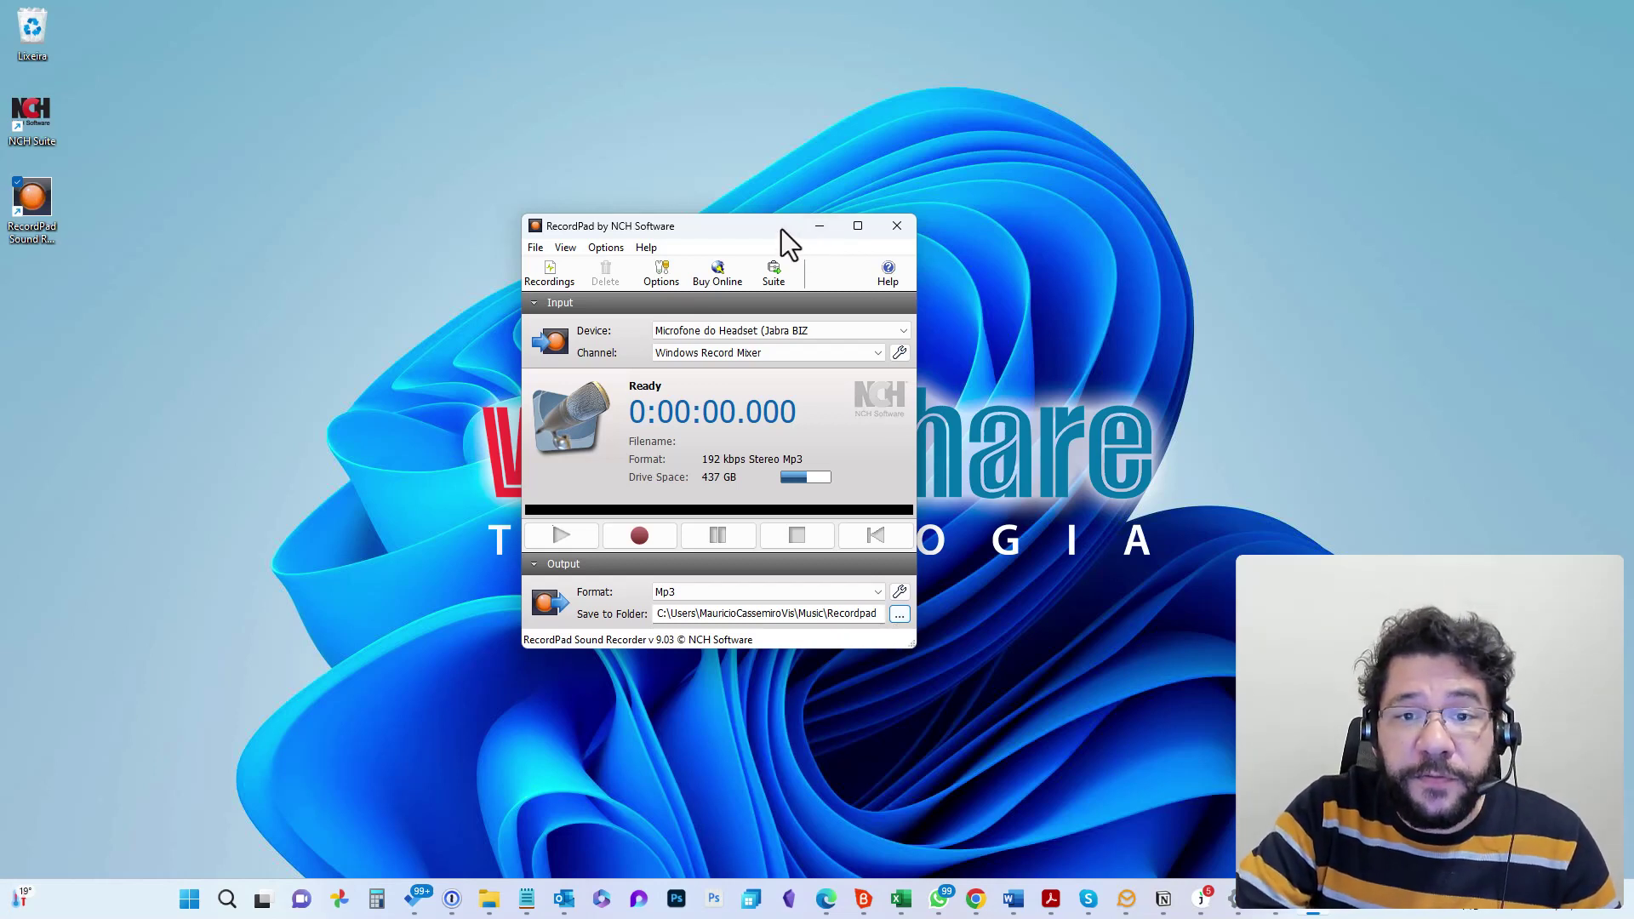
Step: Collapse the Input and Output sections of the recorder window and expand them again
{"action": "left_click_drag", "start_coordinate": [781, 228], "coordinate": [763, 230]}
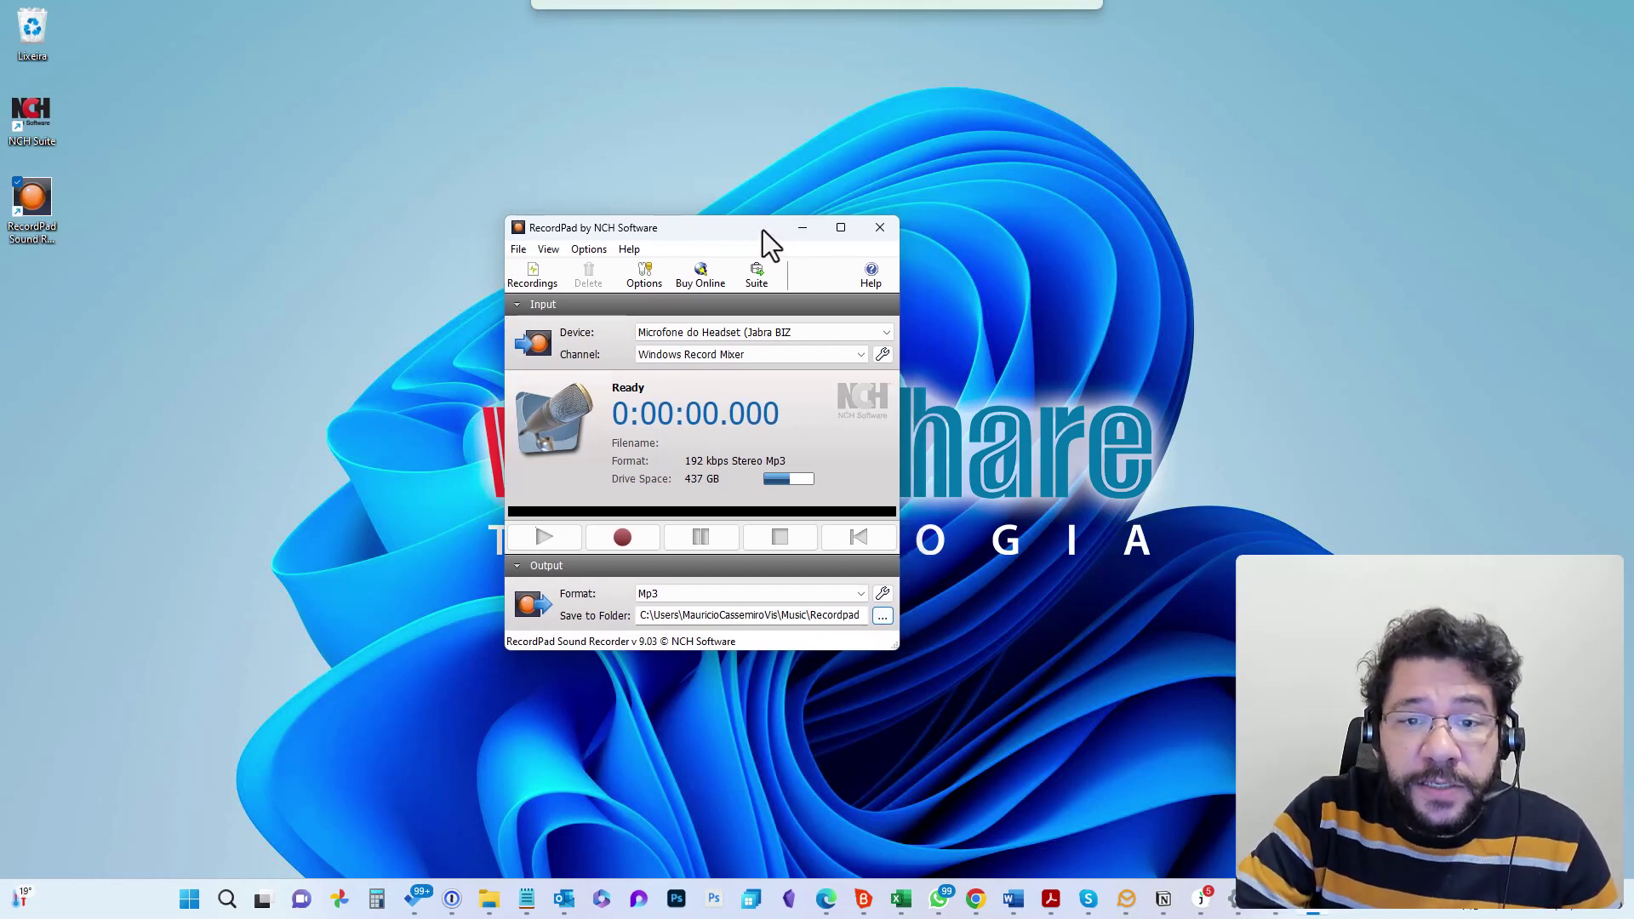
{"action": "left_click", "coordinate": [517, 305]}
{"action": "left_click", "coordinate": [517, 565]}
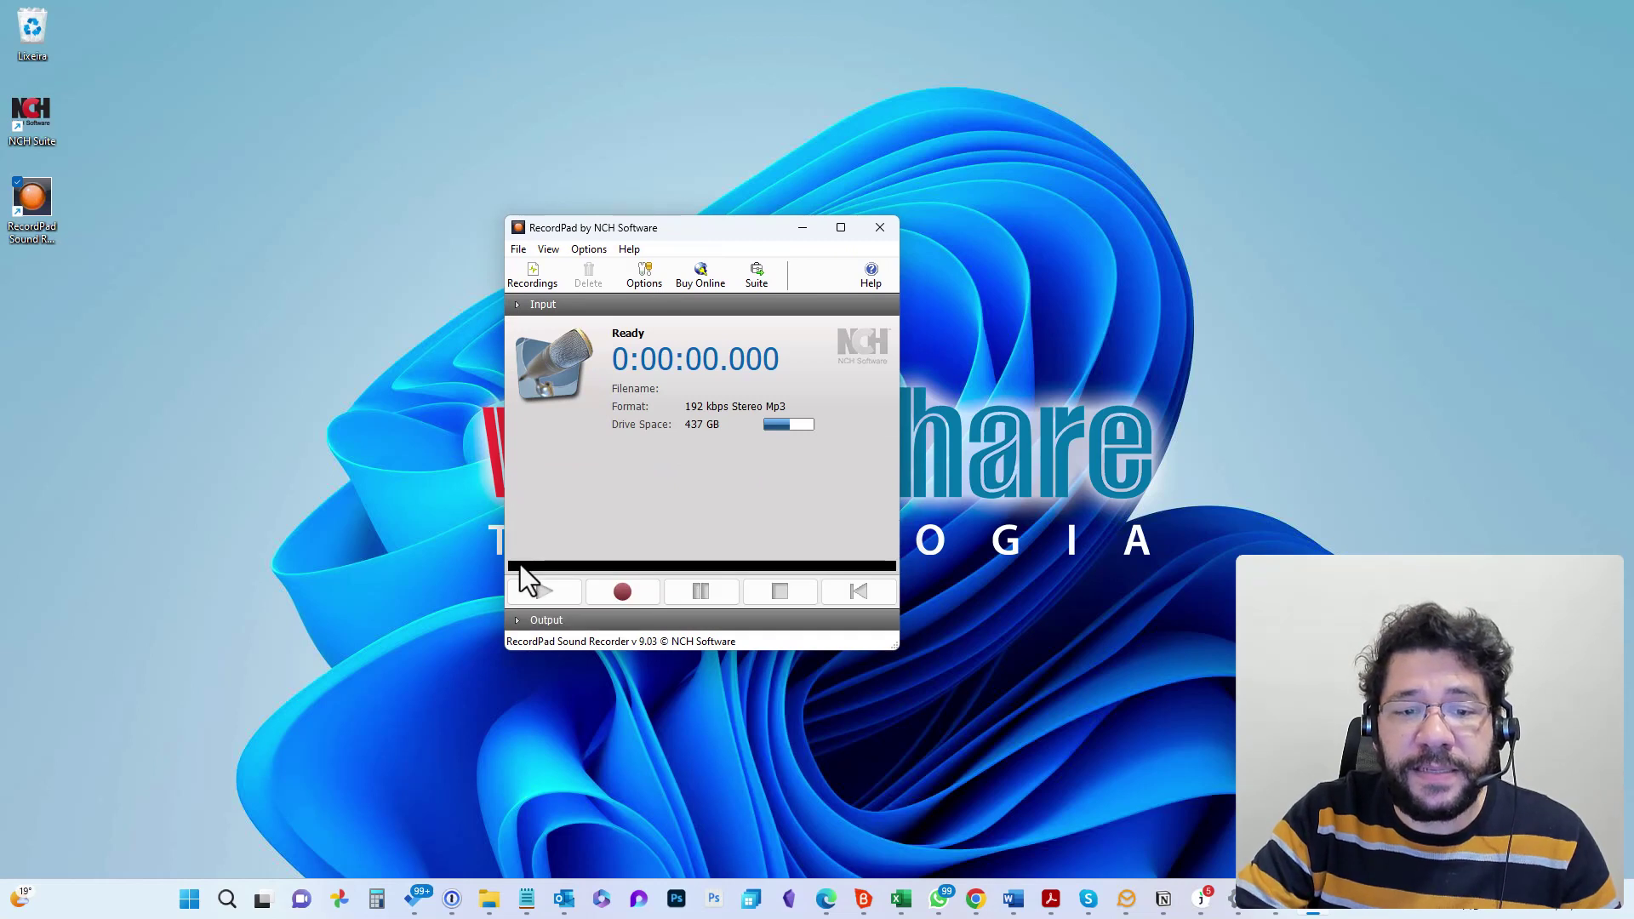
{"action": "left_click", "coordinate": [524, 618]}
{"action": "left_click", "coordinate": [526, 308]}
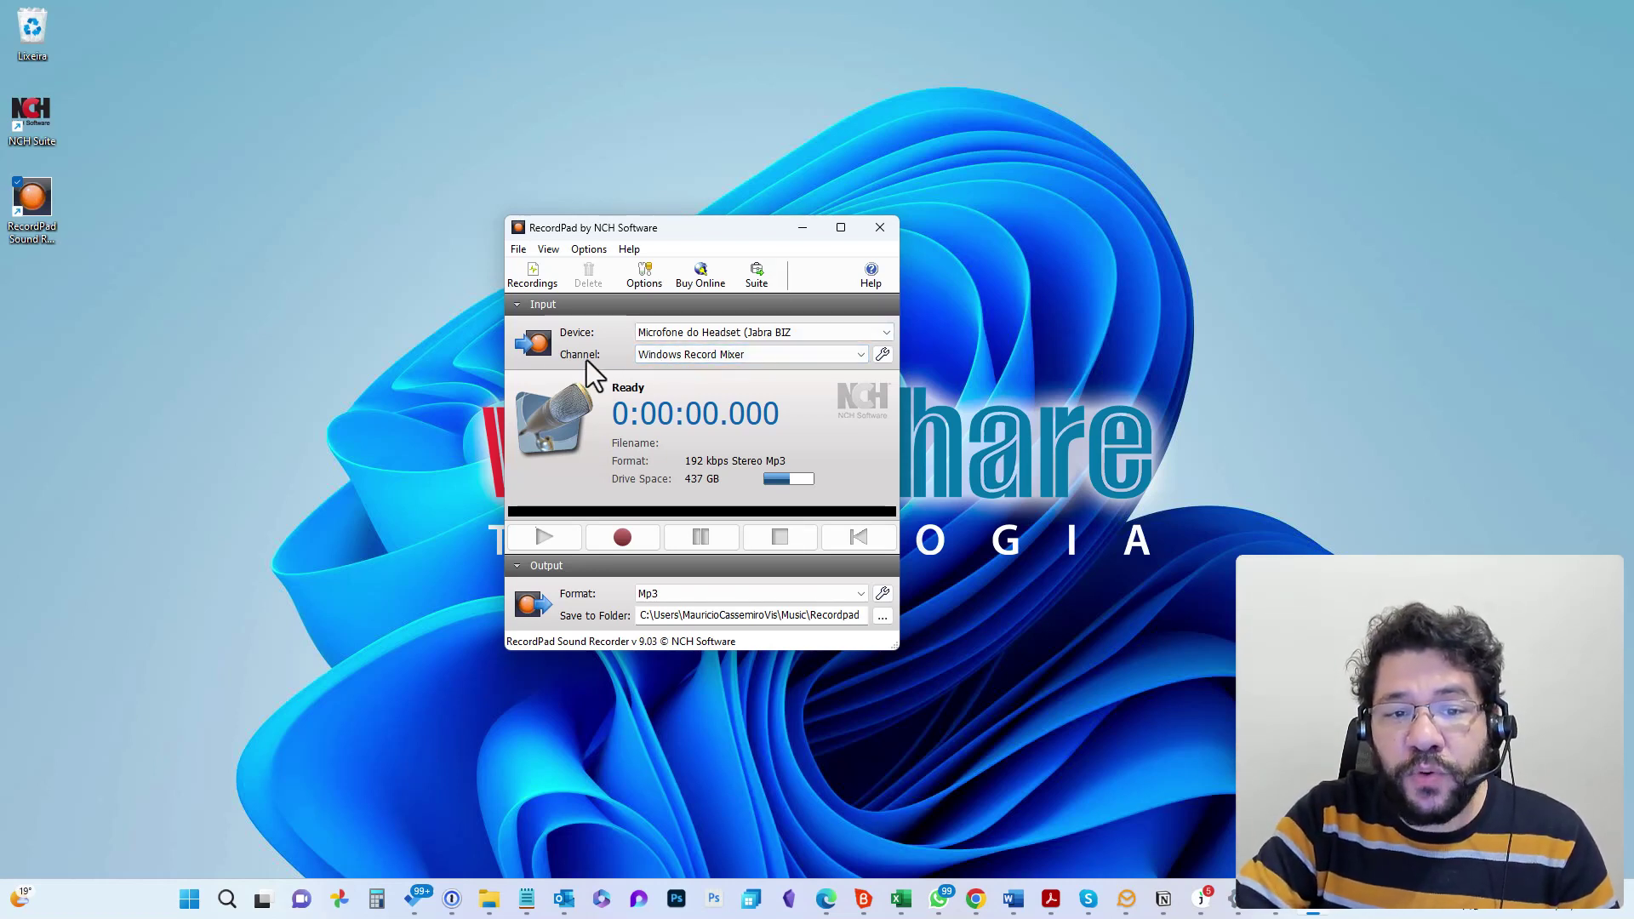
Step: Examine the input channel choices and the list of Windows recording devices, and close the sound settings
{"action": "left_click", "coordinate": [748, 357]}
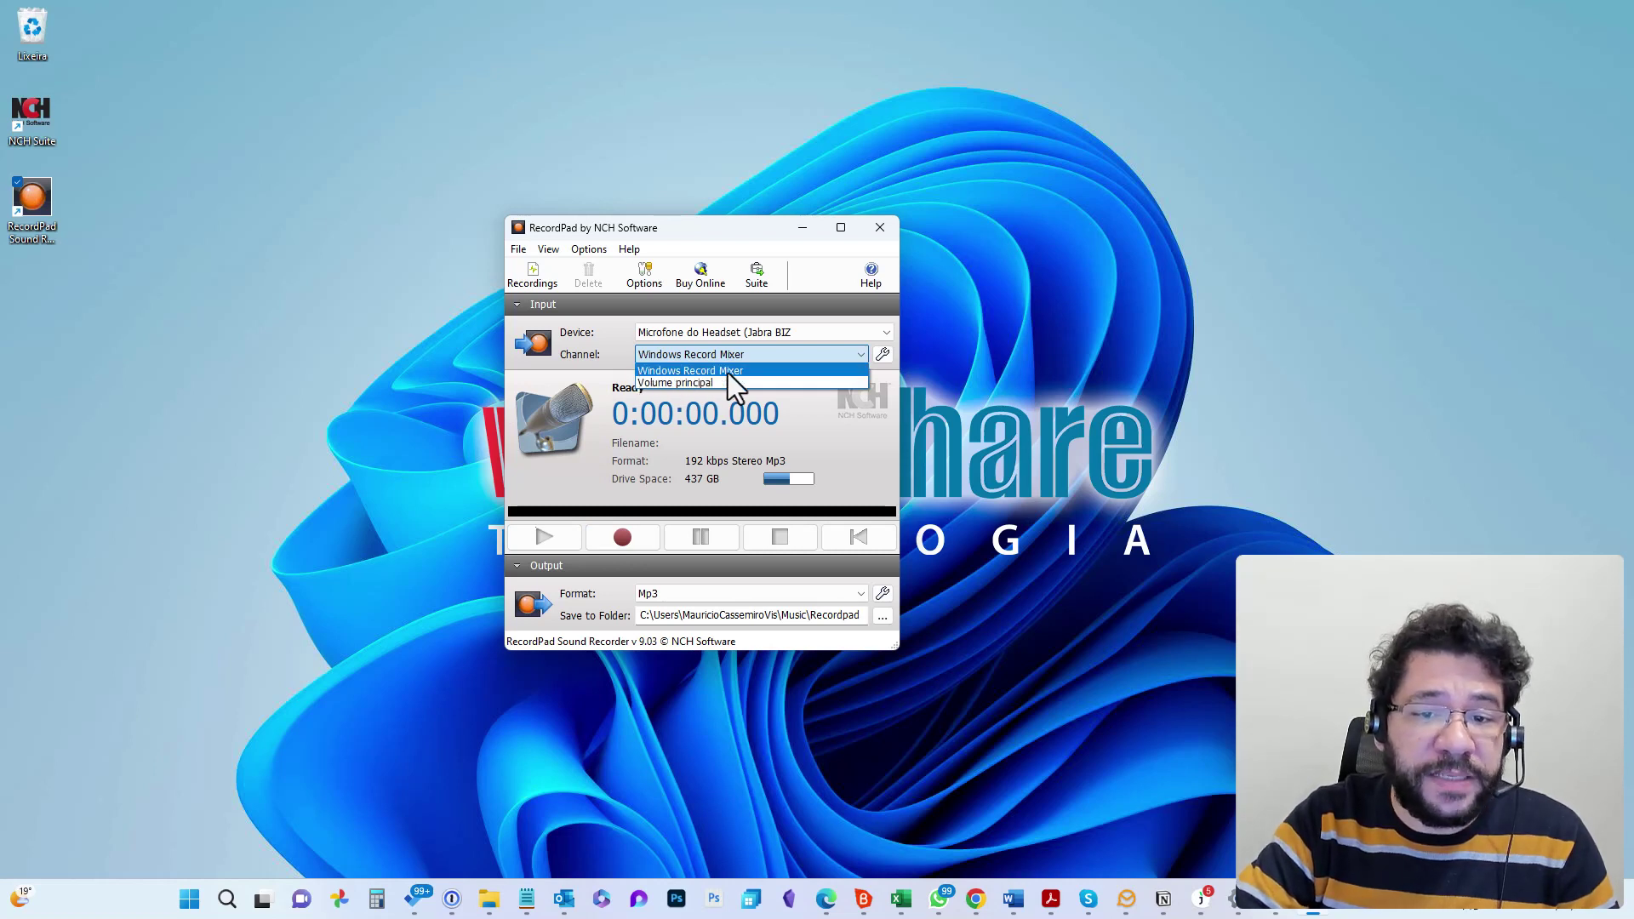
{"action": "left_click", "coordinate": [599, 354]}
{"action": "left_click", "coordinate": [882, 355]}
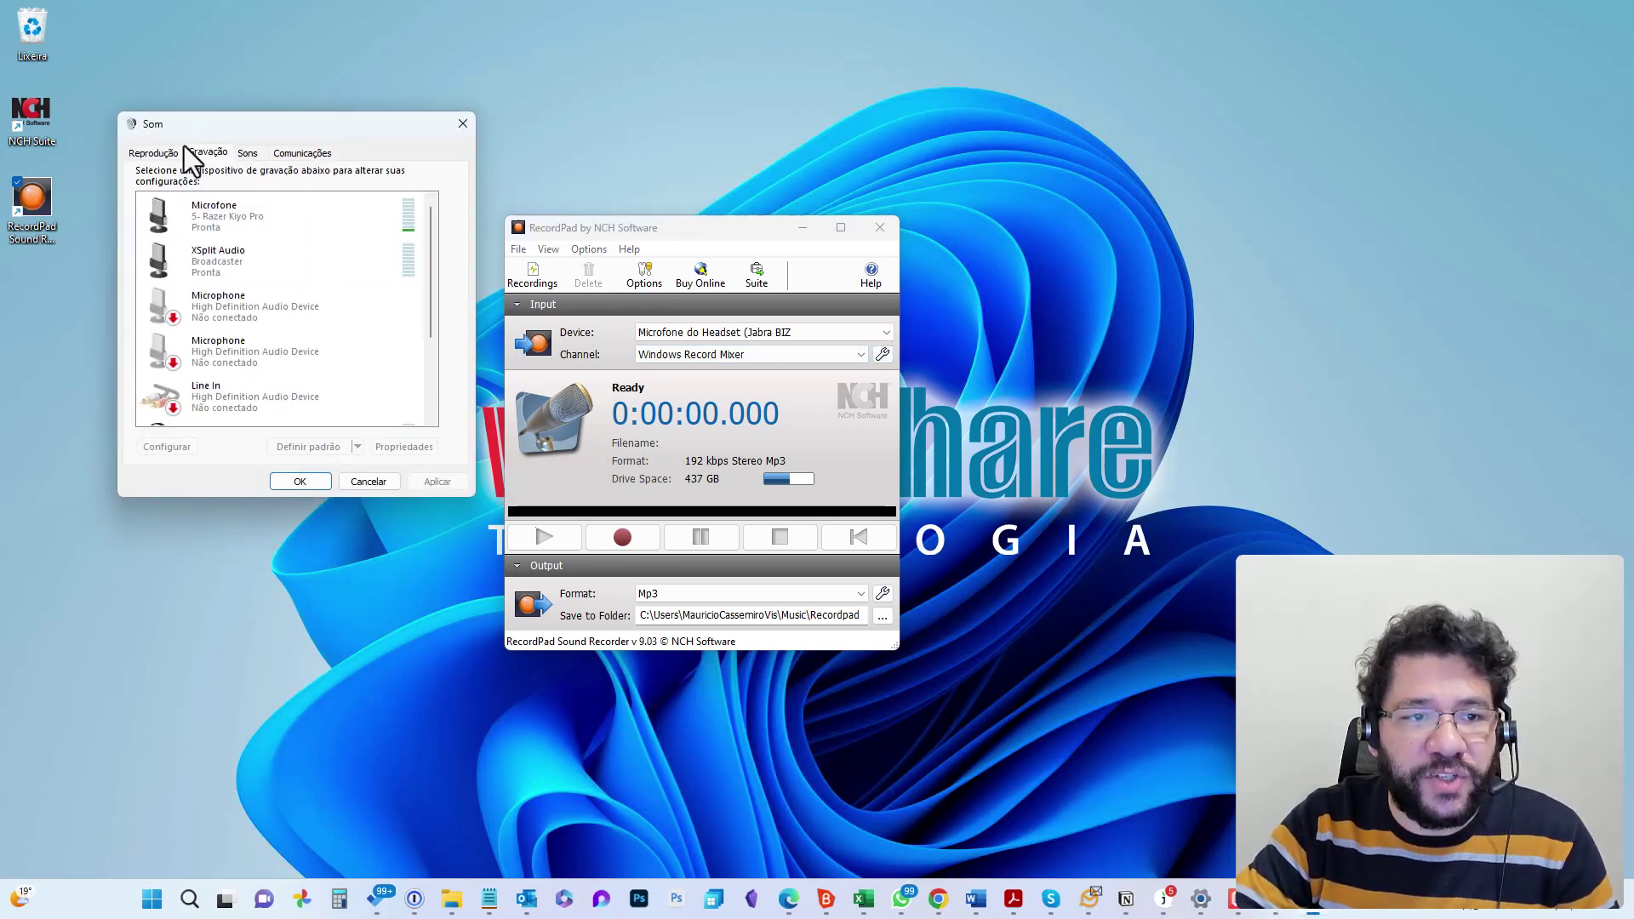
{"action": "left_click_drag", "start_coordinate": [431, 222], "coordinate": [443, 288]}
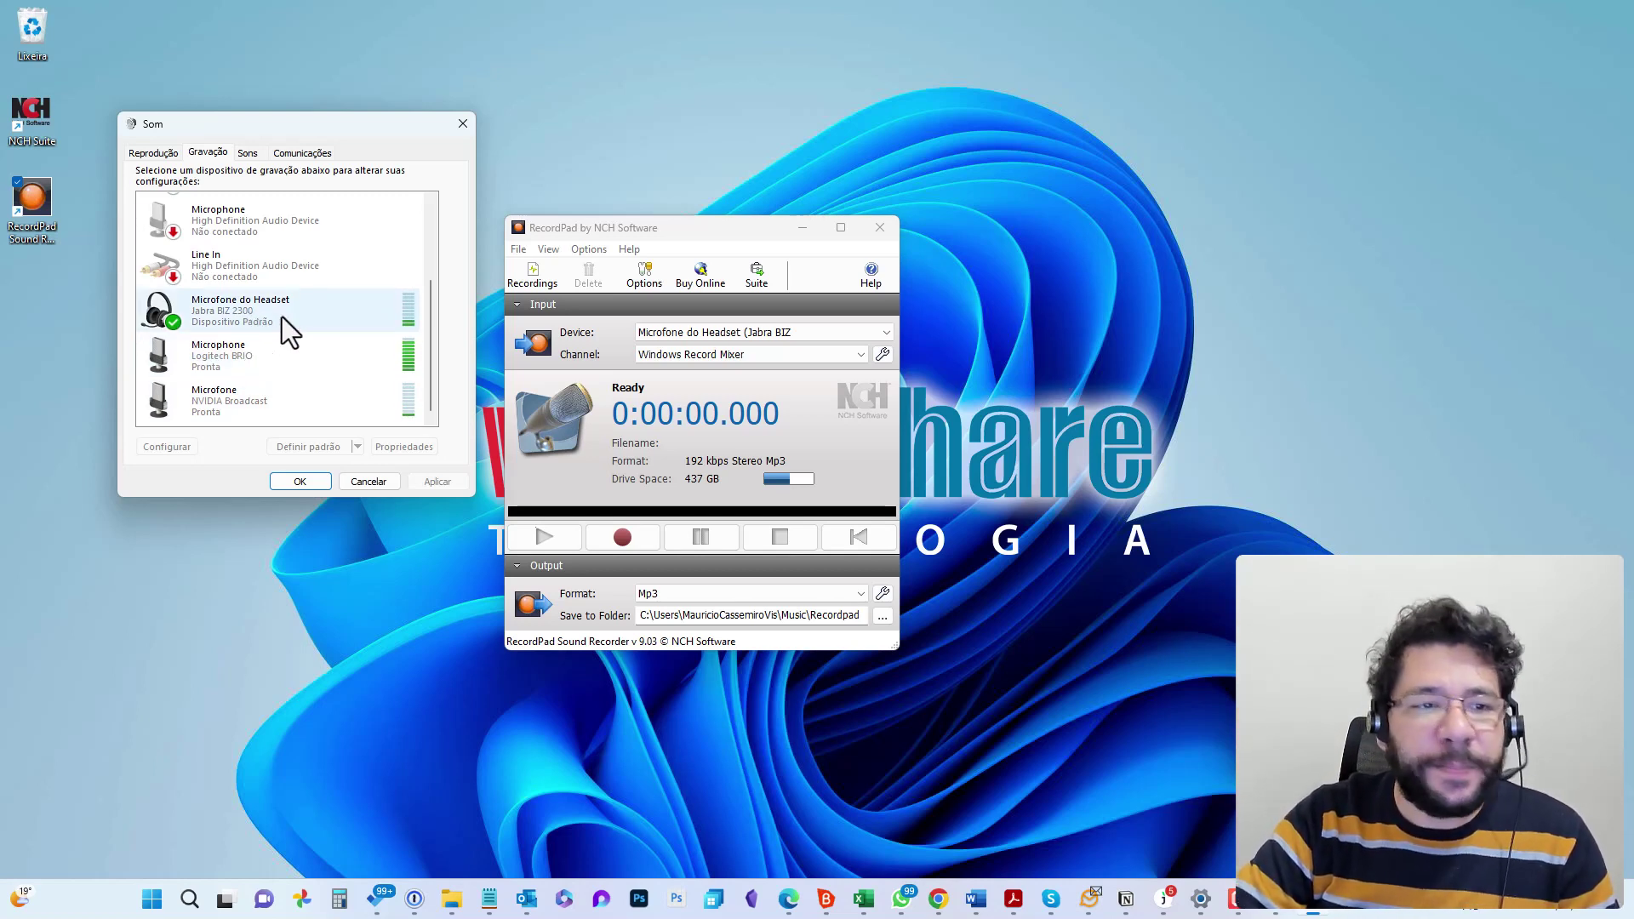
{"action": "left_click", "coordinate": [463, 124]}
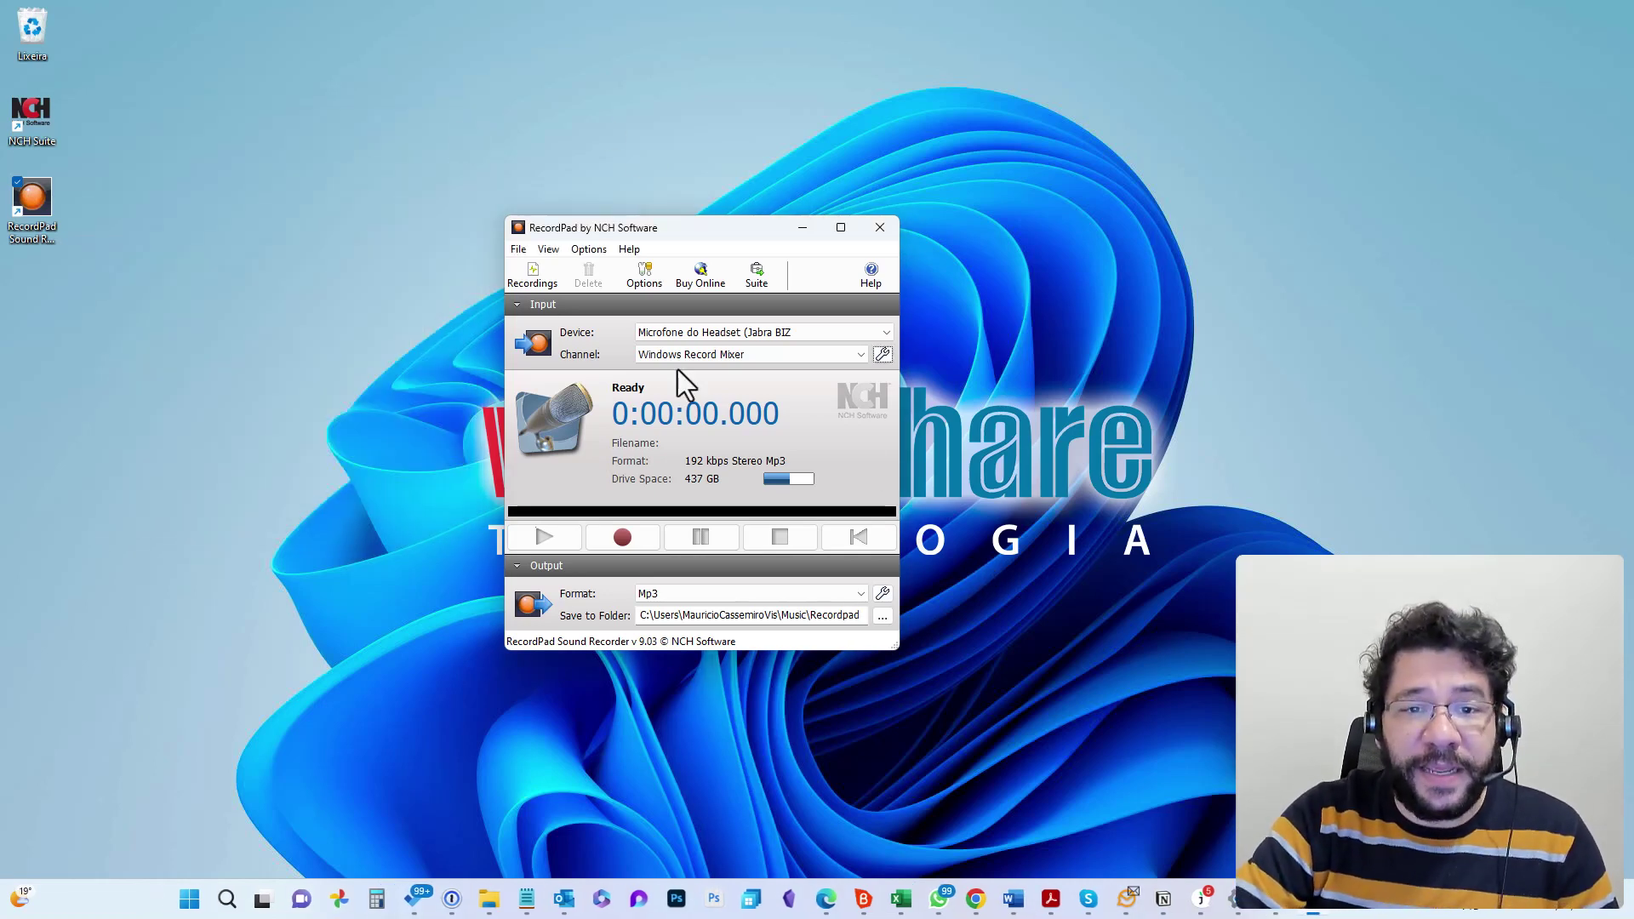
Step: Open the program options beside the main window and look through the General, Record, Output, Transmit, Hot-Keys and Schedule settings
{"action": "left_click", "coordinate": [644, 284]}
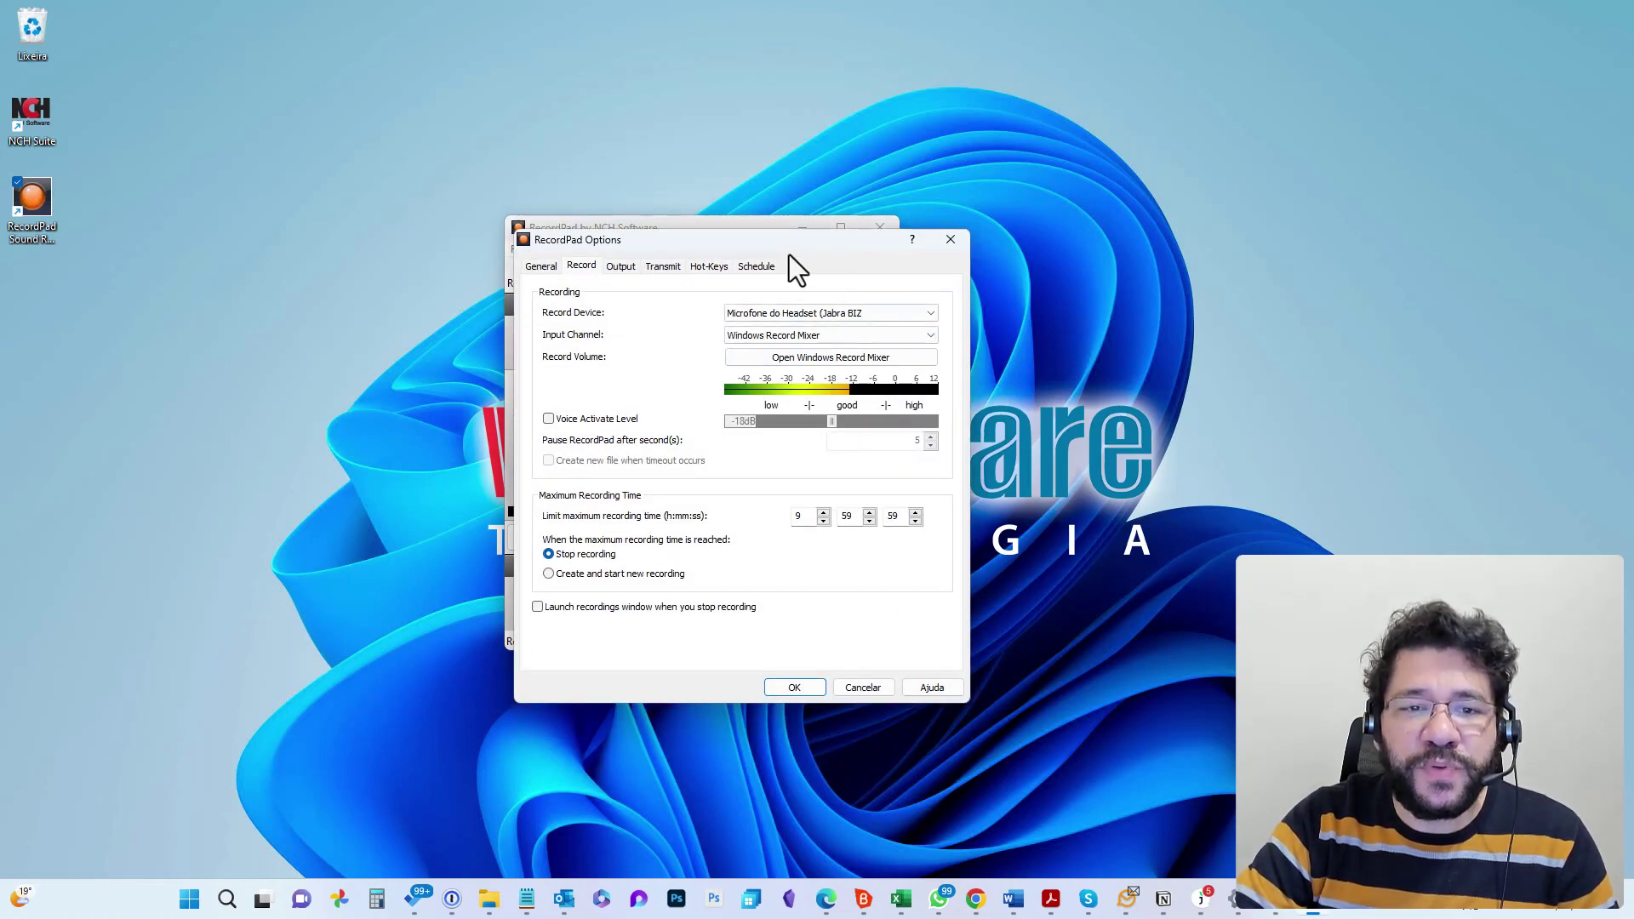
{"action": "left_click_drag", "start_coordinate": [789, 253], "coordinate": [1243, 227]}
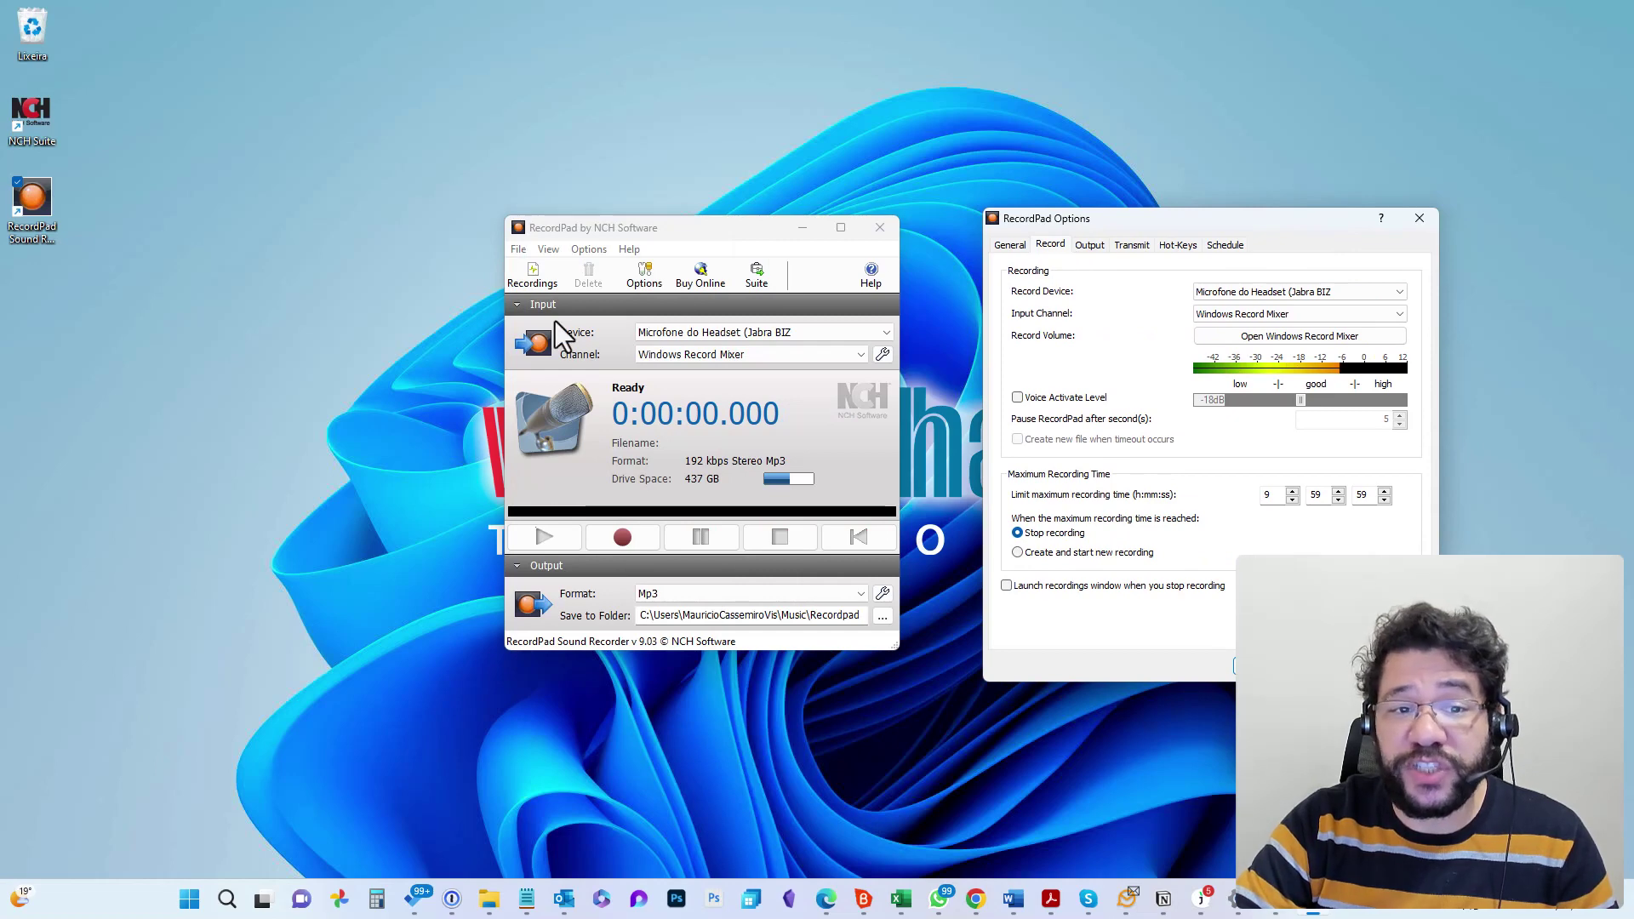
{"action": "left_click", "coordinate": [1012, 246]}
{"action": "left_click", "coordinate": [1054, 247]}
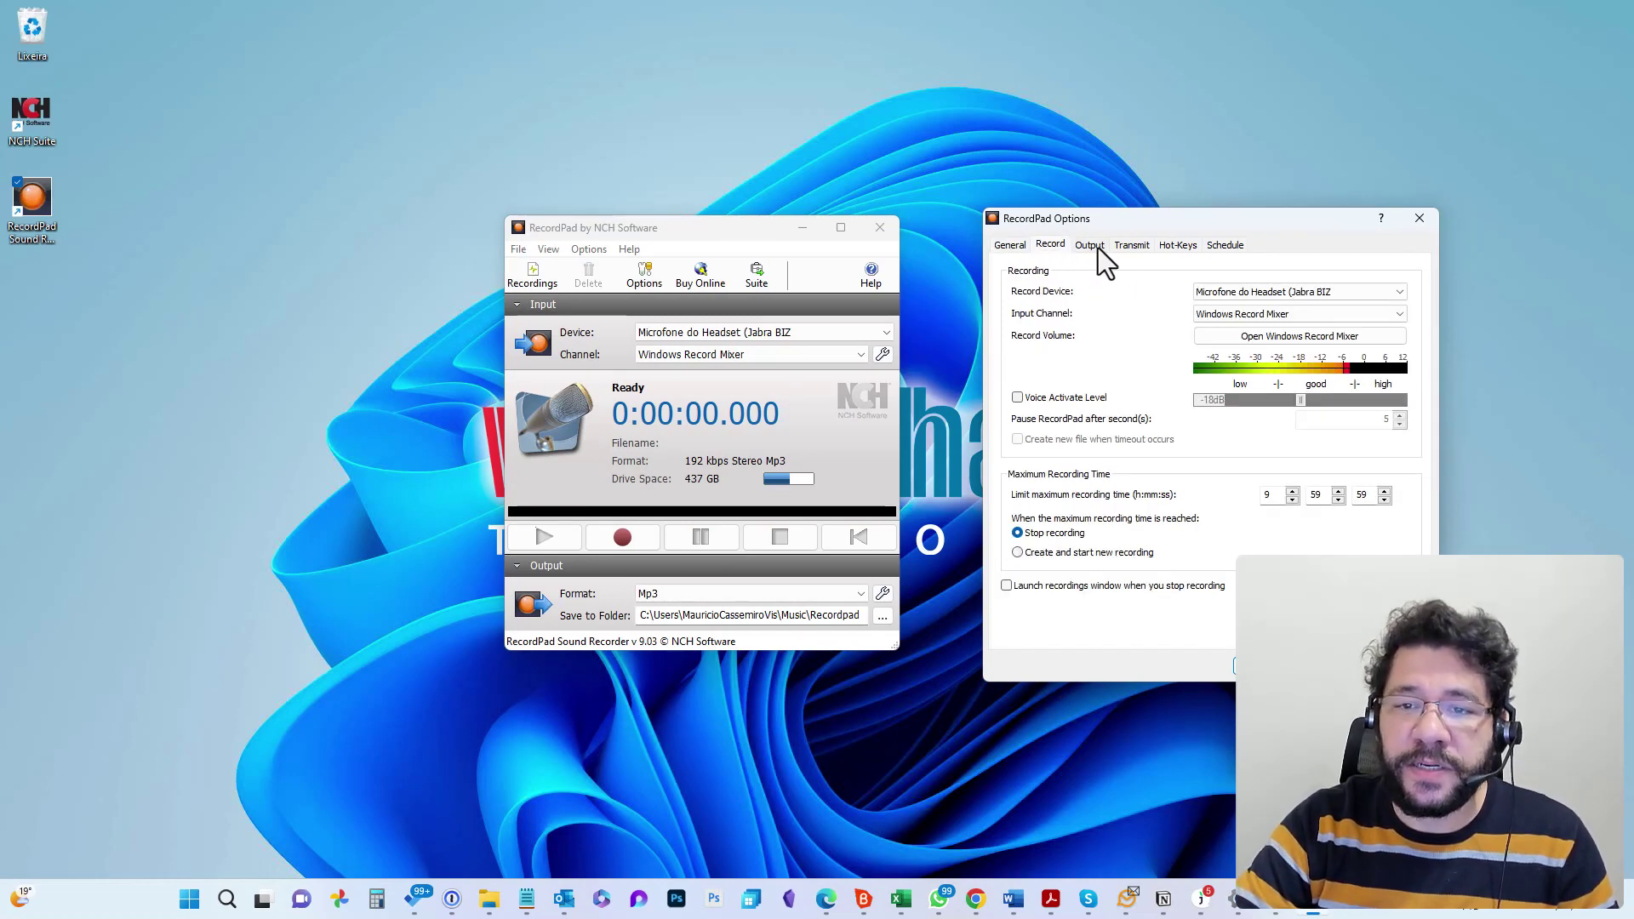
{"action": "left_click", "coordinate": [1096, 247]}
{"action": "left_click", "coordinate": [1141, 247]}
{"action": "left_click", "coordinate": [1185, 246]}
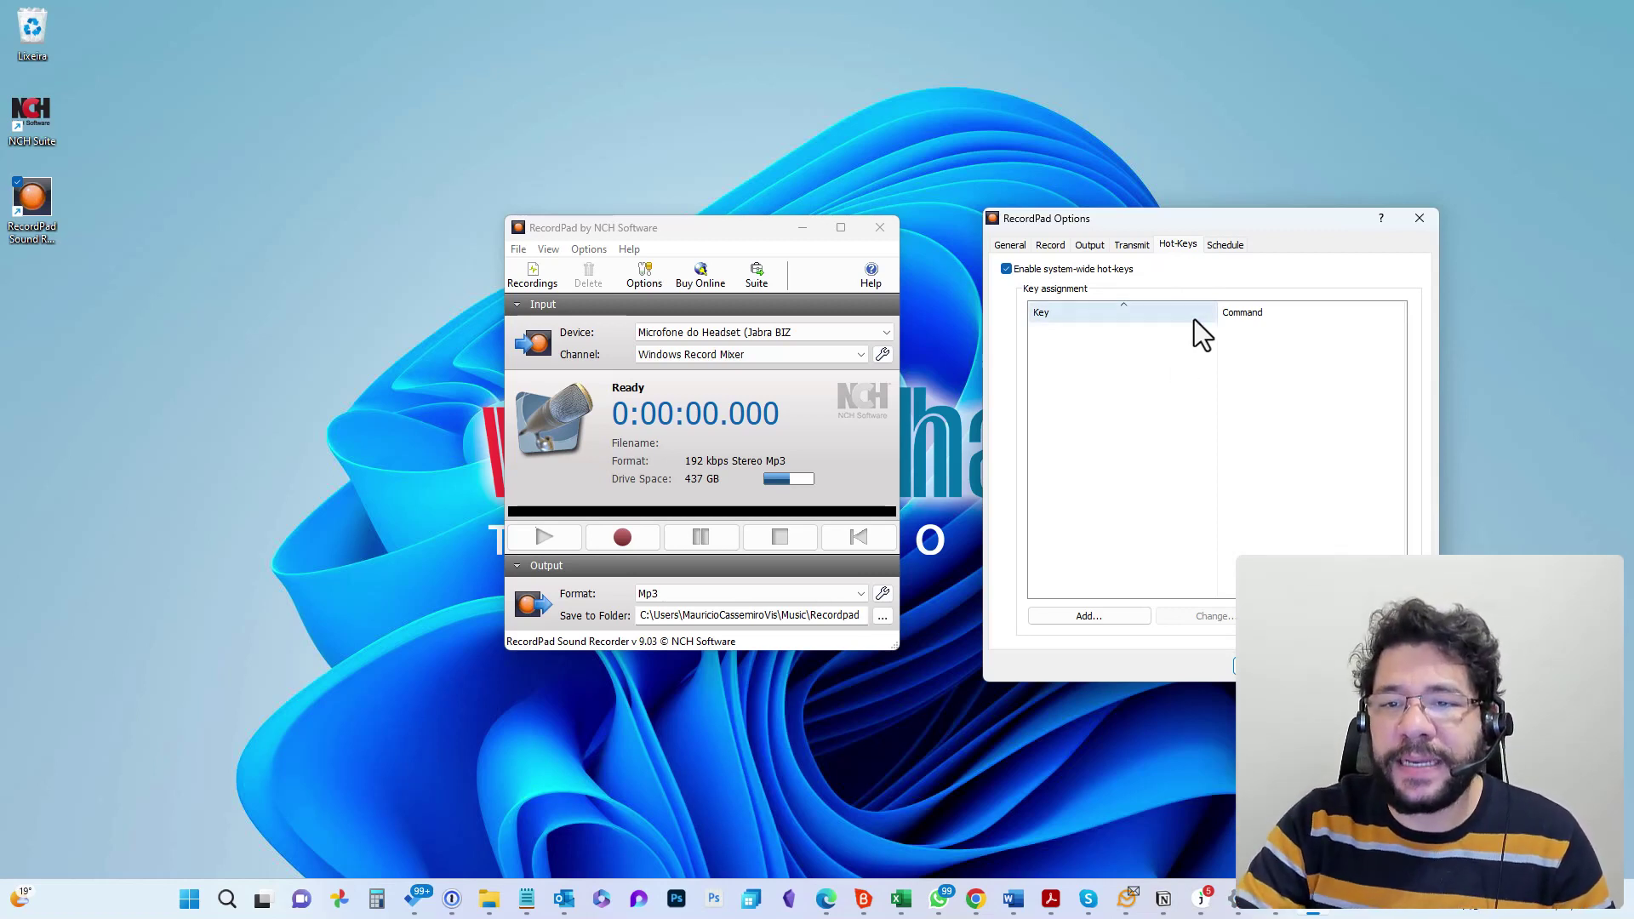
{"action": "left_click", "coordinate": [1226, 246]}
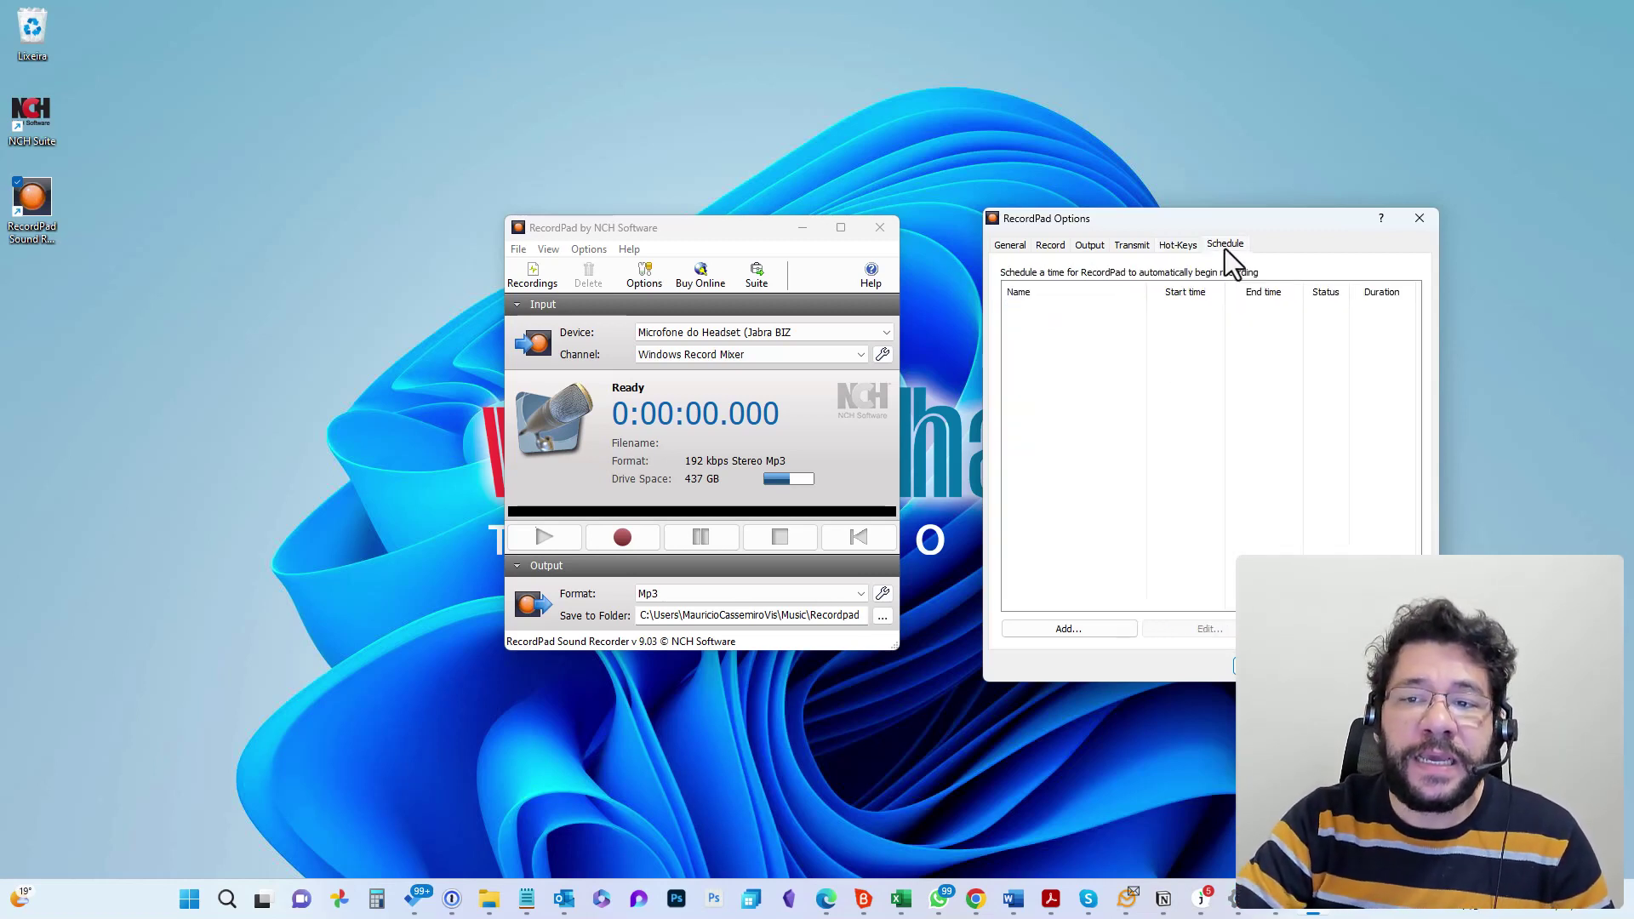
Step: Review the General settings for tones, startup and low disk space warning, and close the options
{"action": "left_click", "coordinate": [1011, 247]}
{"action": "left_click_drag", "start_coordinate": [1168, 223], "coordinate": [1100, 224]}
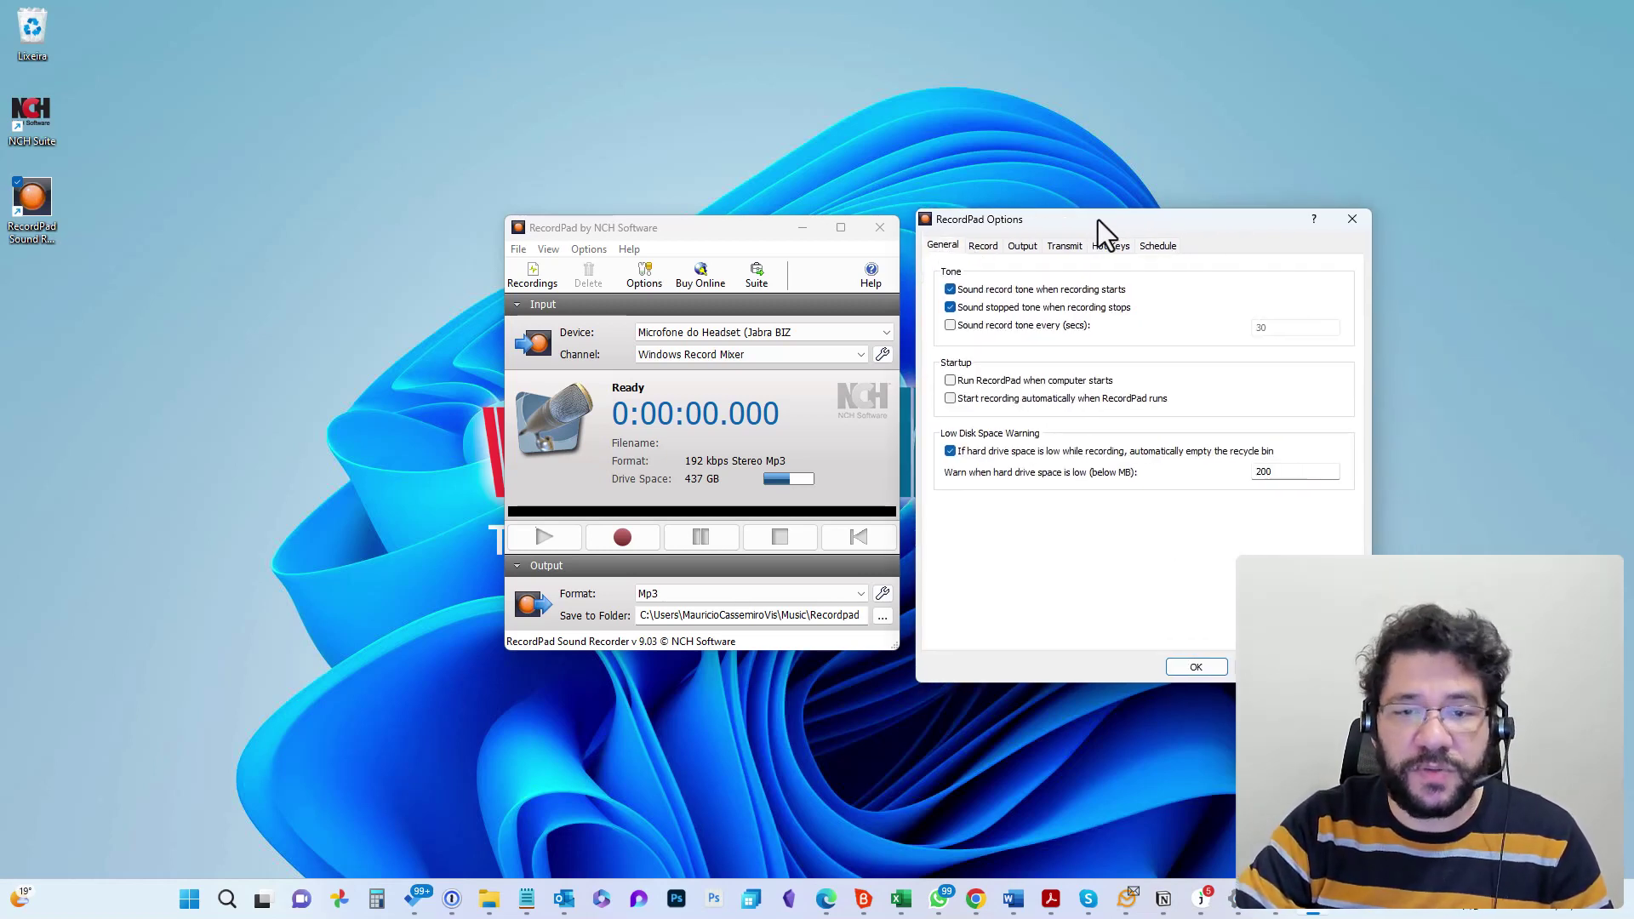
{"action": "left_click_drag", "start_coordinate": [1098, 220], "coordinate": [1090, 211]}
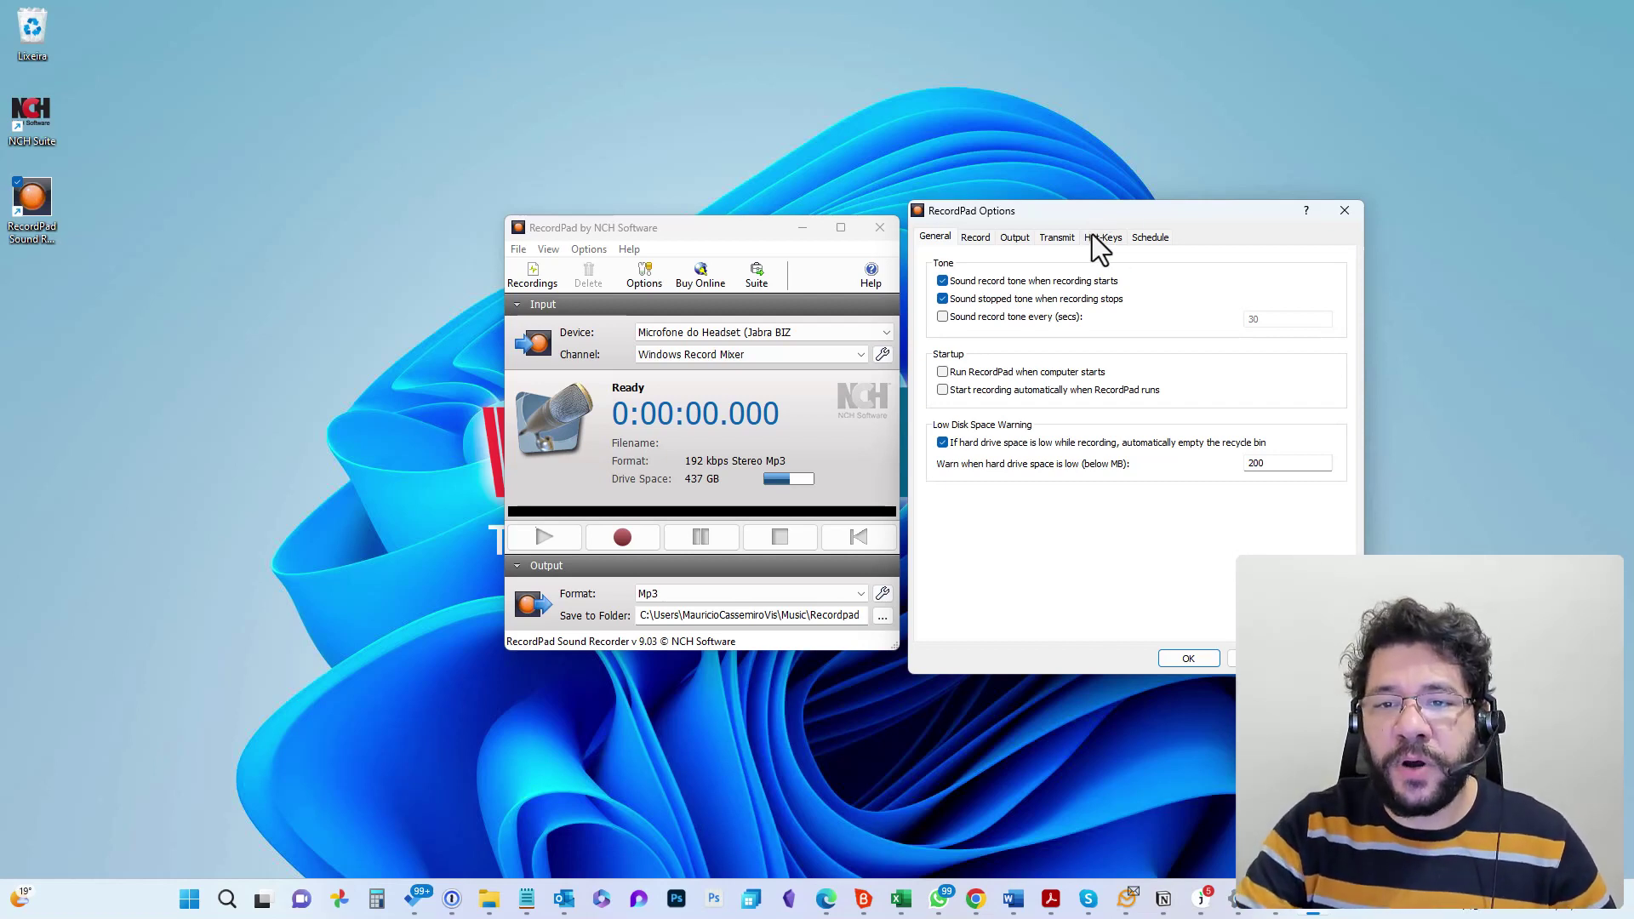
{"action": "left_click", "coordinate": [1093, 236]}
{"action": "left_click", "coordinate": [945, 237]}
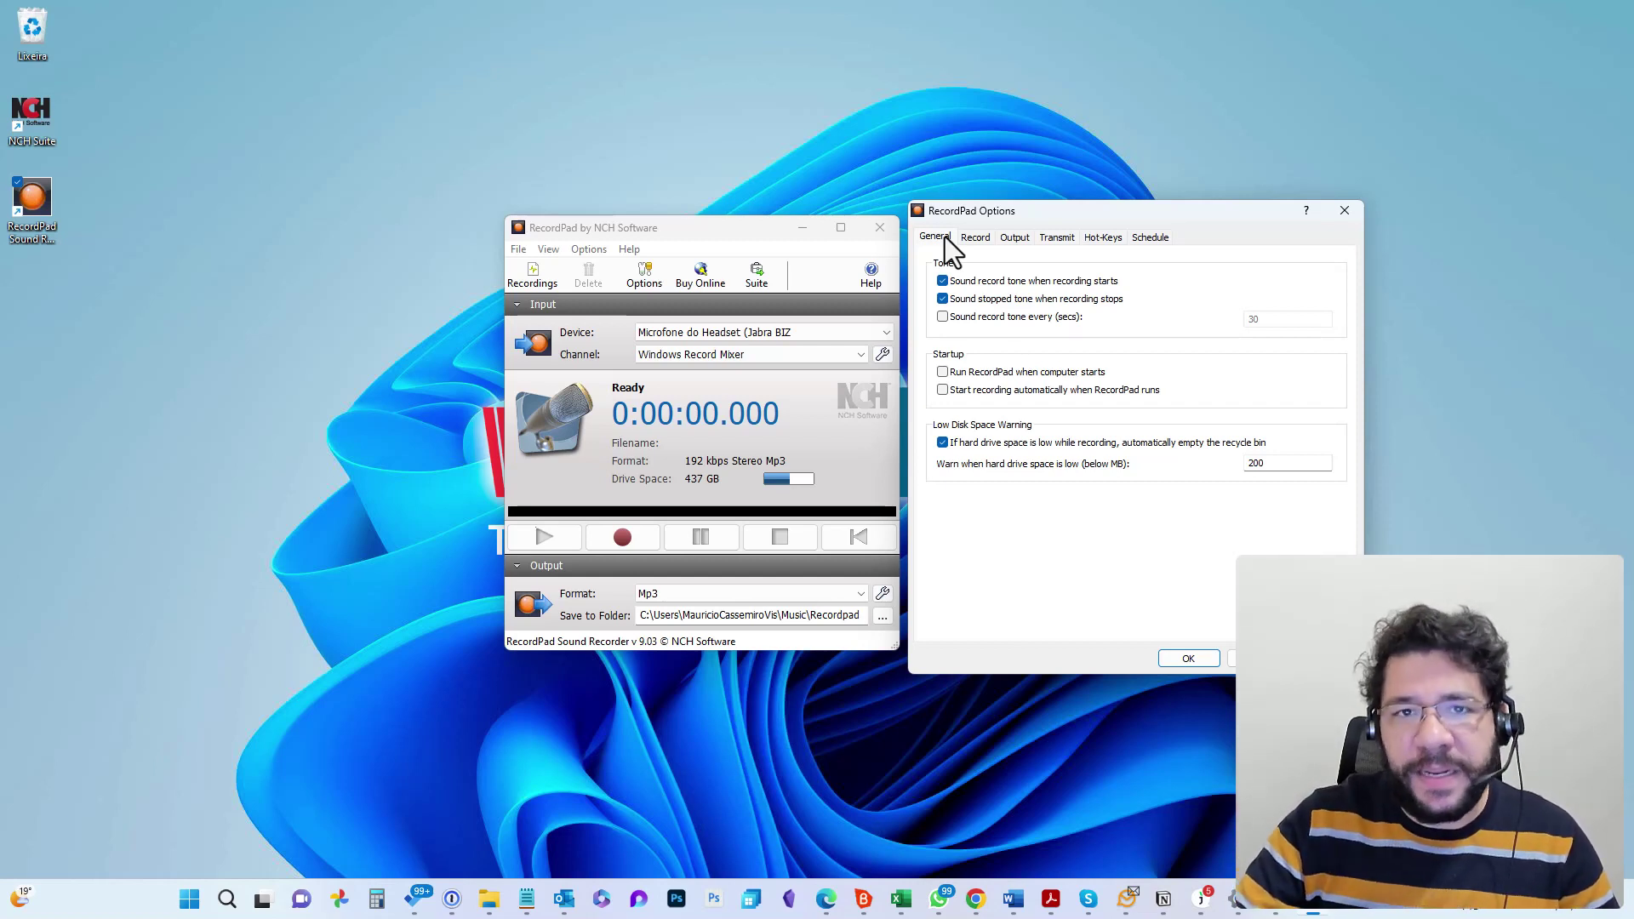
{"action": "left_click", "coordinate": [1346, 213]}
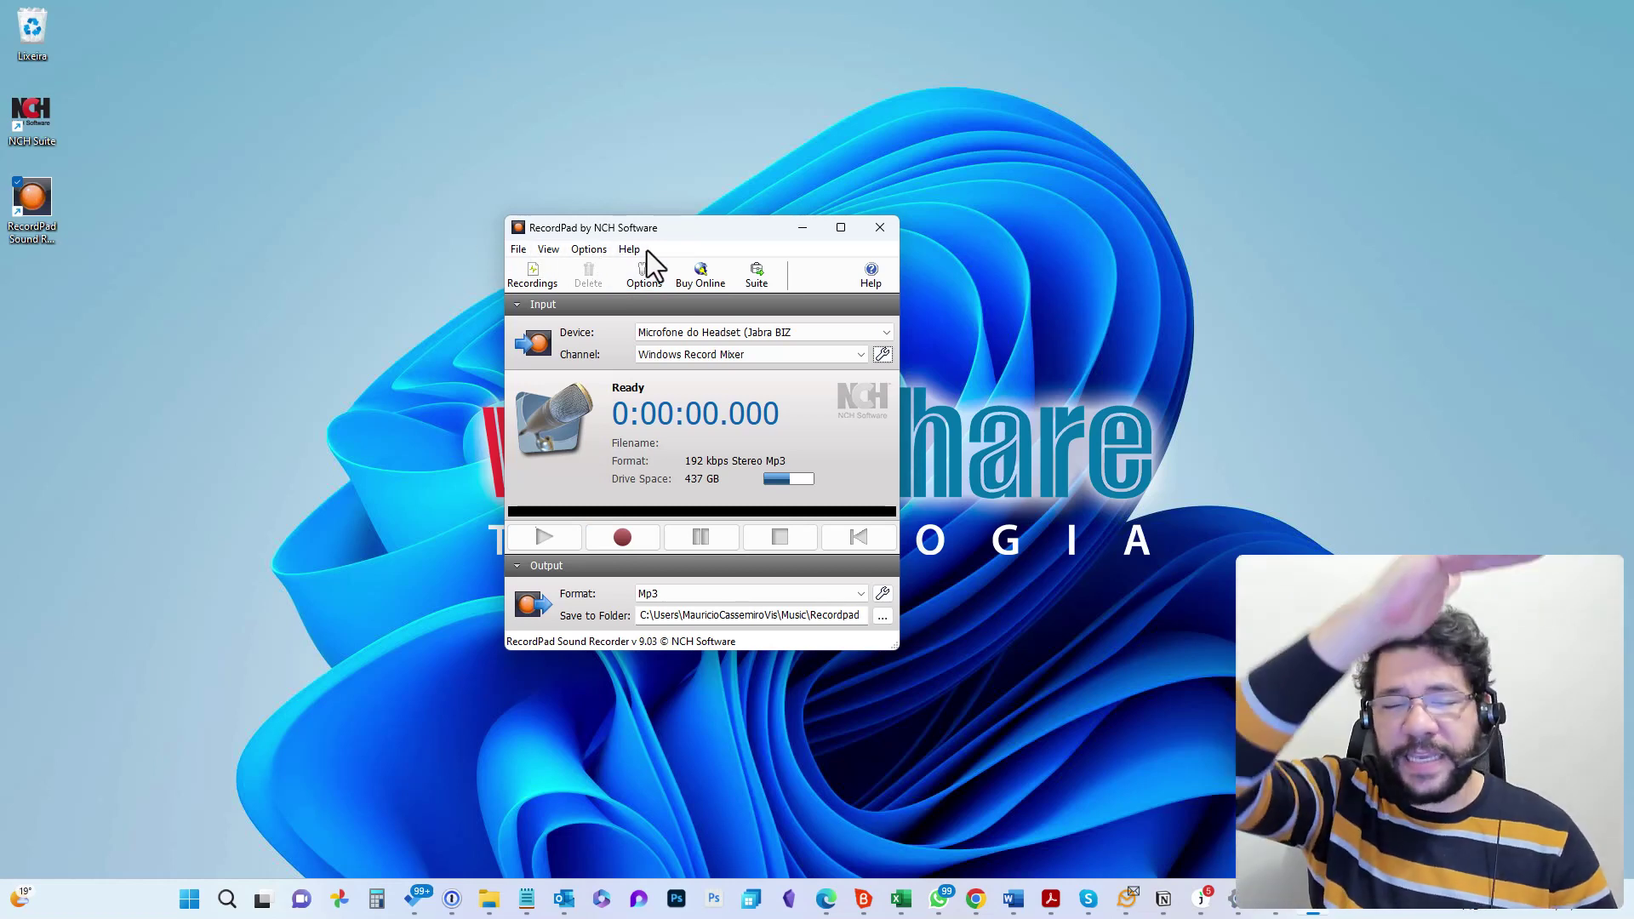
Step: Look over the Options and Help commands, and reopen the General options
{"action": "left_click", "coordinate": [600, 247]}
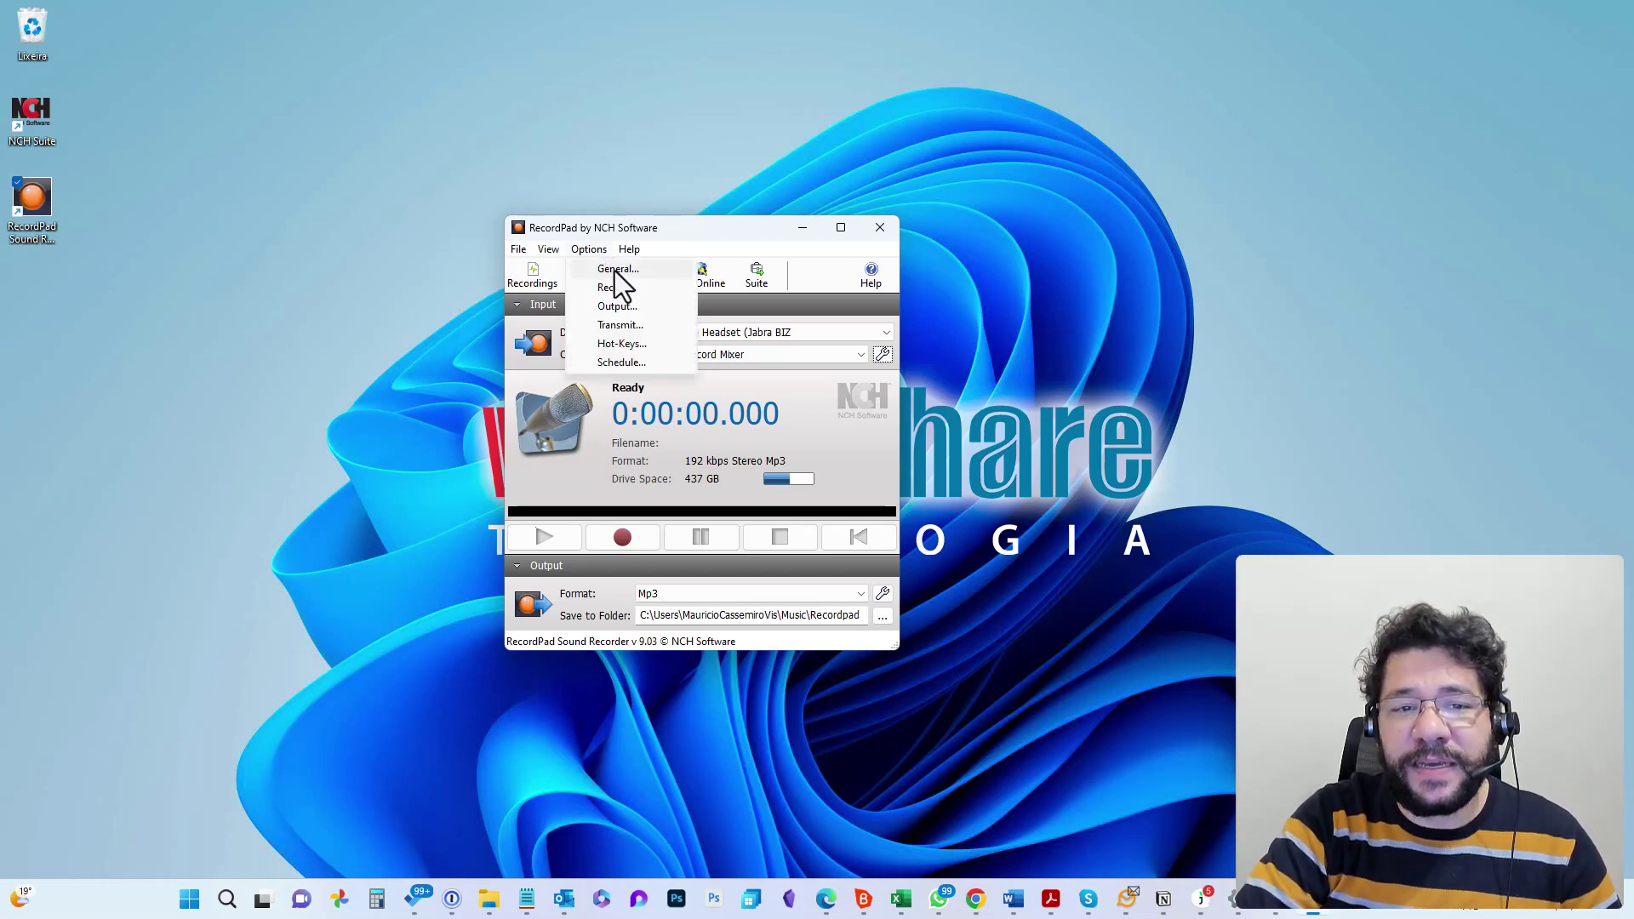
{"action": "mouse_move", "coordinate": [623, 252]}
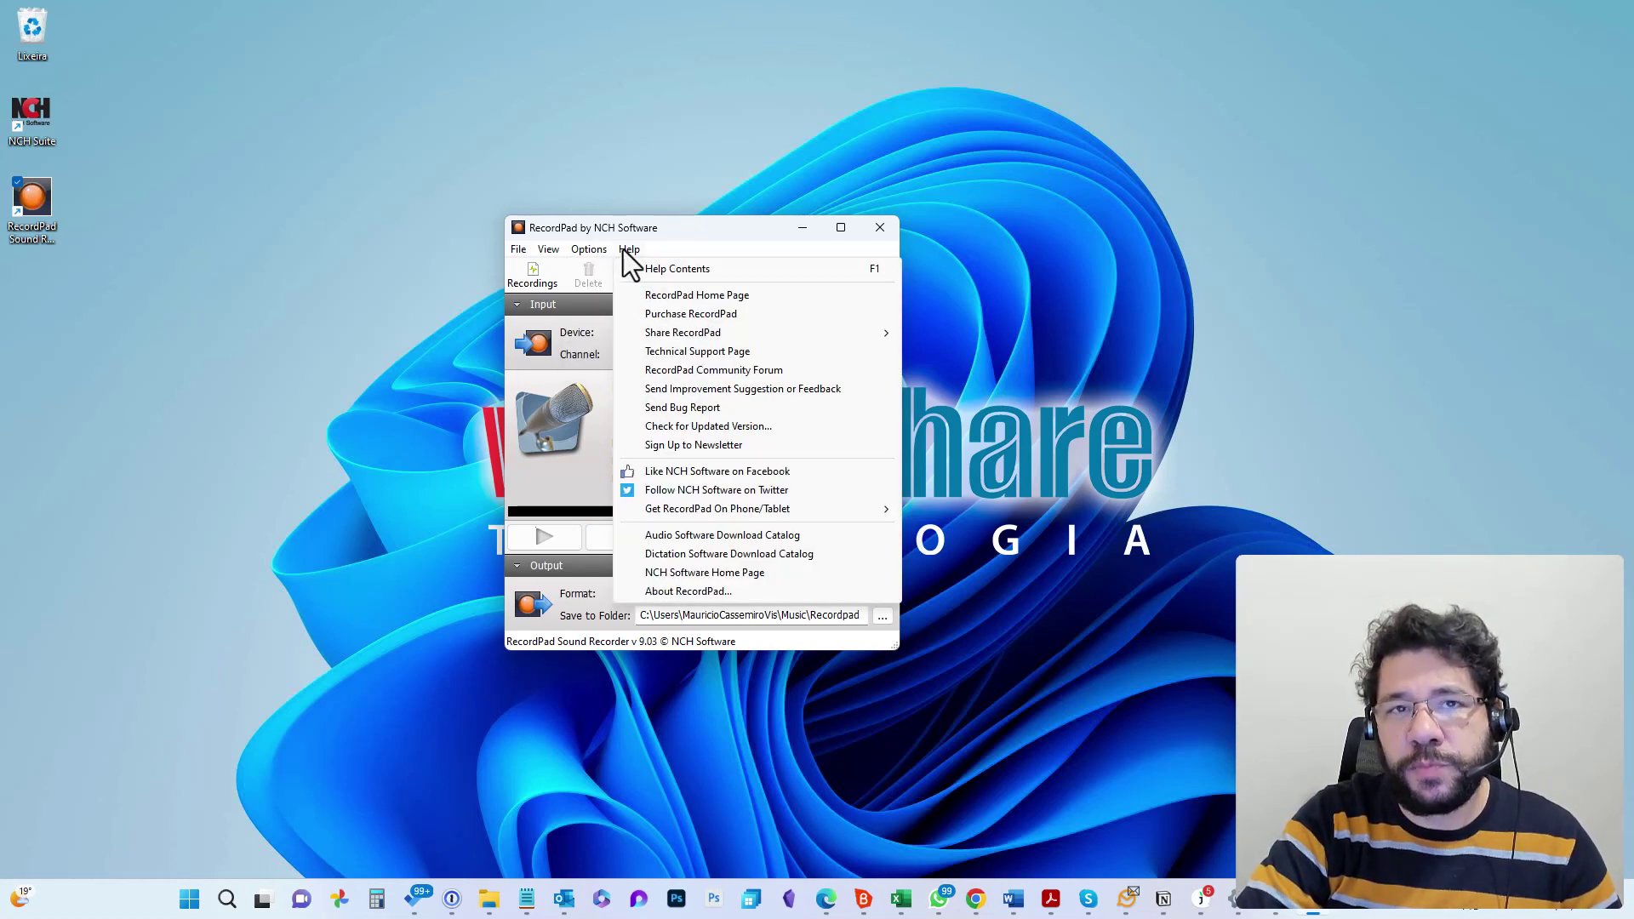
{"action": "left_click", "coordinate": [599, 268]}
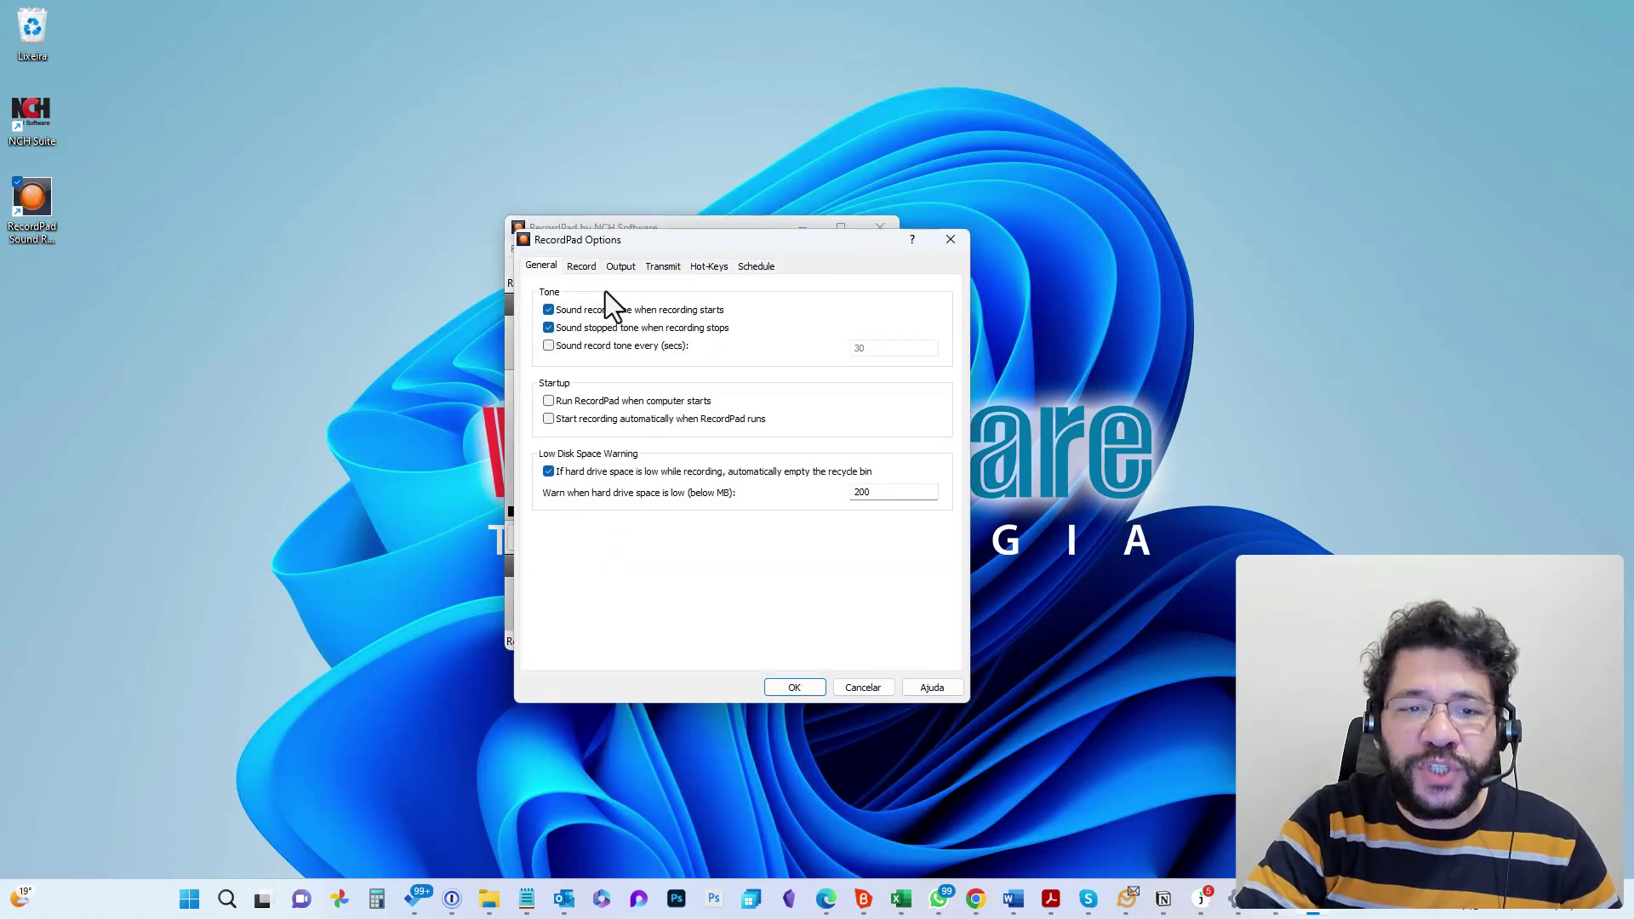
Step: Arrange the main window and the reopened program options side by side on the desktop
{"action": "left_click_drag", "start_coordinate": [682, 242], "coordinate": [1076, 217]}
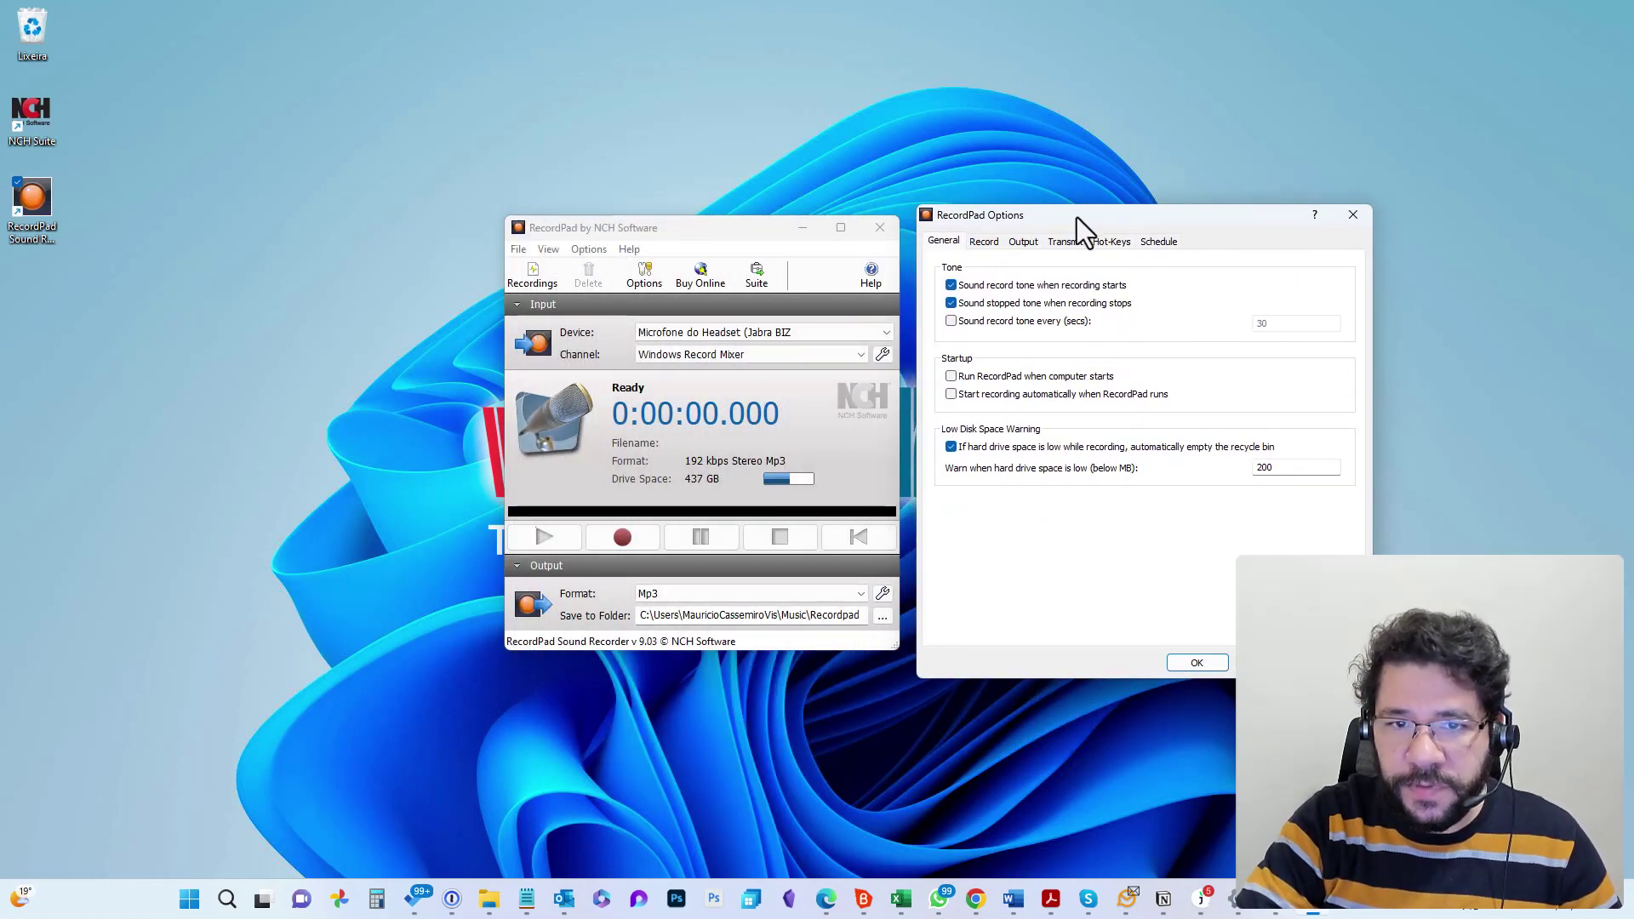
{"action": "left_click", "coordinate": [360, 125]}
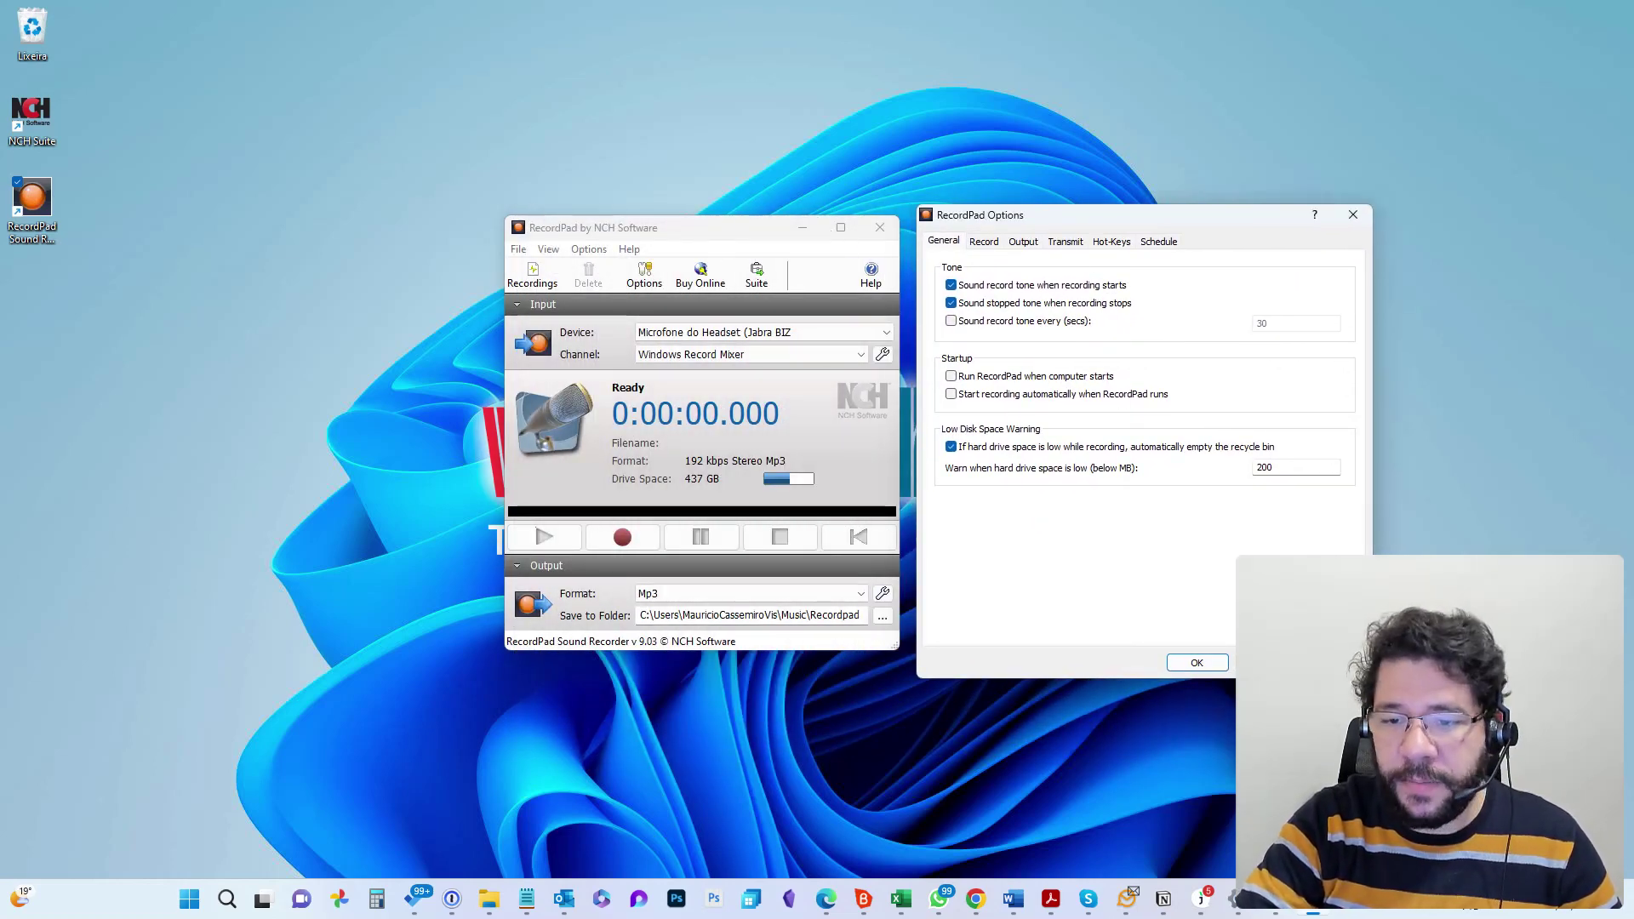
{"action": "left_click", "coordinate": [1196, 662]}
{"action": "left_click_drag", "start_coordinate": [697, 232], "coordinate": [735, 181]}
{"action": "left_click", "coordinate": [150, 49]}
{"action": "left_click", "coordinate": [158, 69]}
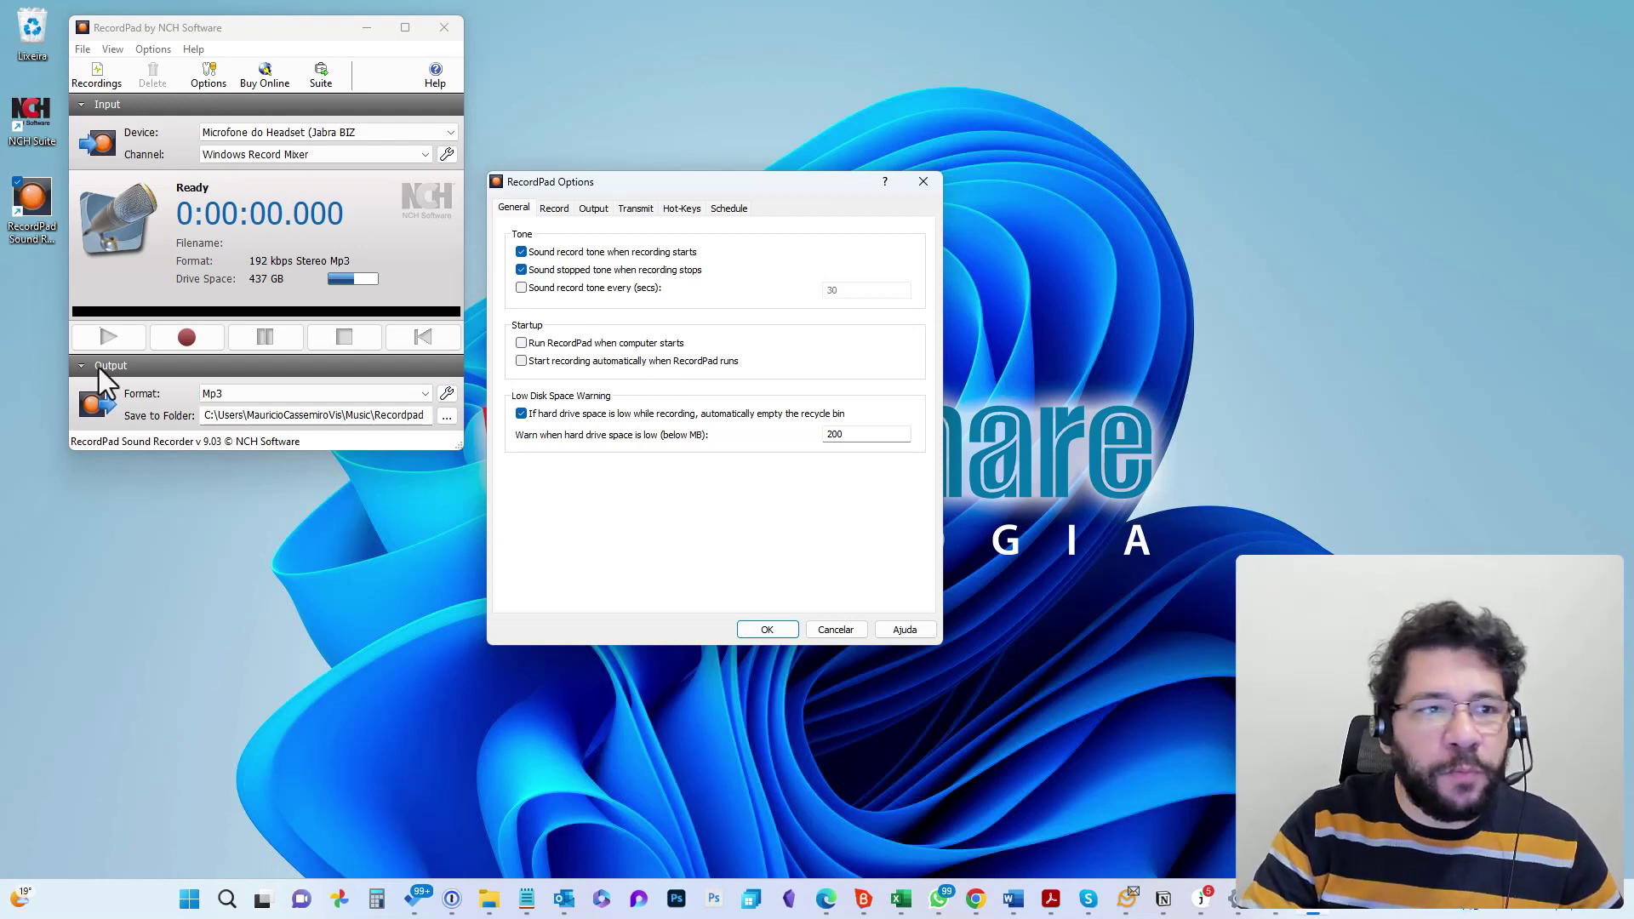
Step: Review the startup options and the low disk space warning threshold in the General settings
{"action": "right_click", "coordinate": [1309, 904]}
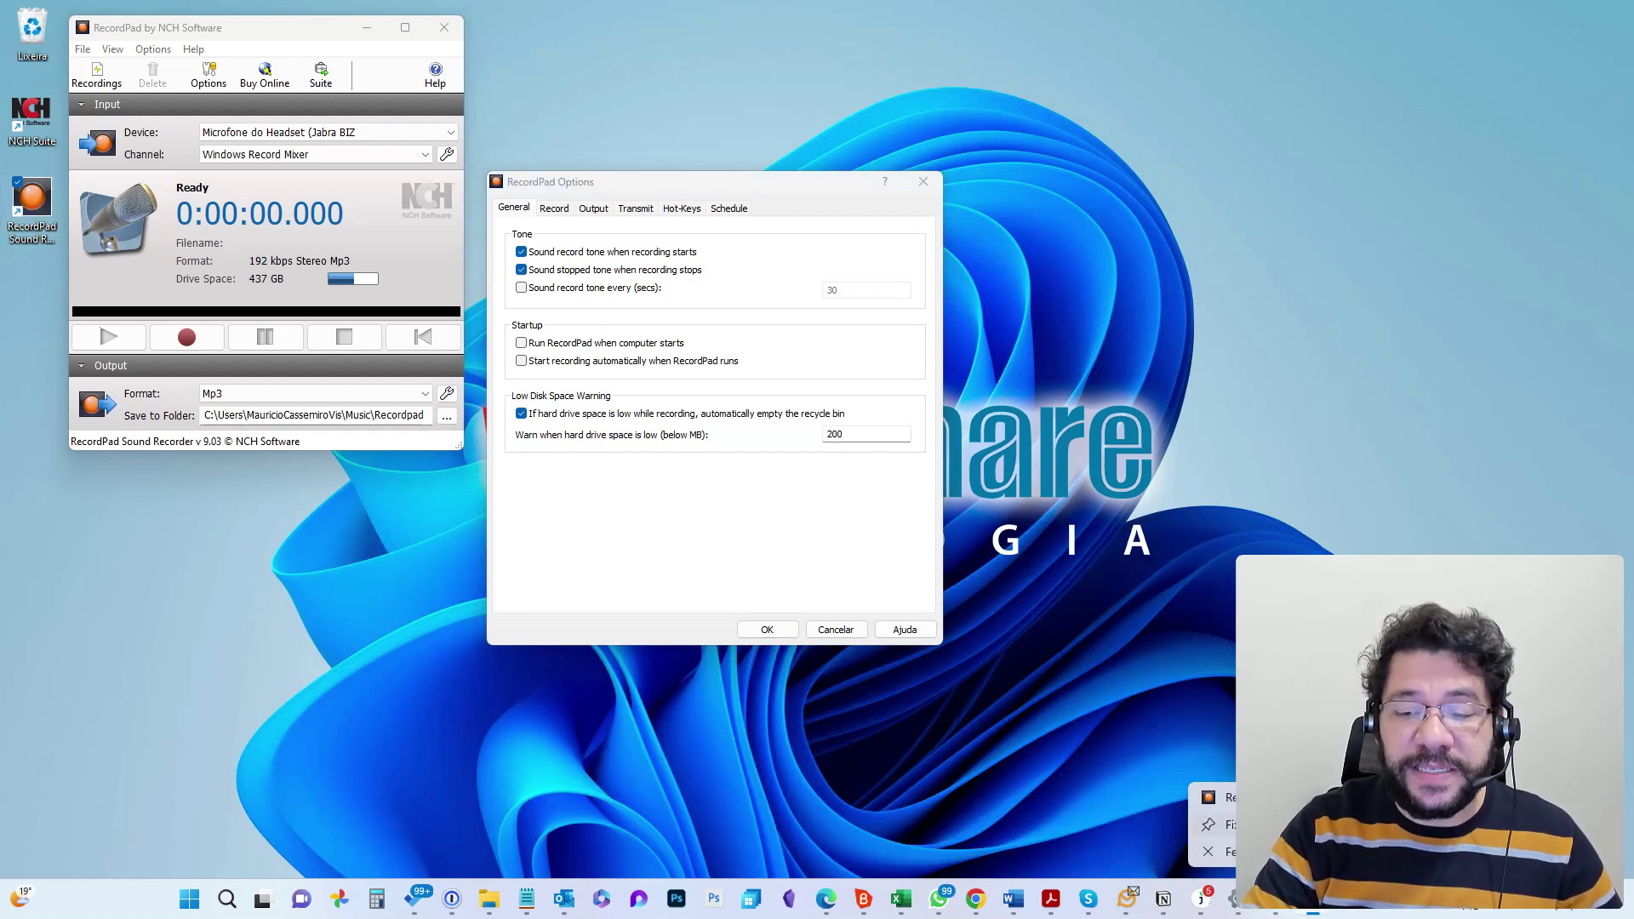
{"action": "key", "text": "Escape"}
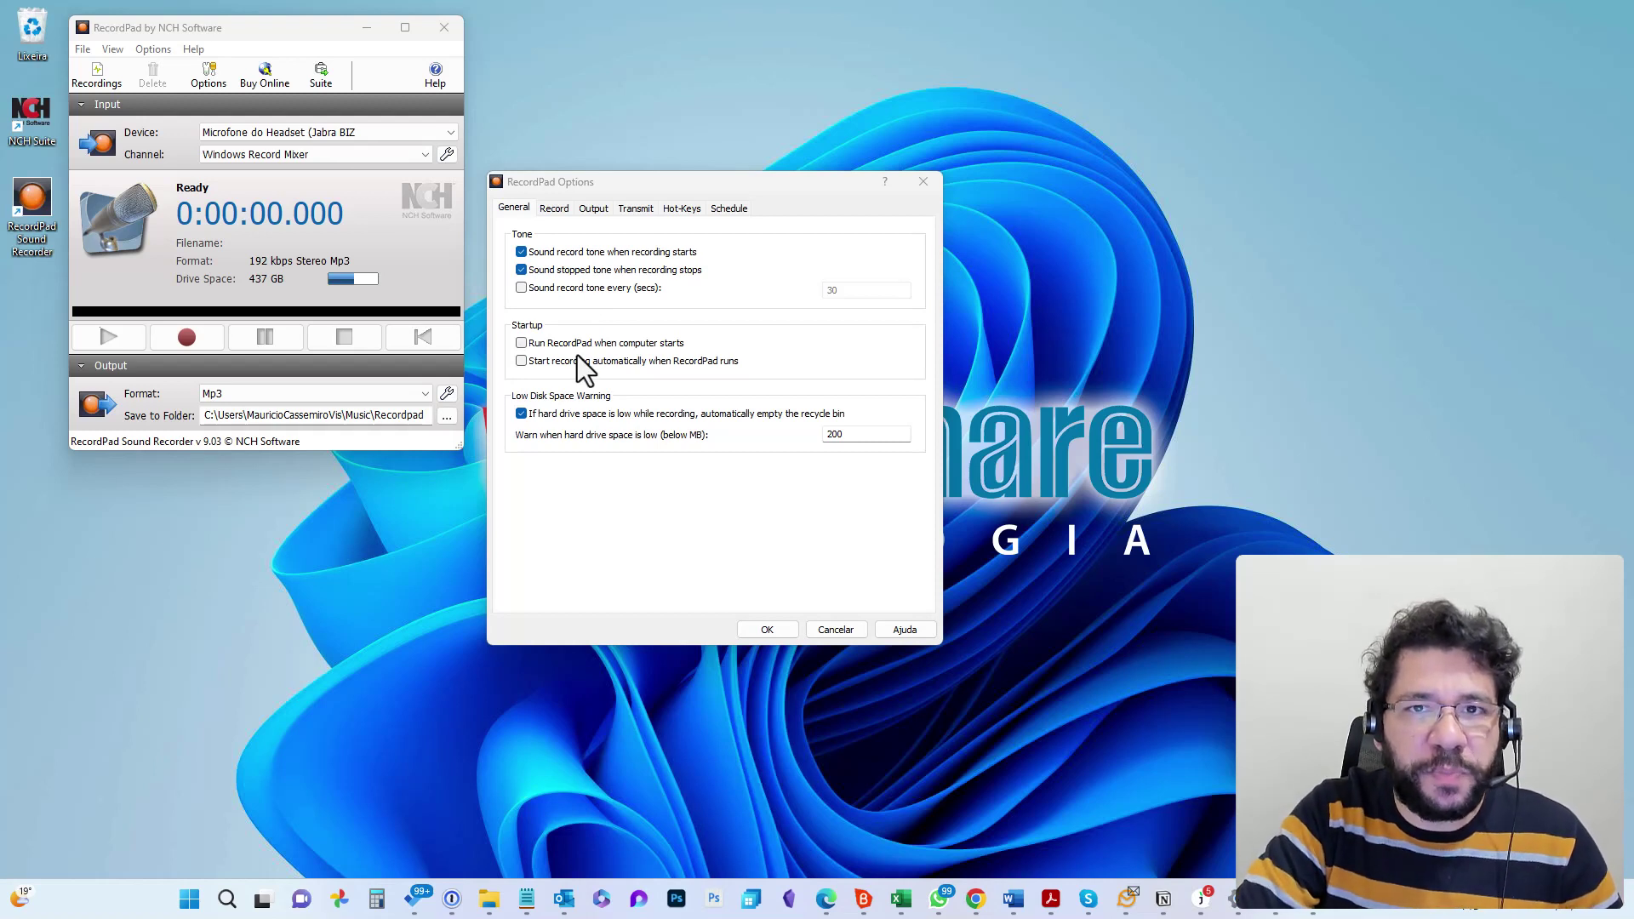
{"action": "left_click", "coordinate": [520, 412]}
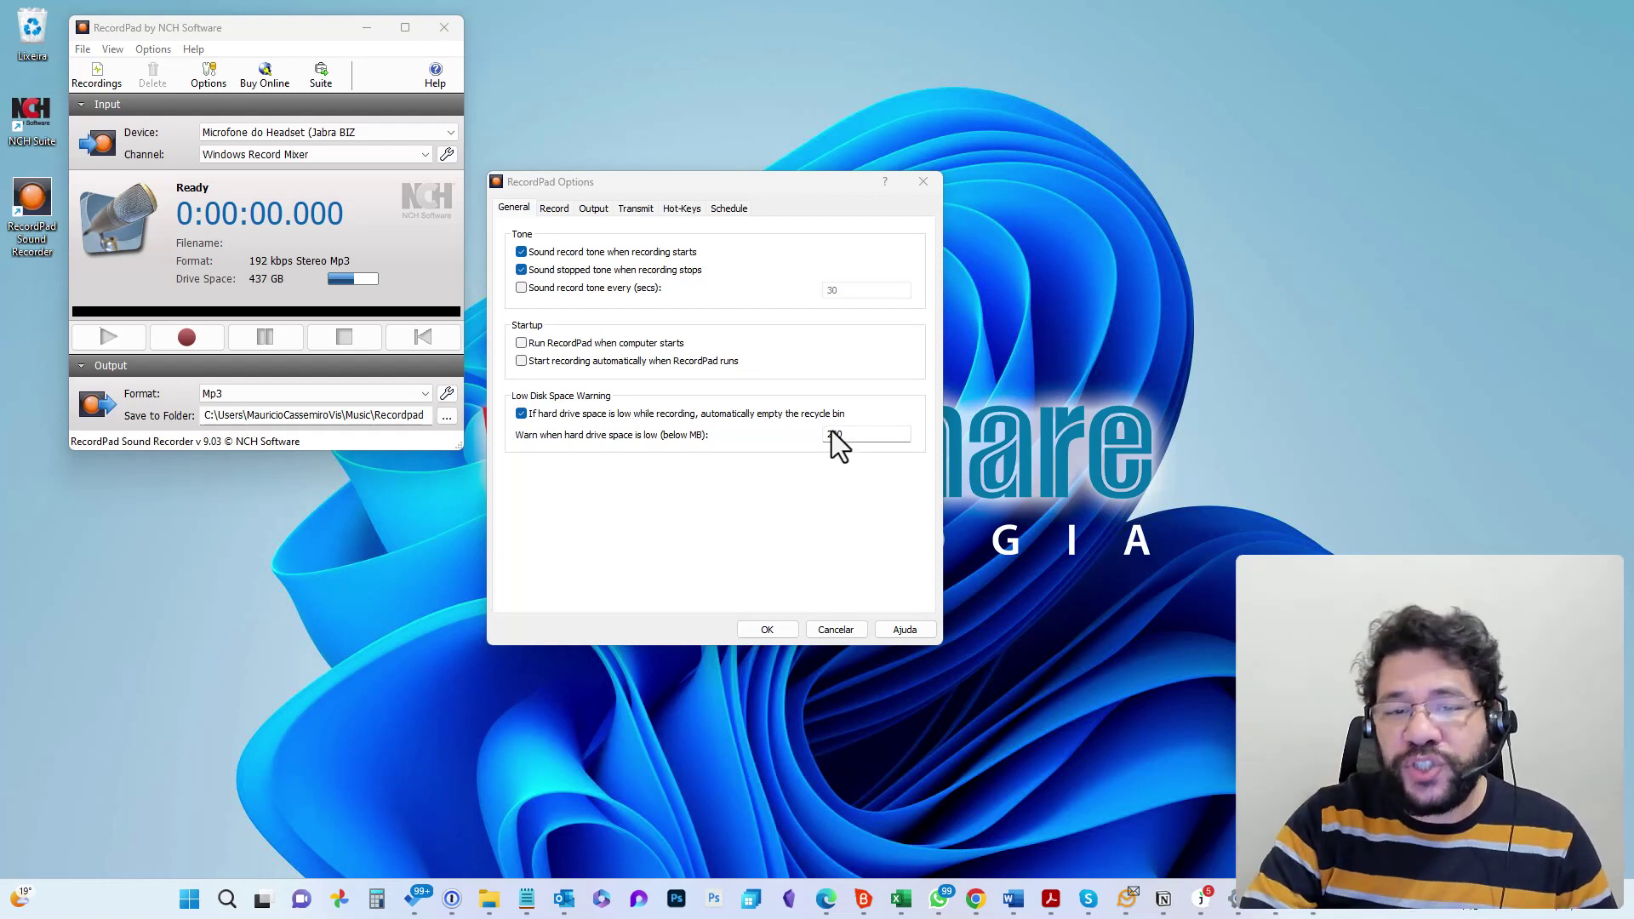
{"action": "left_click_drag", "start_coordinate": [851, 437], "coordinate": [799, 437]}
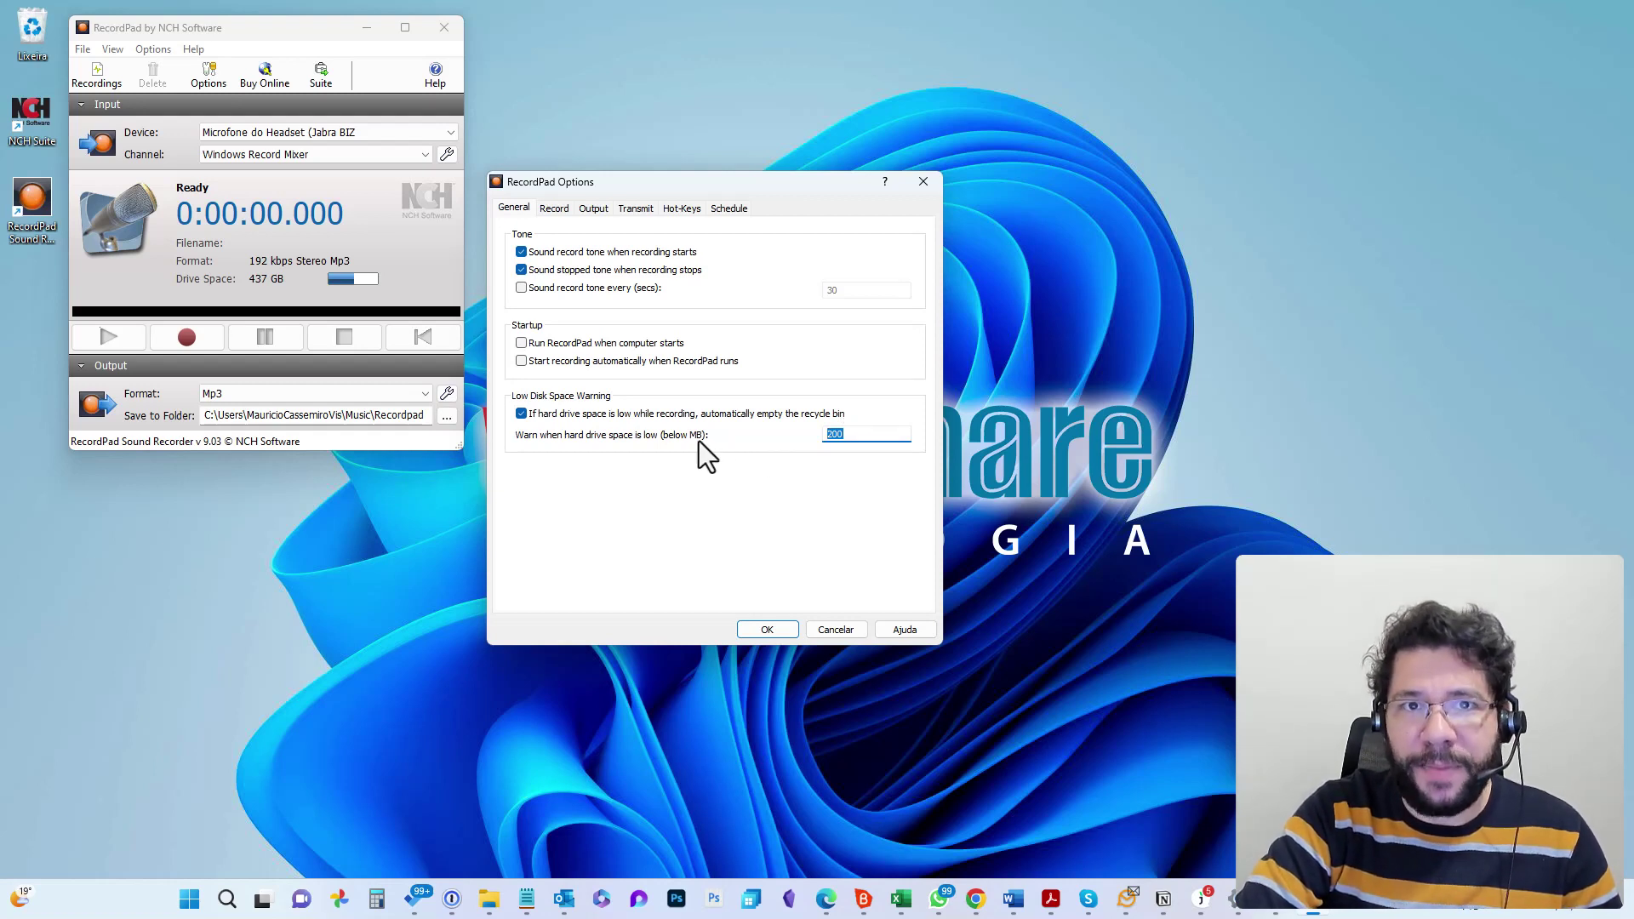
Step: Review the Record settings beside the main window, including the Windows recording devices list, and close that list
{"action": "left_click", "coordinate": [552, 213]}
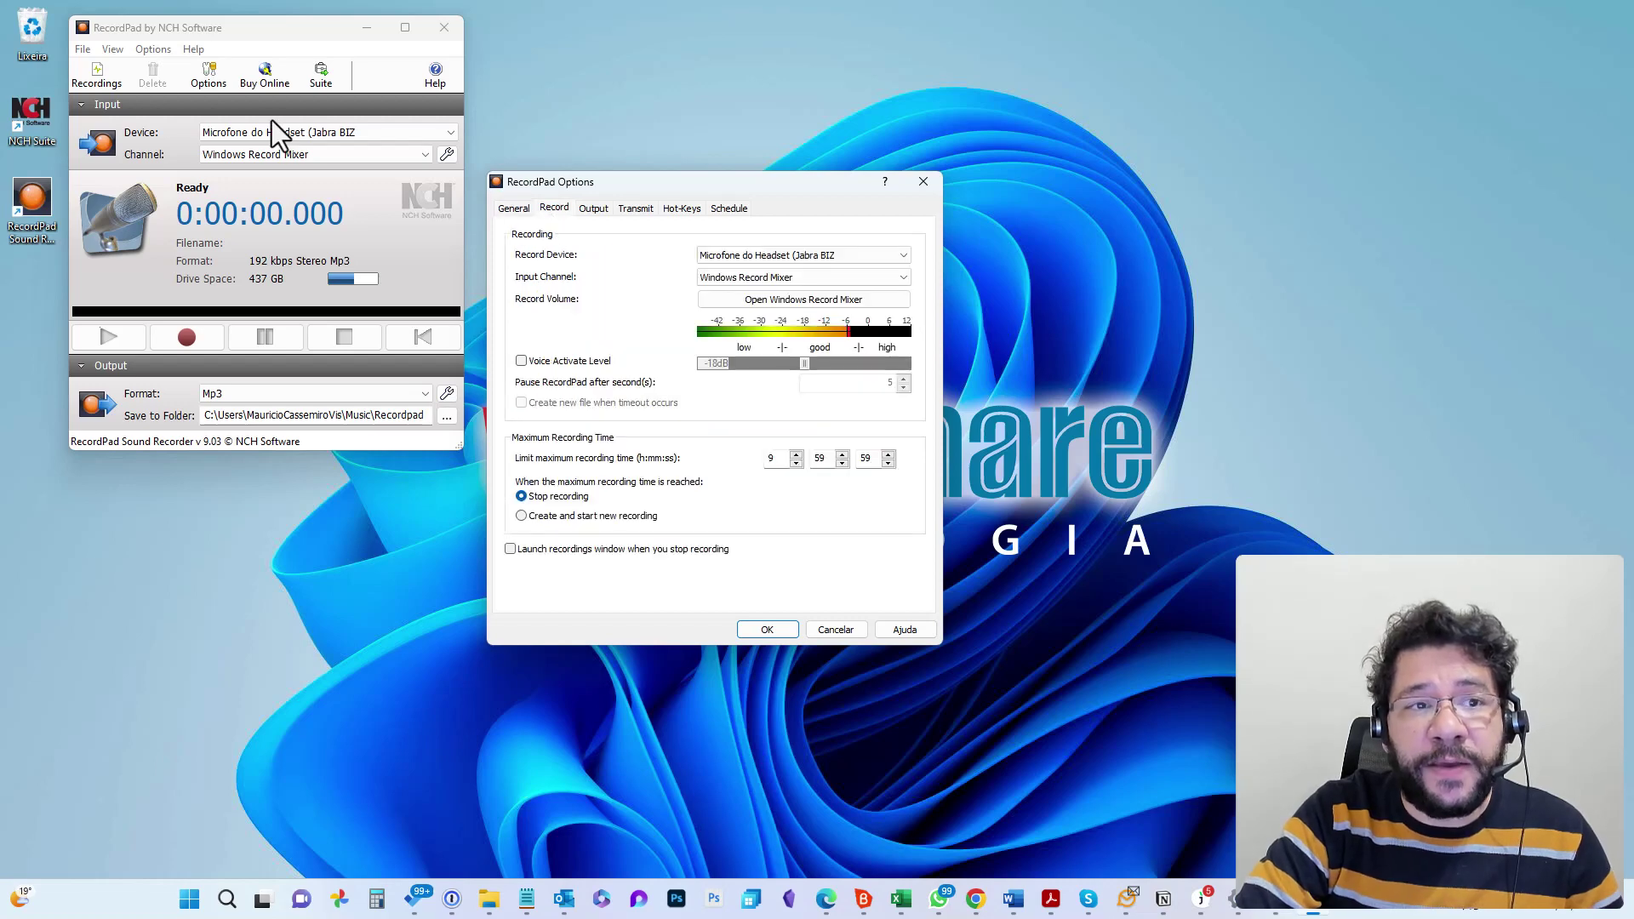
{"action": "left_click", "coordinate": [835, 629]}
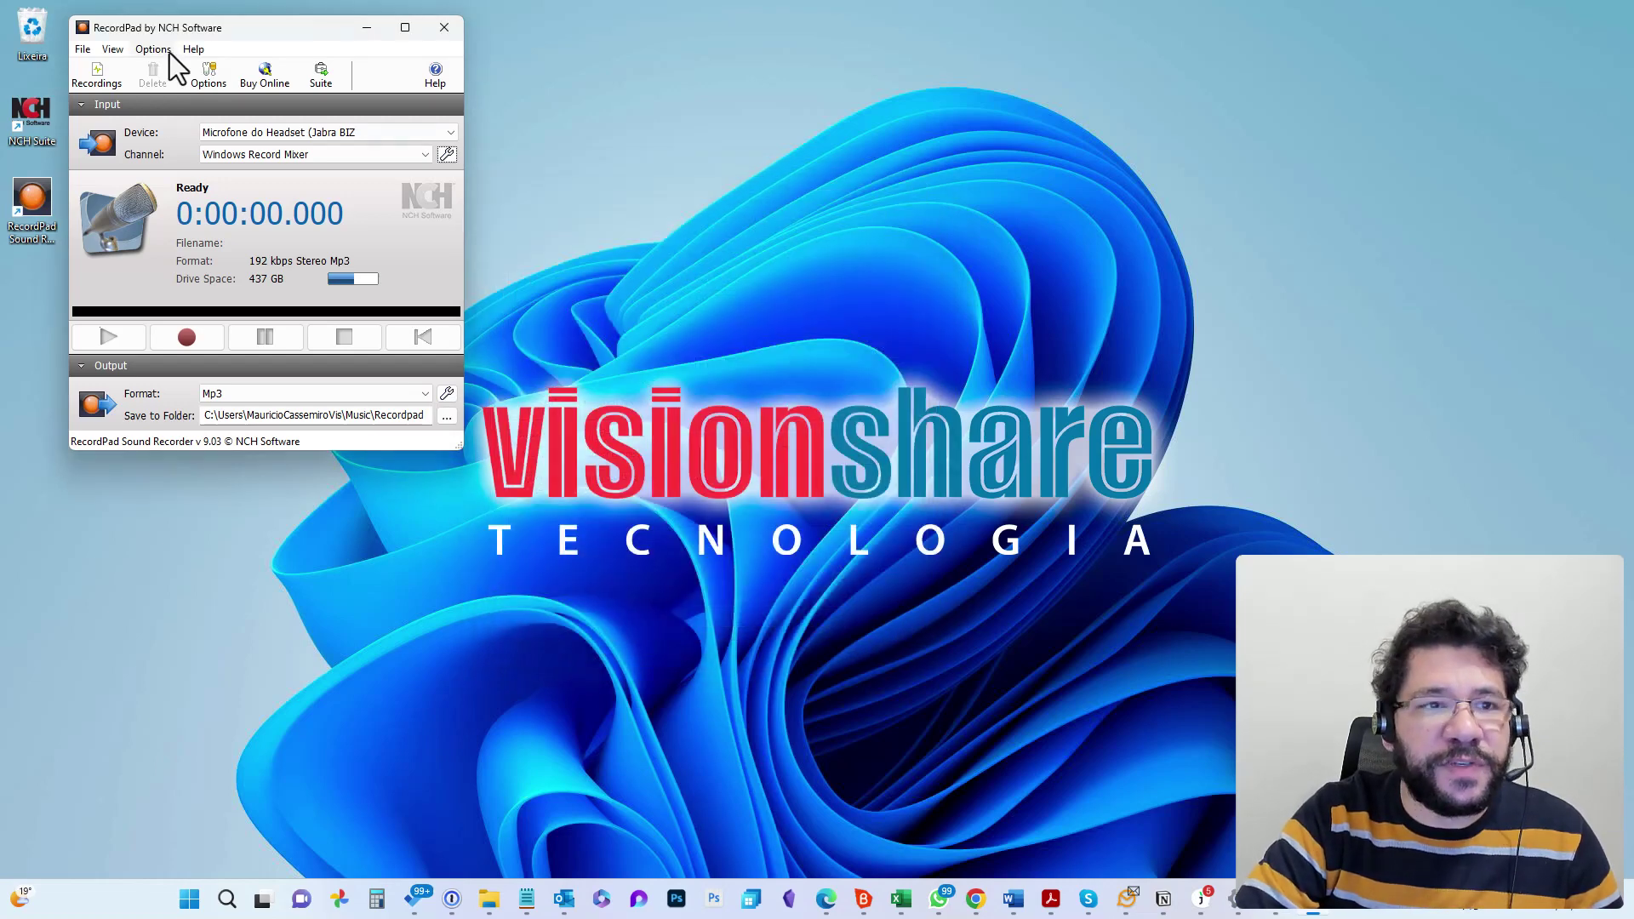
{"action": "left_click", "coordinate": [154, 49]}
{"action": "left_click", "coordinate": [170, 88]}
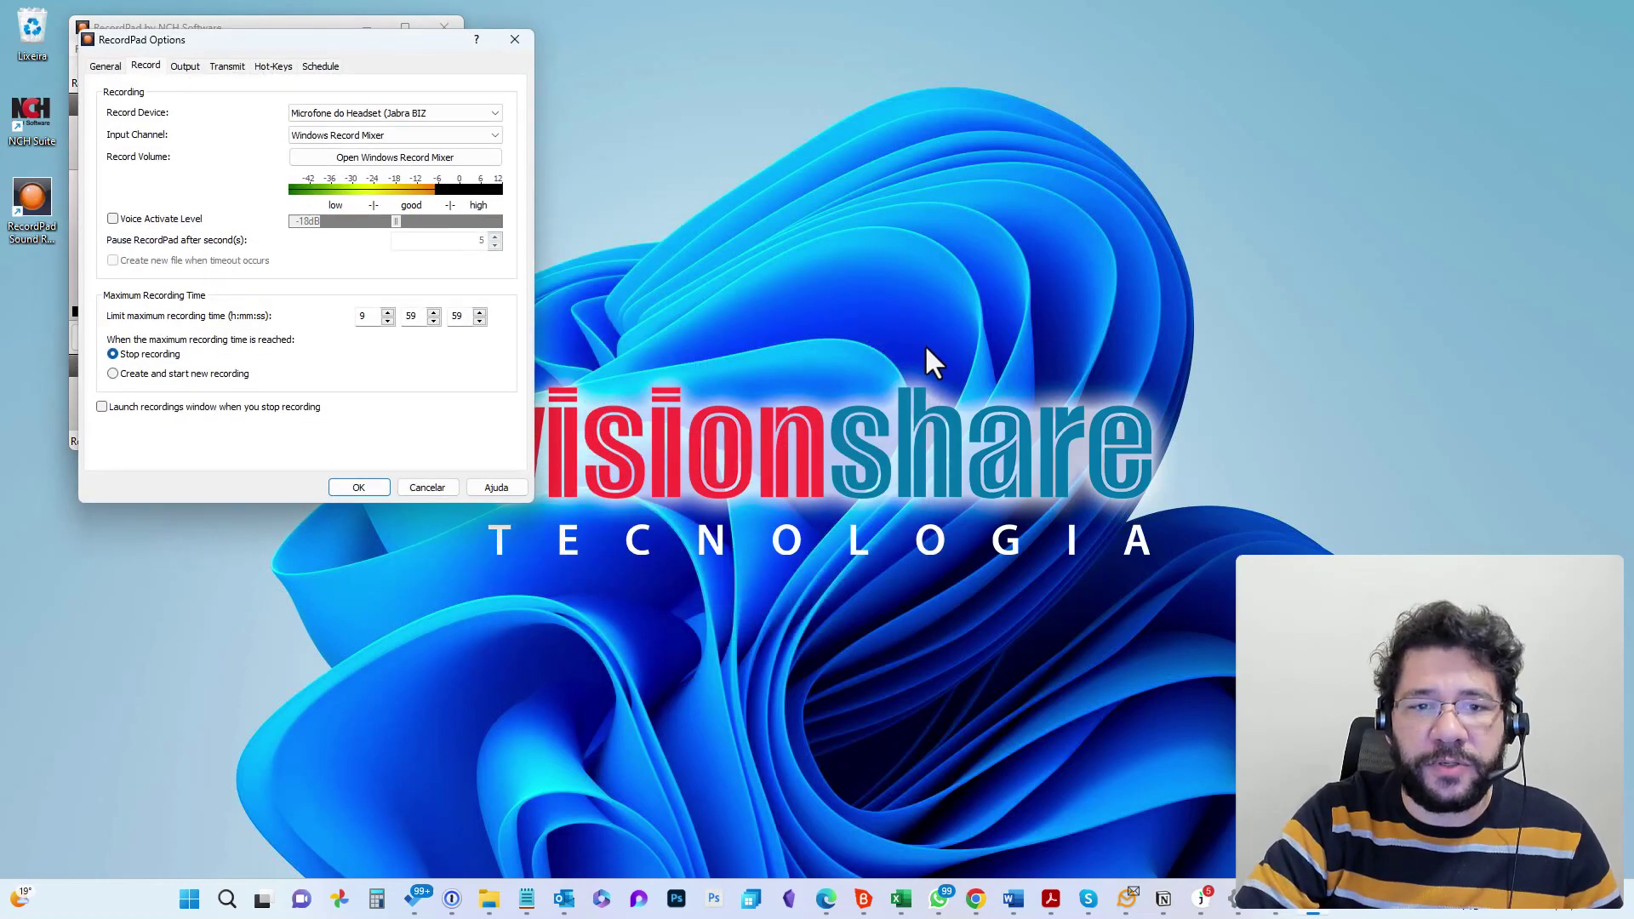
{"action": "left_click_drag", "start_coordinate": [456, 27], "coordinate": [786, 116]}
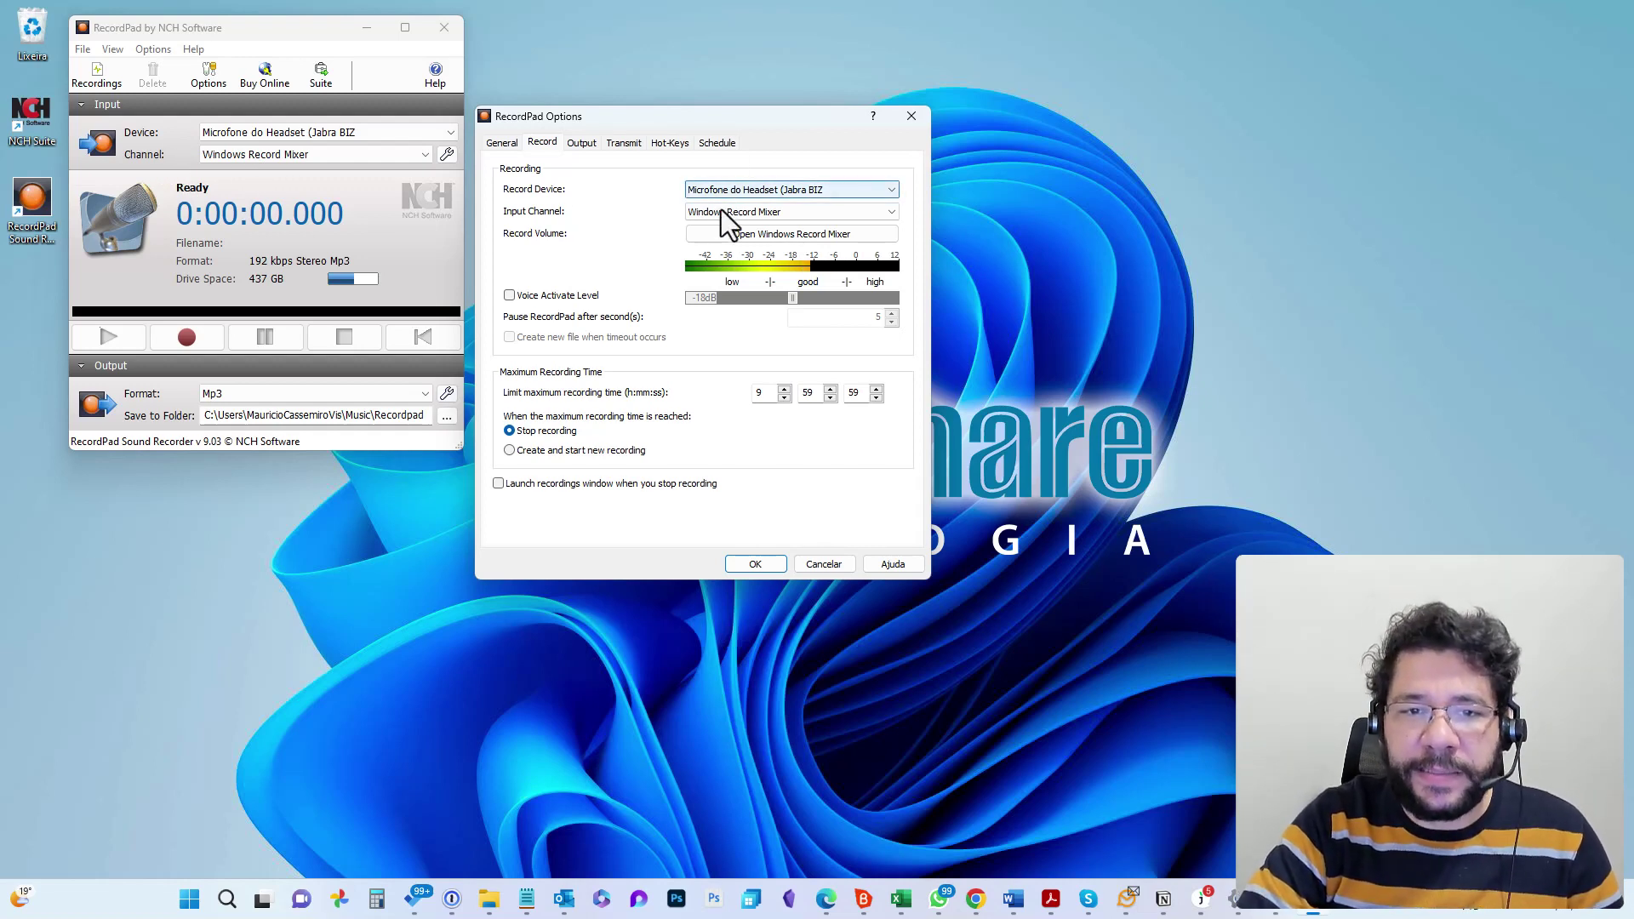
{"action": "left_click", "coordinate": [799, 237]}
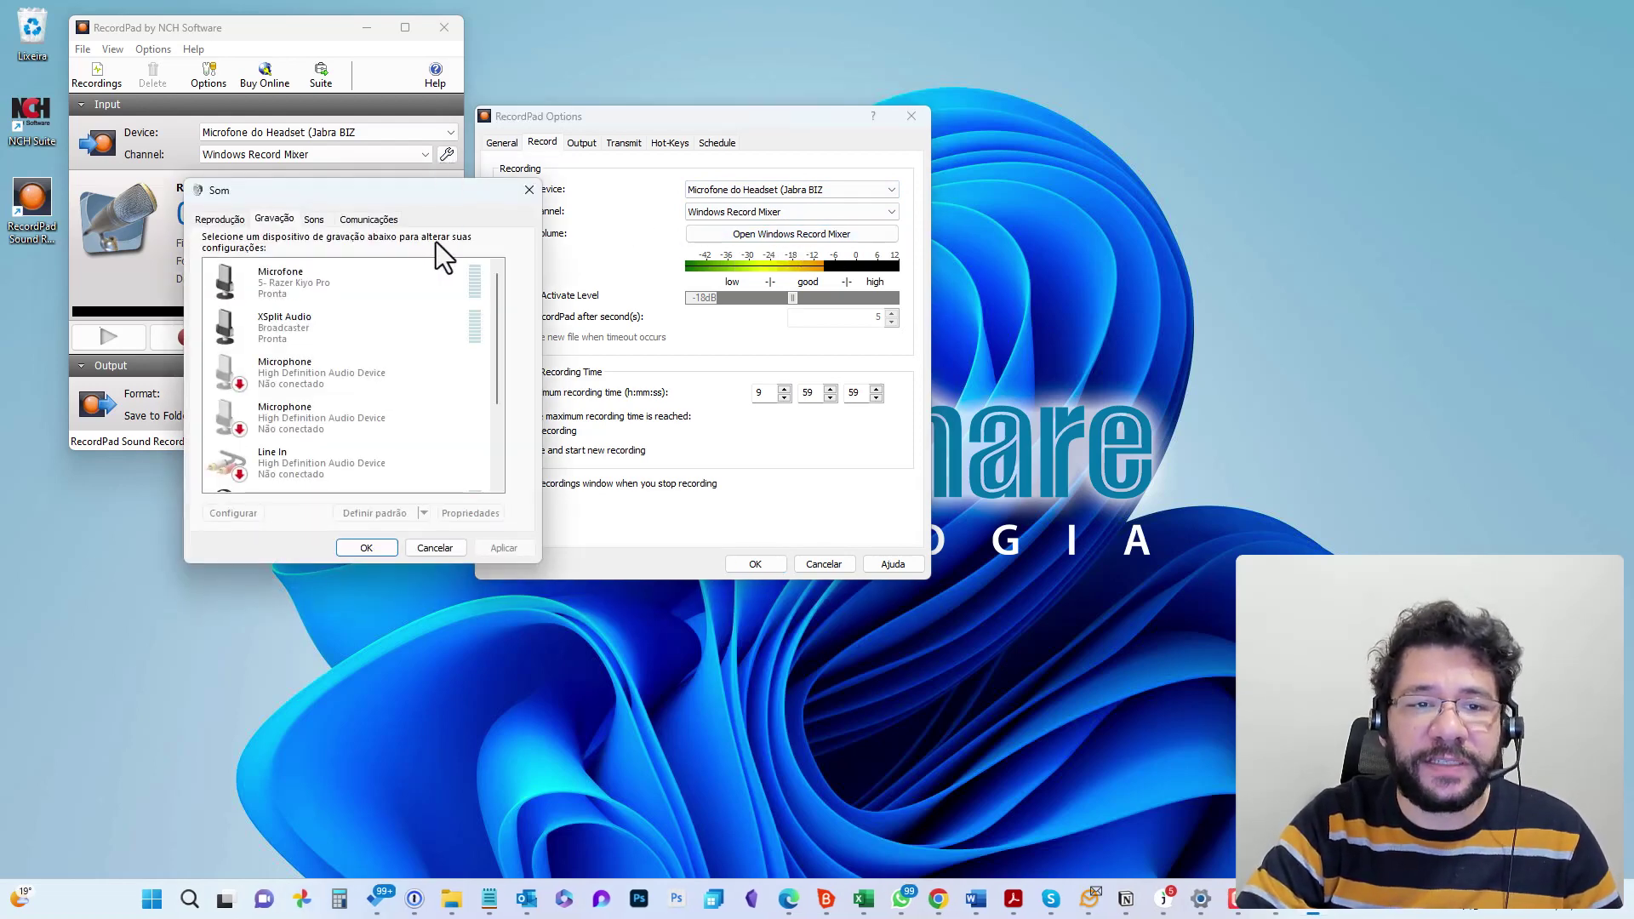
{"action": "left_click", "coordinate": [530, 190]}
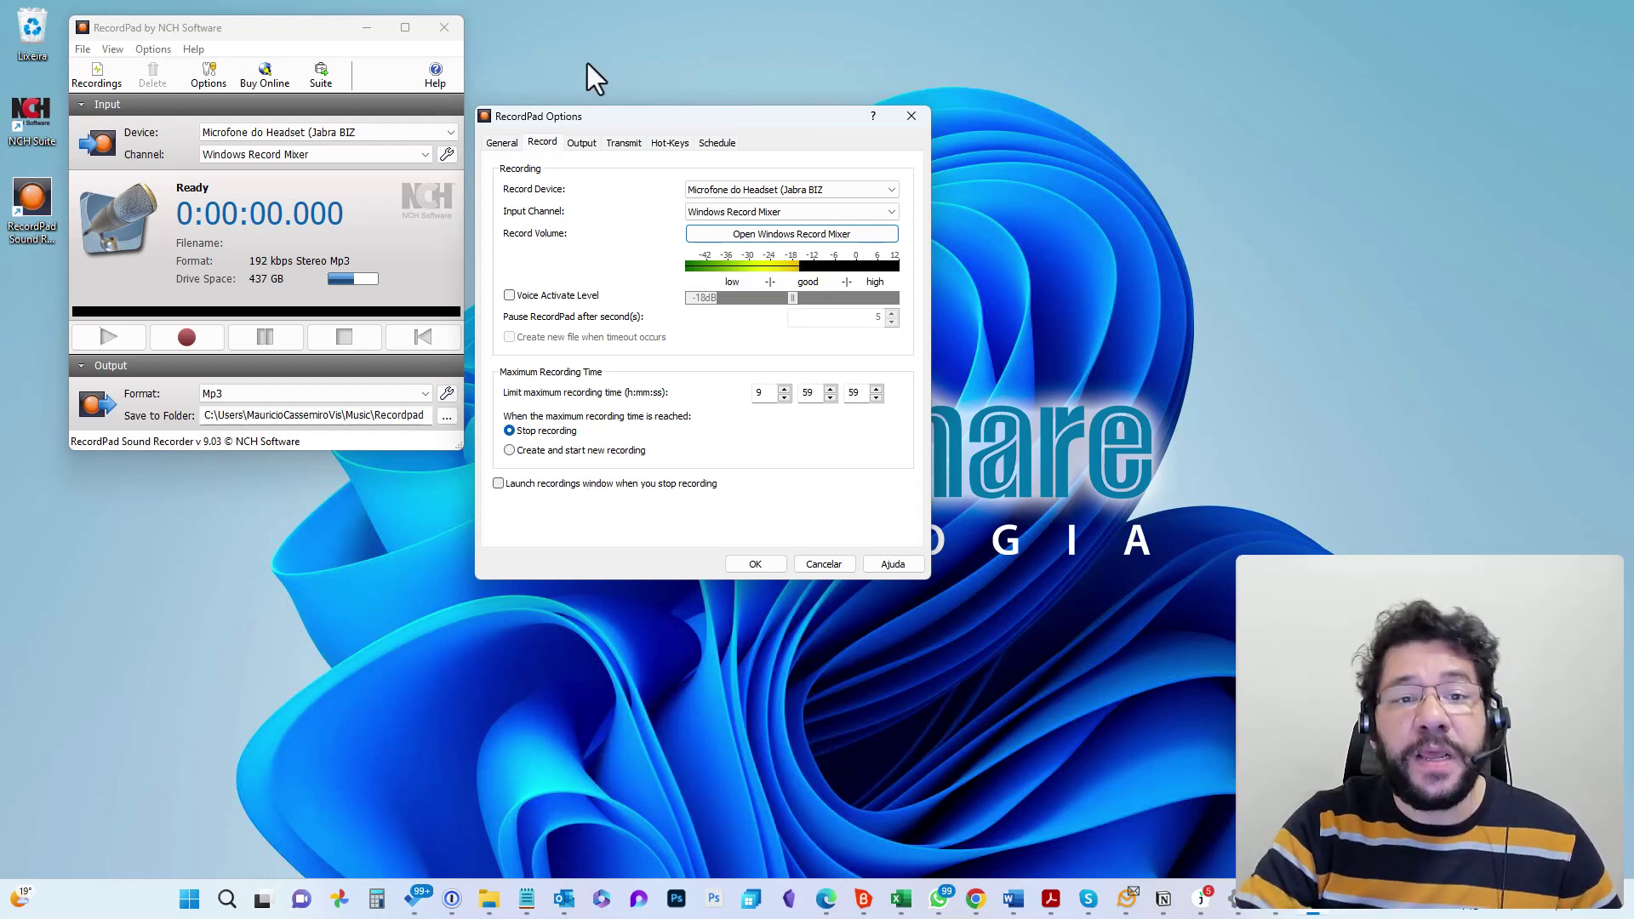
Step: Review the Output settings and the MP3 encoder options, and close the encoder options unchanged
{"action": "left_click", "coordinate": [582, 143]}
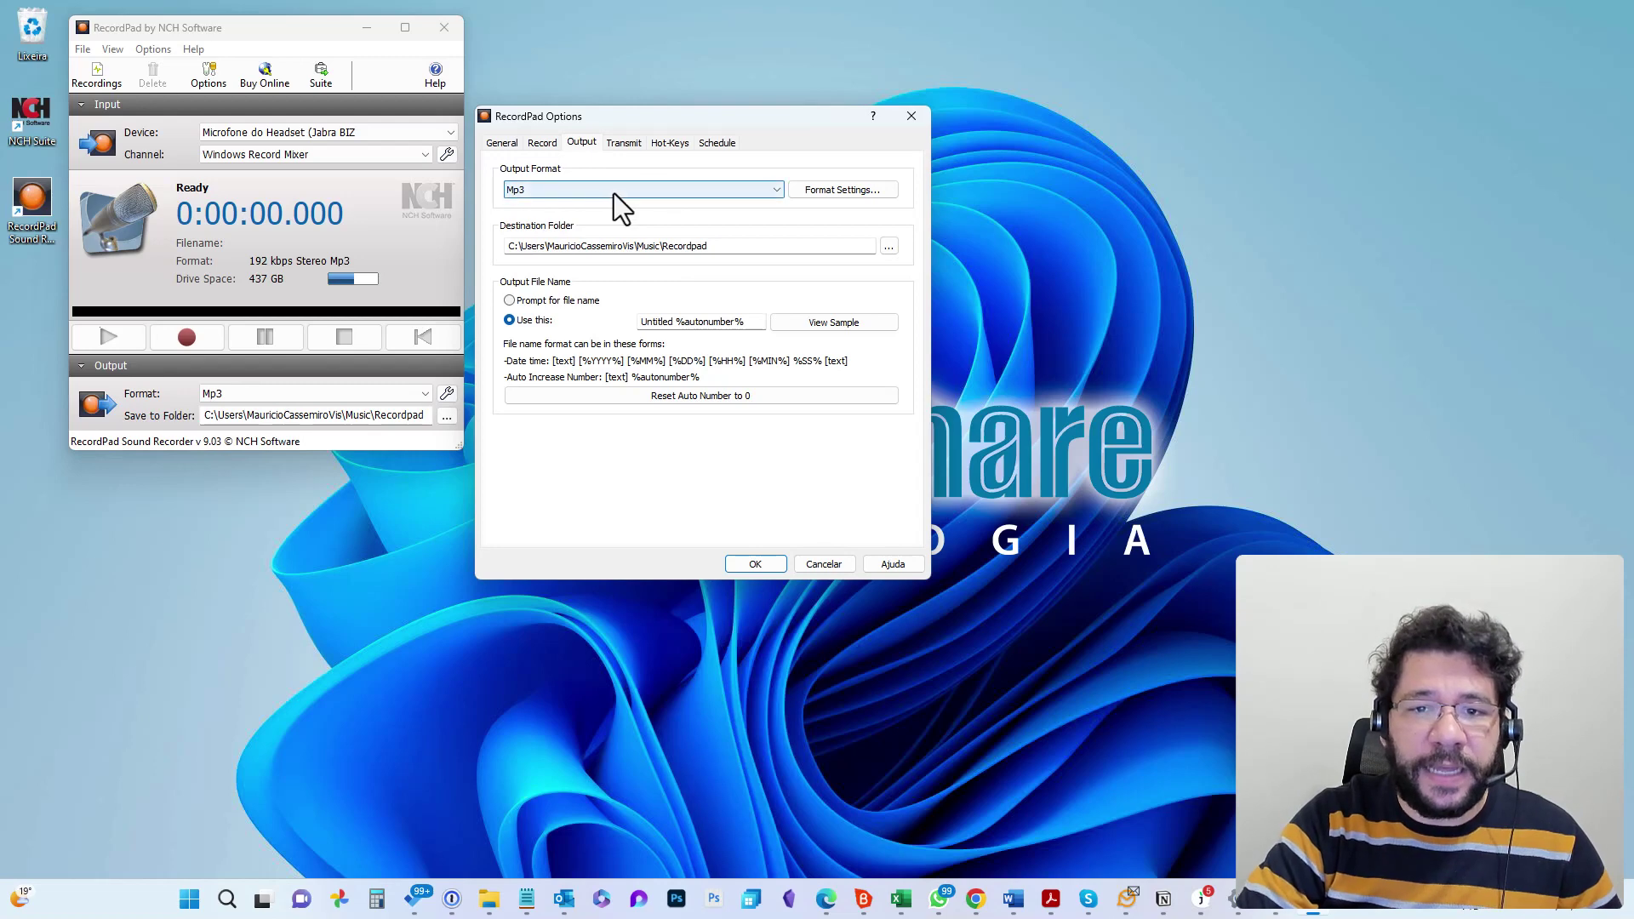
{"action": "left_click", "coordinate": [880, 191]}
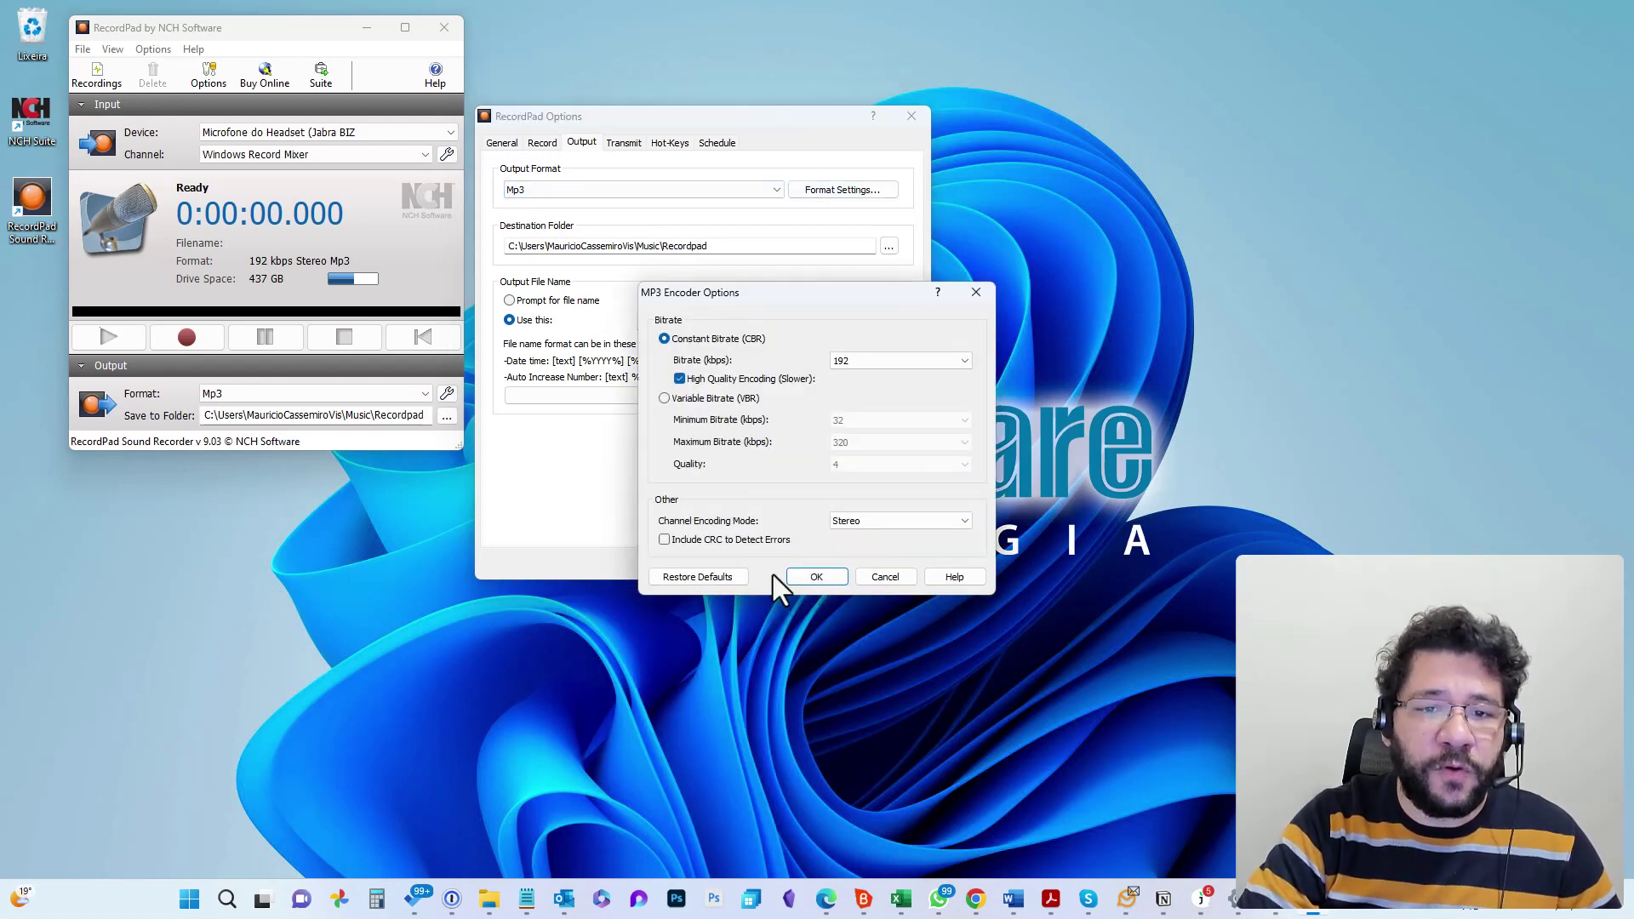
{"action": "left_click", "coordinate": [974, 295]}
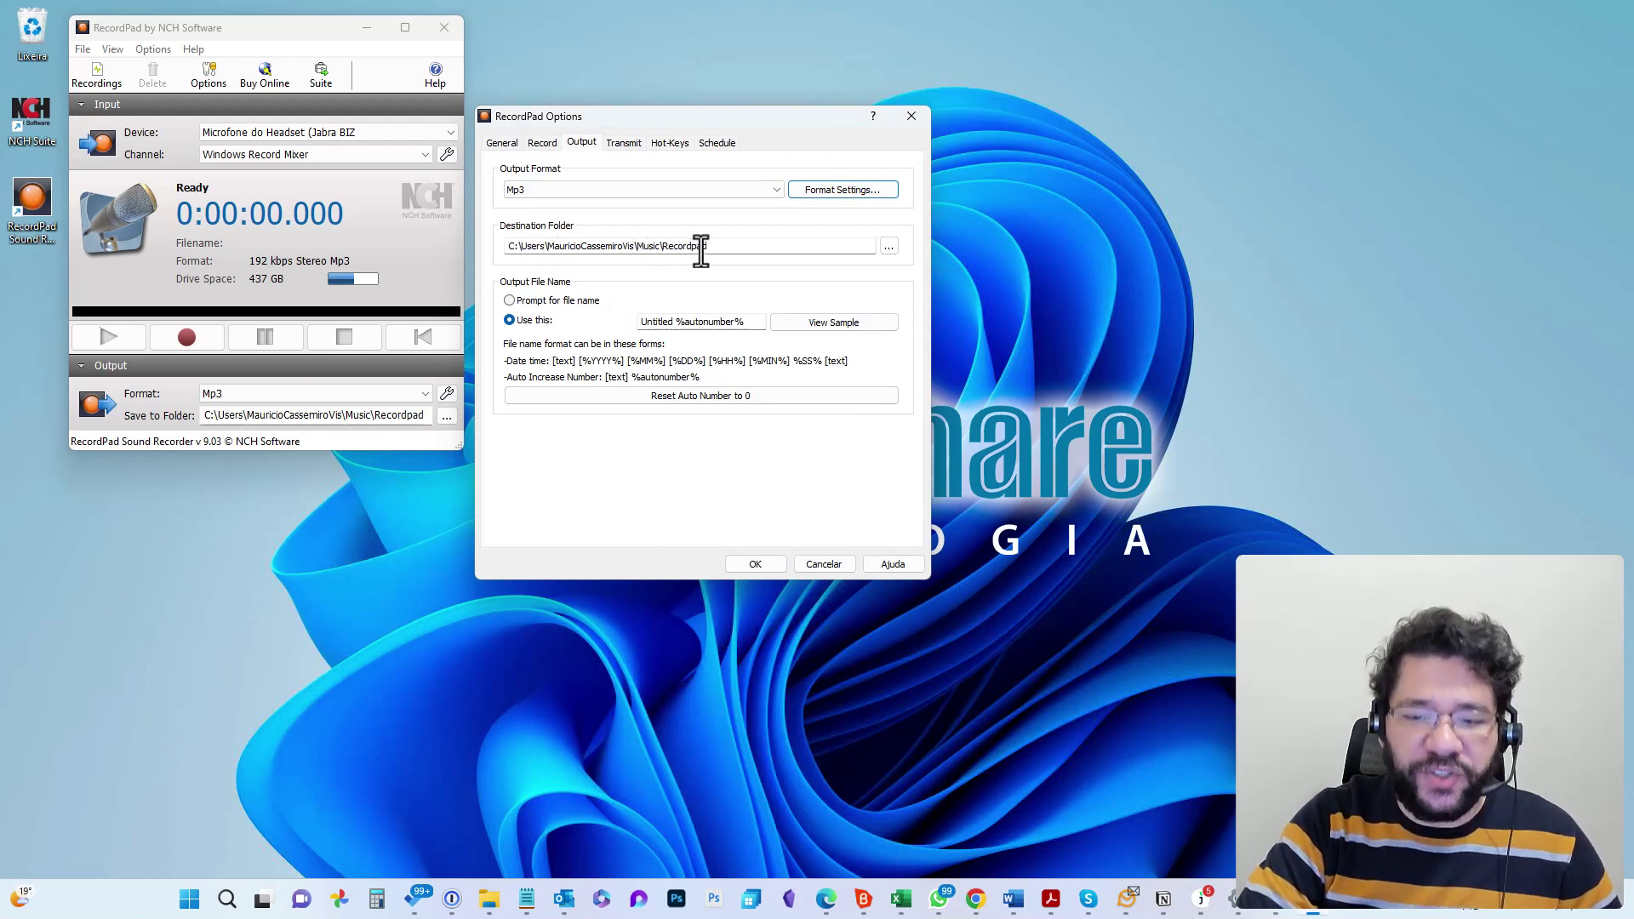
Step: Check the Recordpad destination folder in File Explorer and preview the sample output file name
{"action": "left_click", "coordinate": [490, 901]}
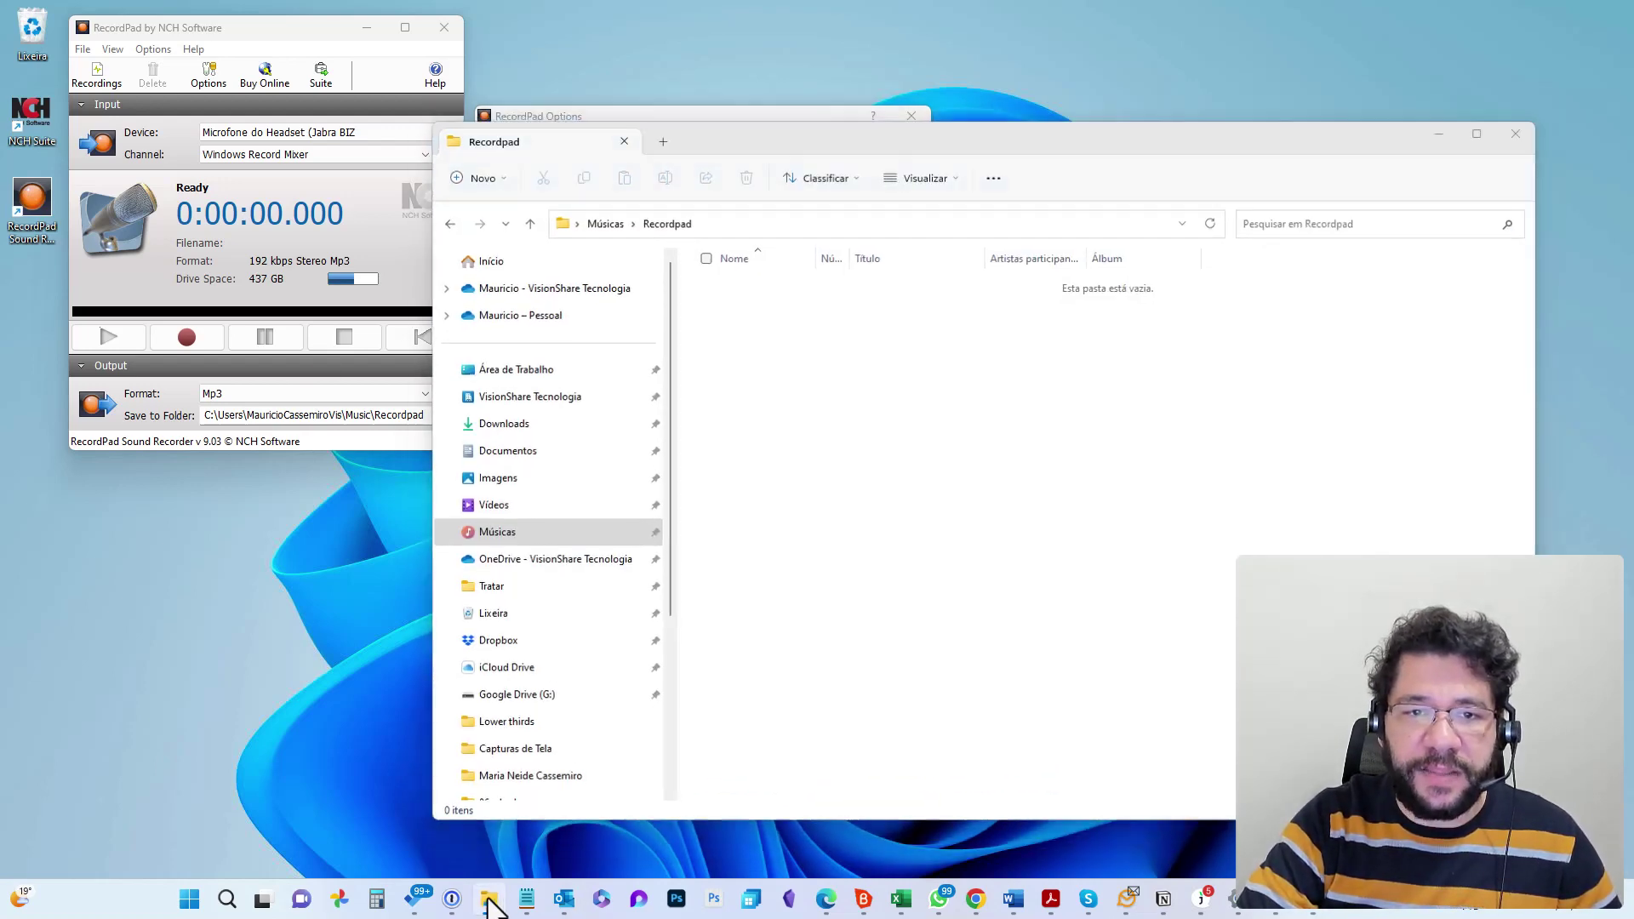
{"action": "left_click", "coordinate": [491, 900]}
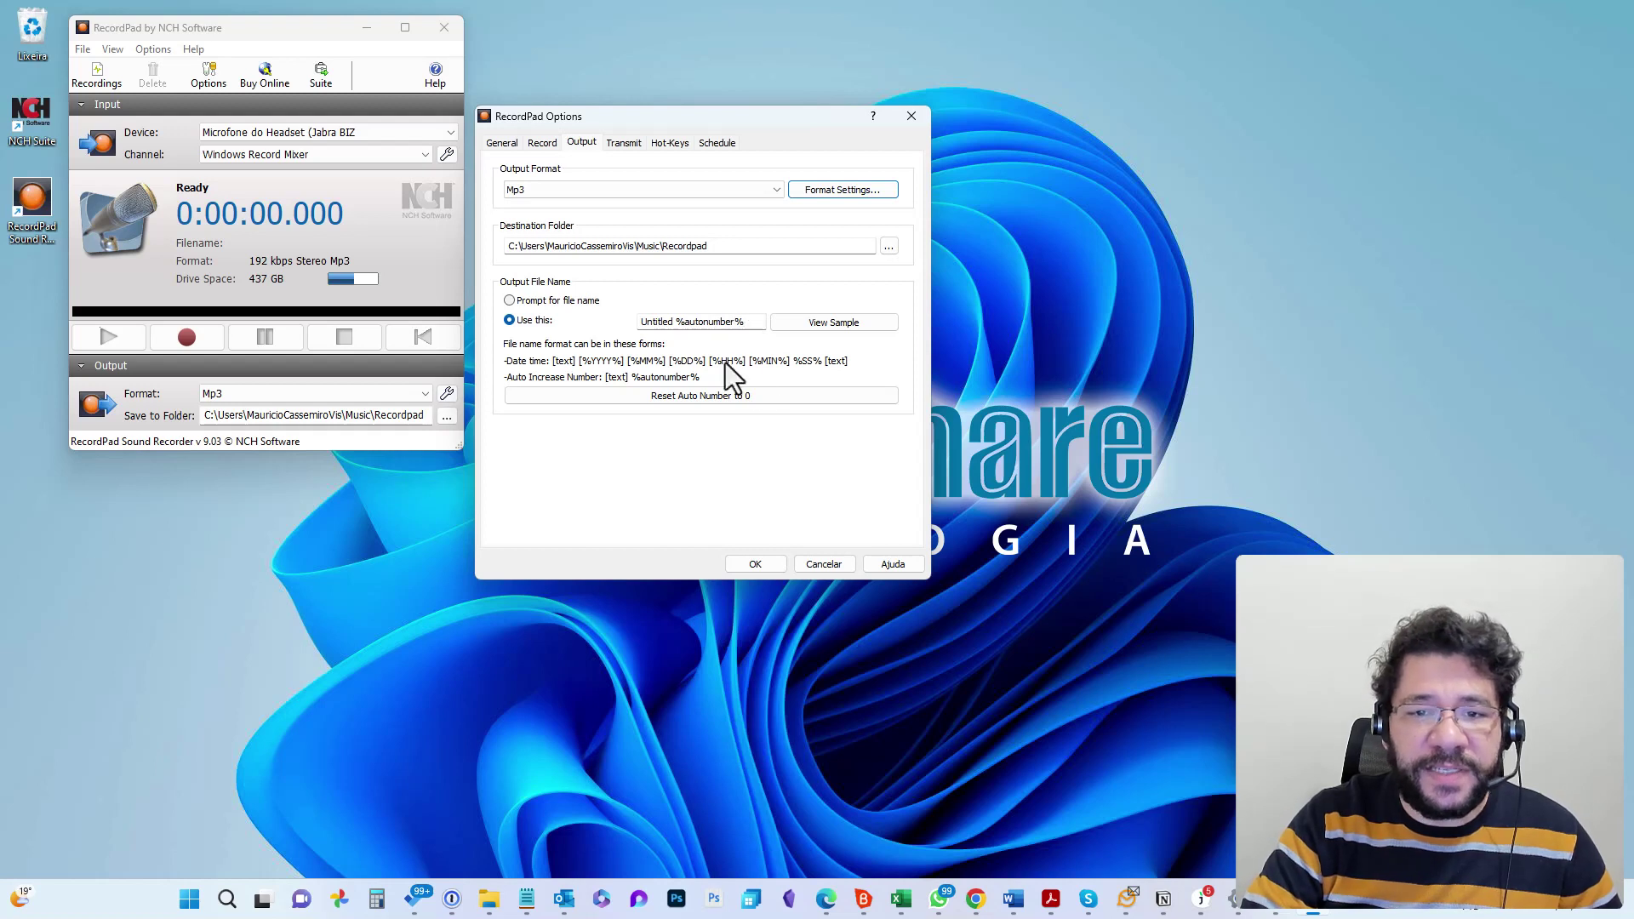
{"action": "left_click", "coordinate": [822, 324]}
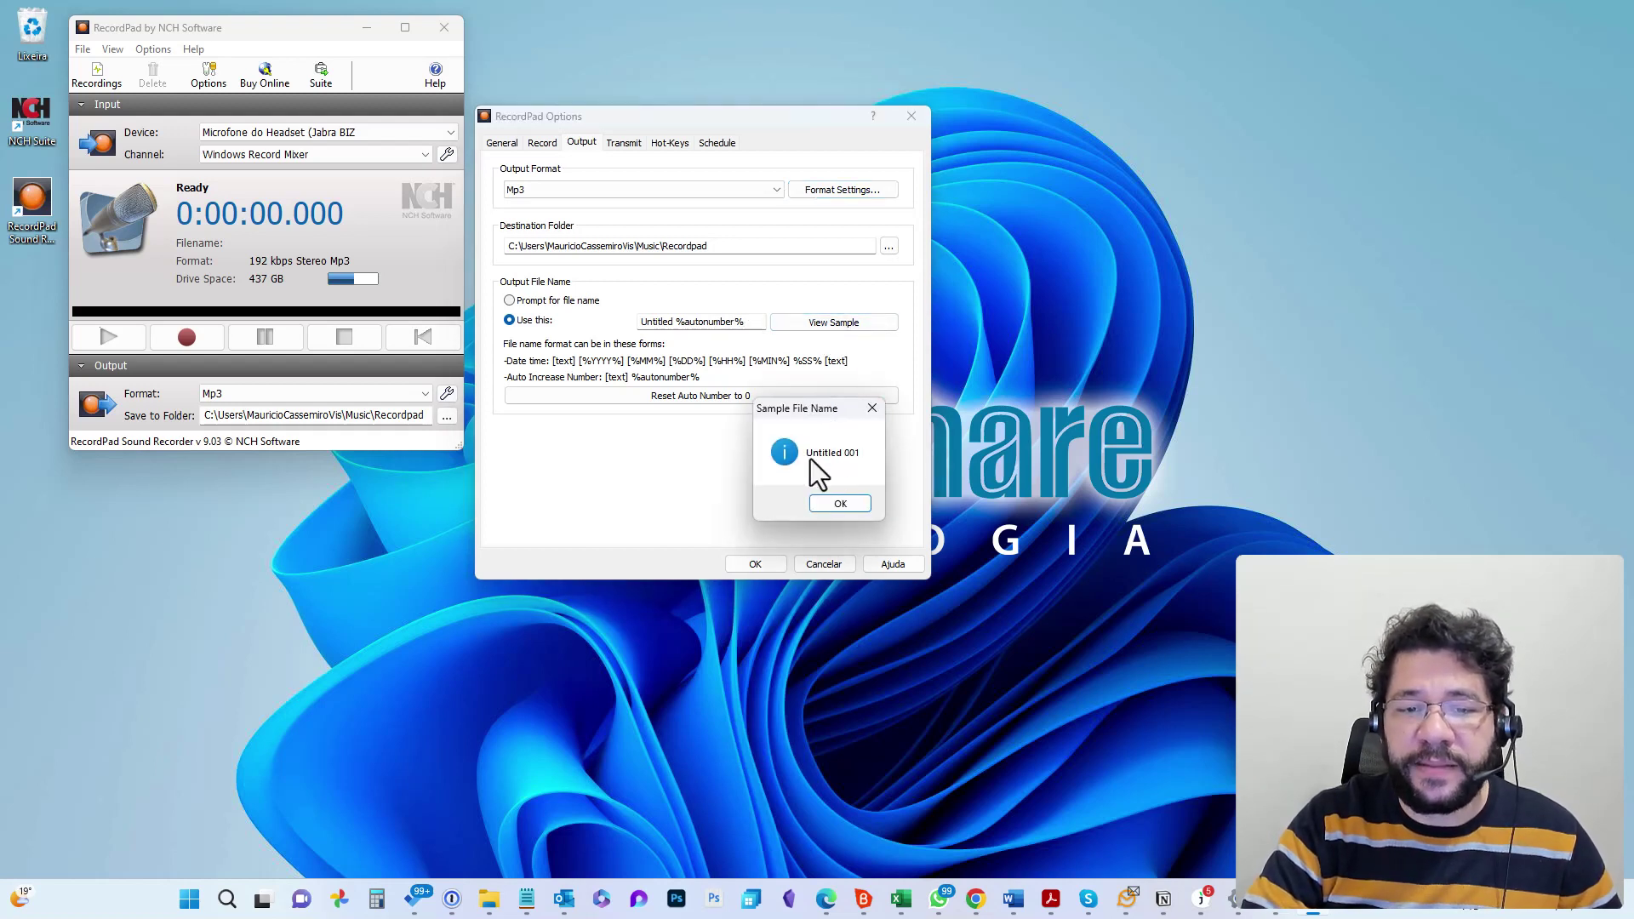
{"action": "left_click", "coordinate": [841, 506]}
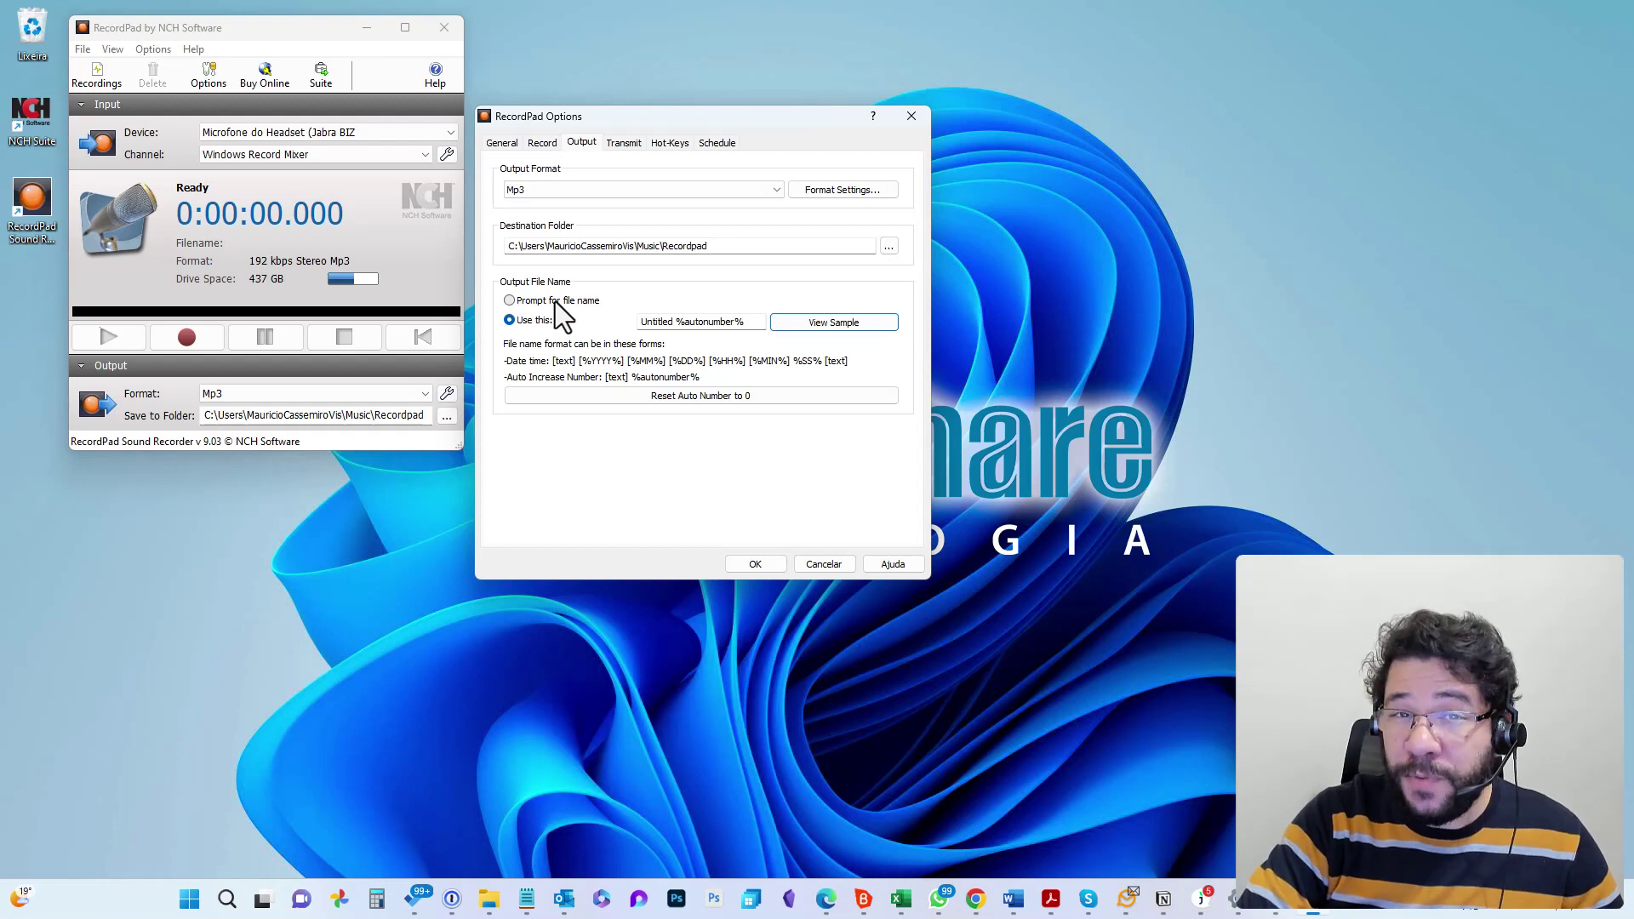
Step: Review the Transmit settings and the commands available for a new hot-key, and cancel adding the hot-key
{"action": "left_click", "coordinate": [626, 143]}
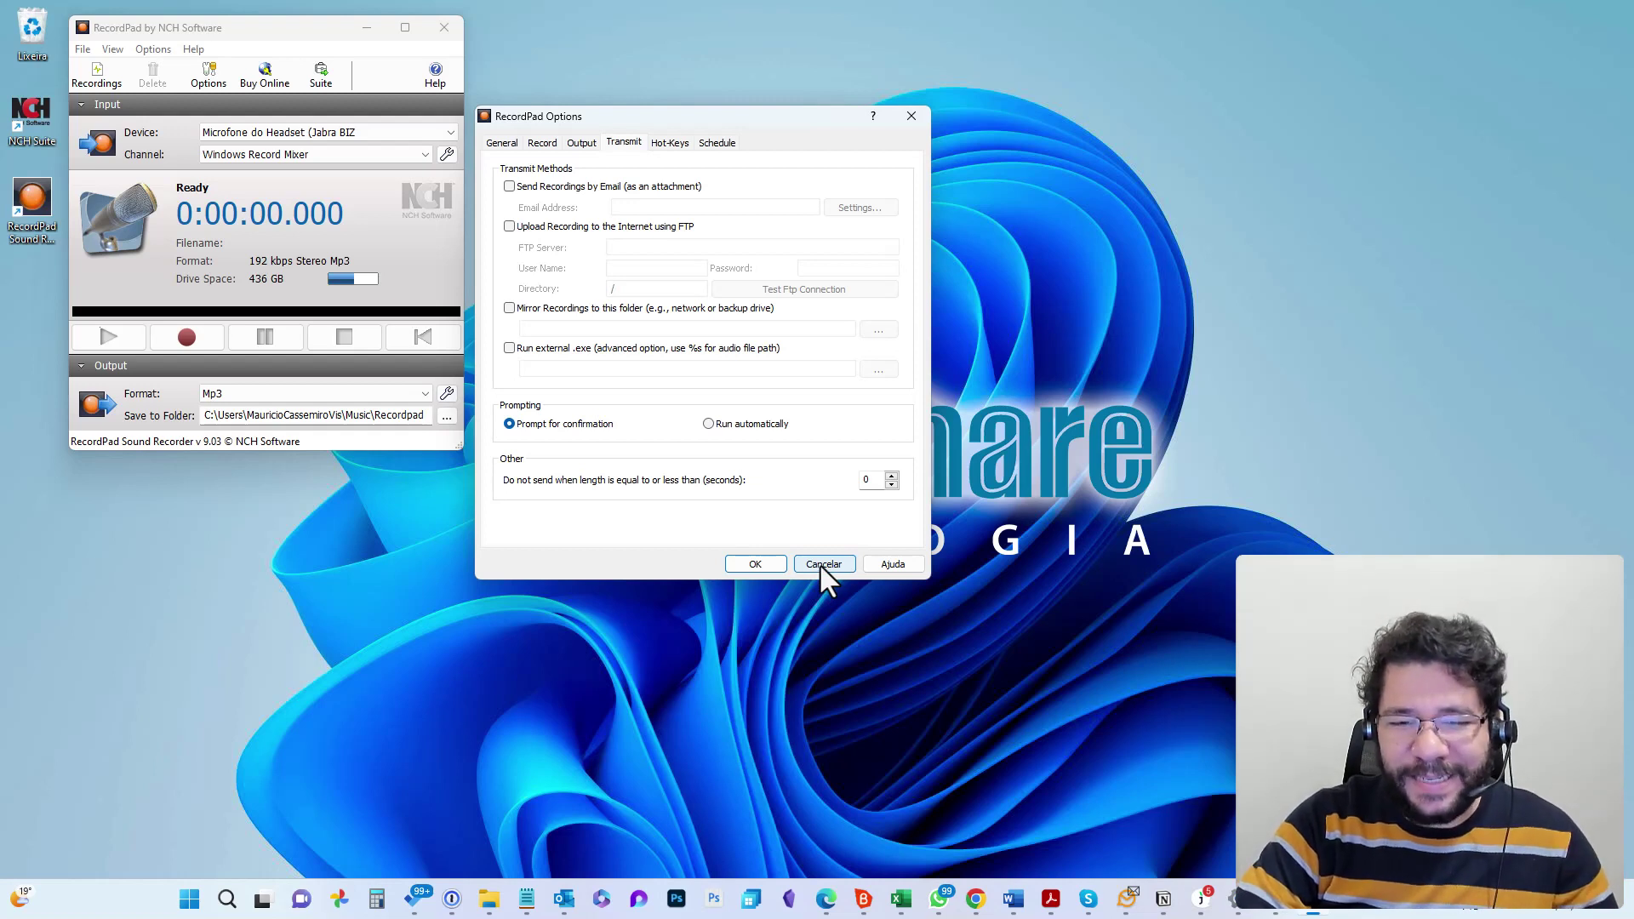
{"action": "left_click", "coordinate": [670, 143]}
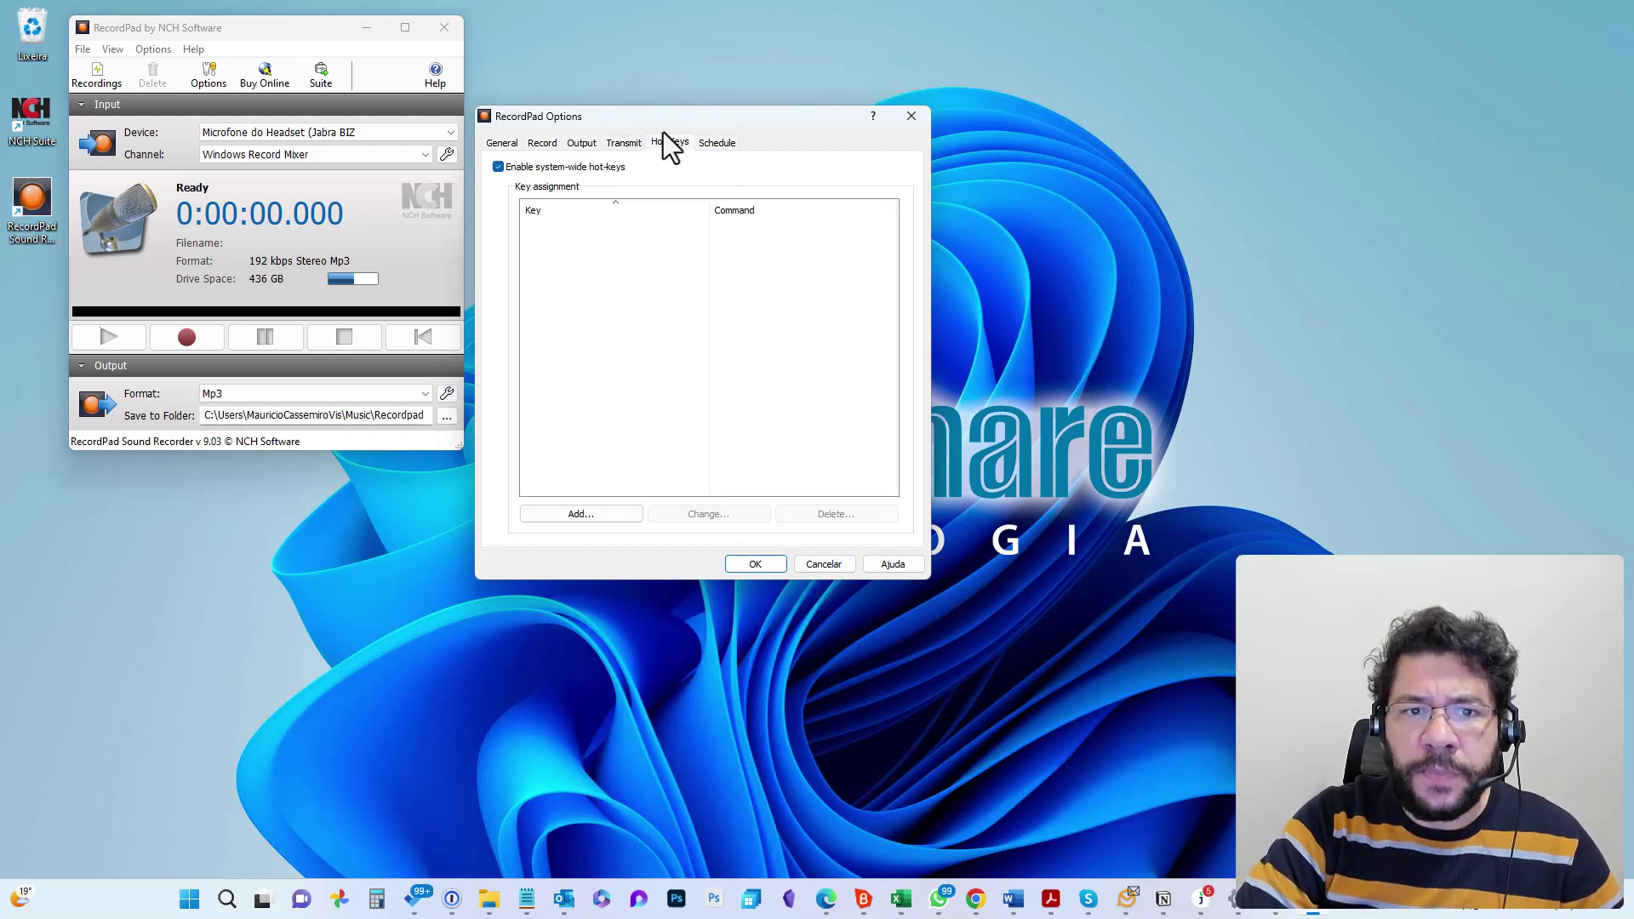
{"action": "left_click", "coordinate": [596, 516]}
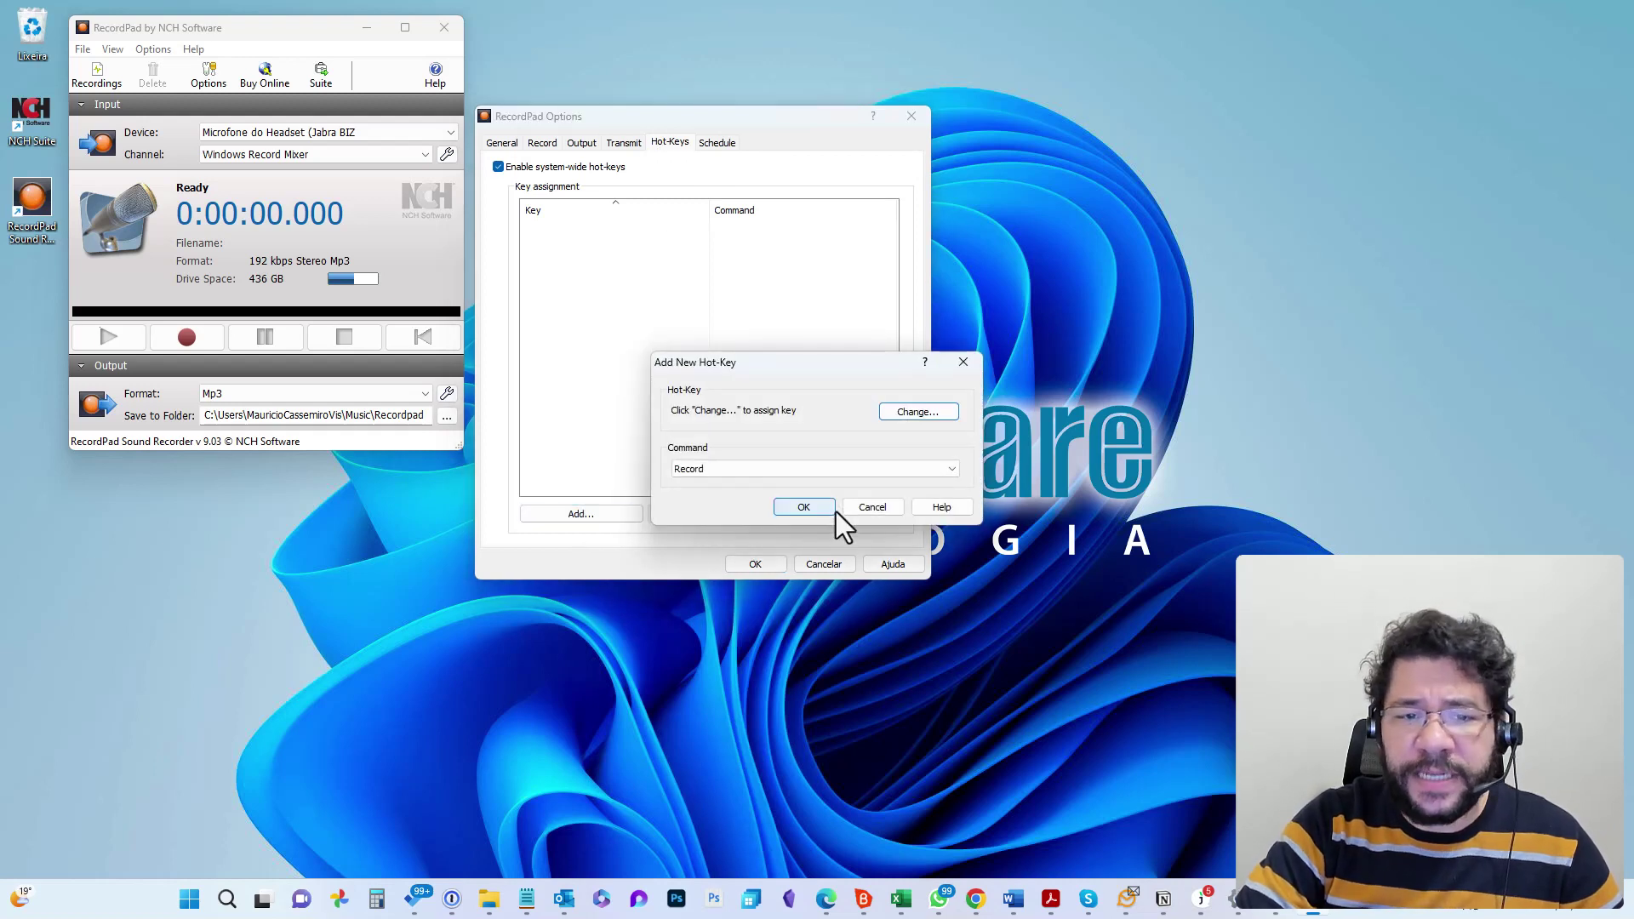
{"action": "left_click", "coordinate": [758, 472]}
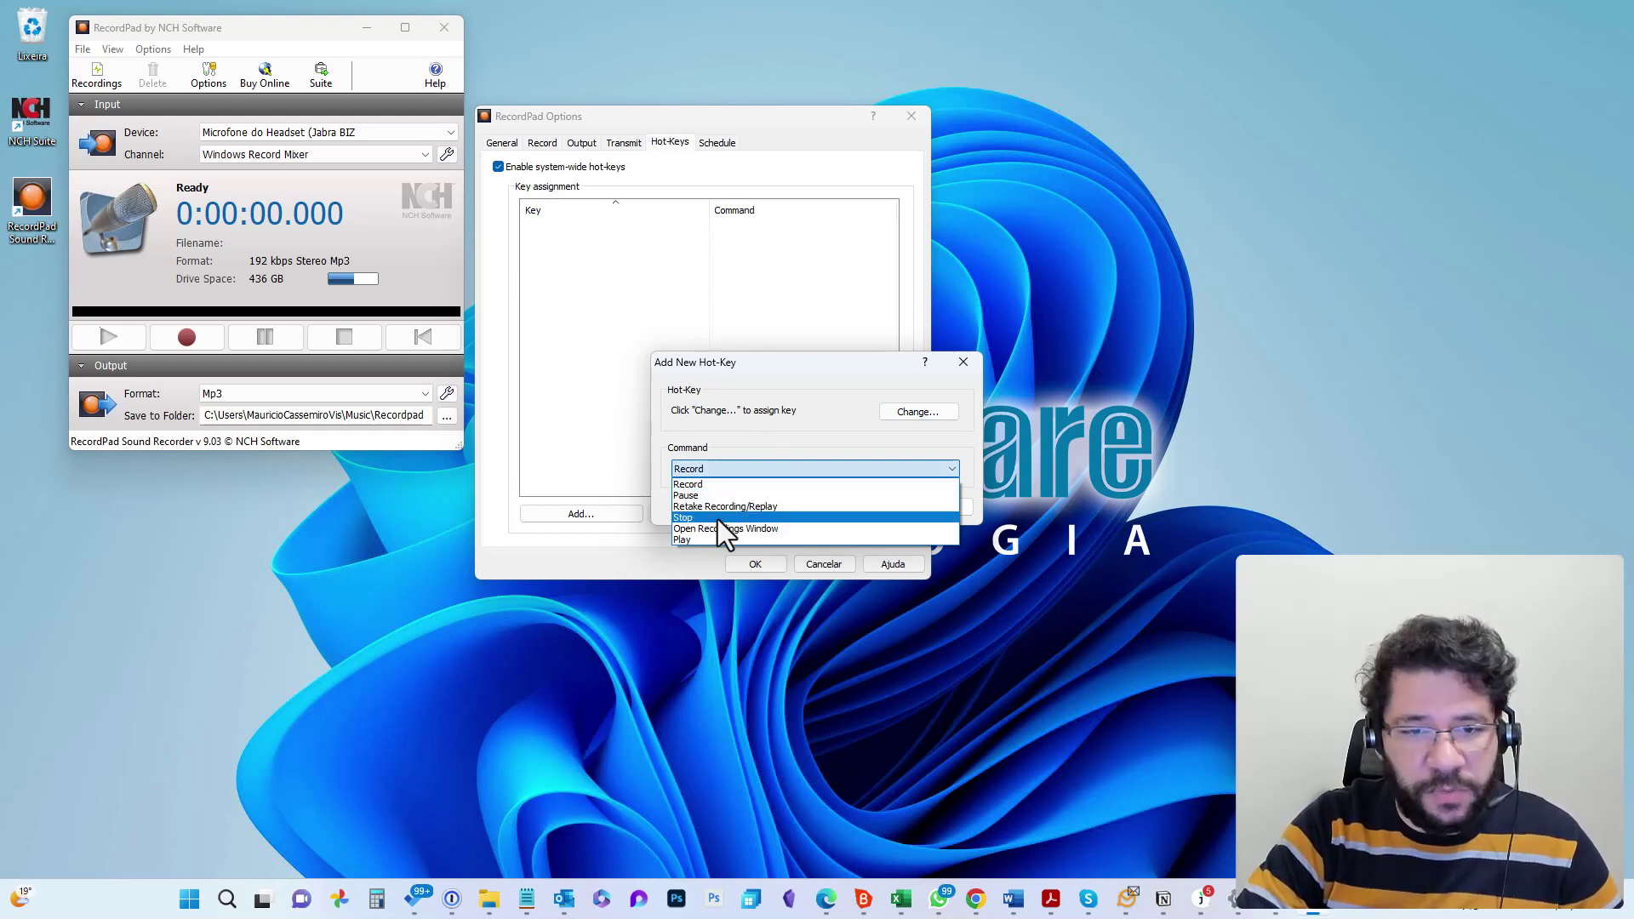
{"action": "left_click", "coordinate": [840, 396]}
{"action": "left_click", "coordinate": [885, 502]}
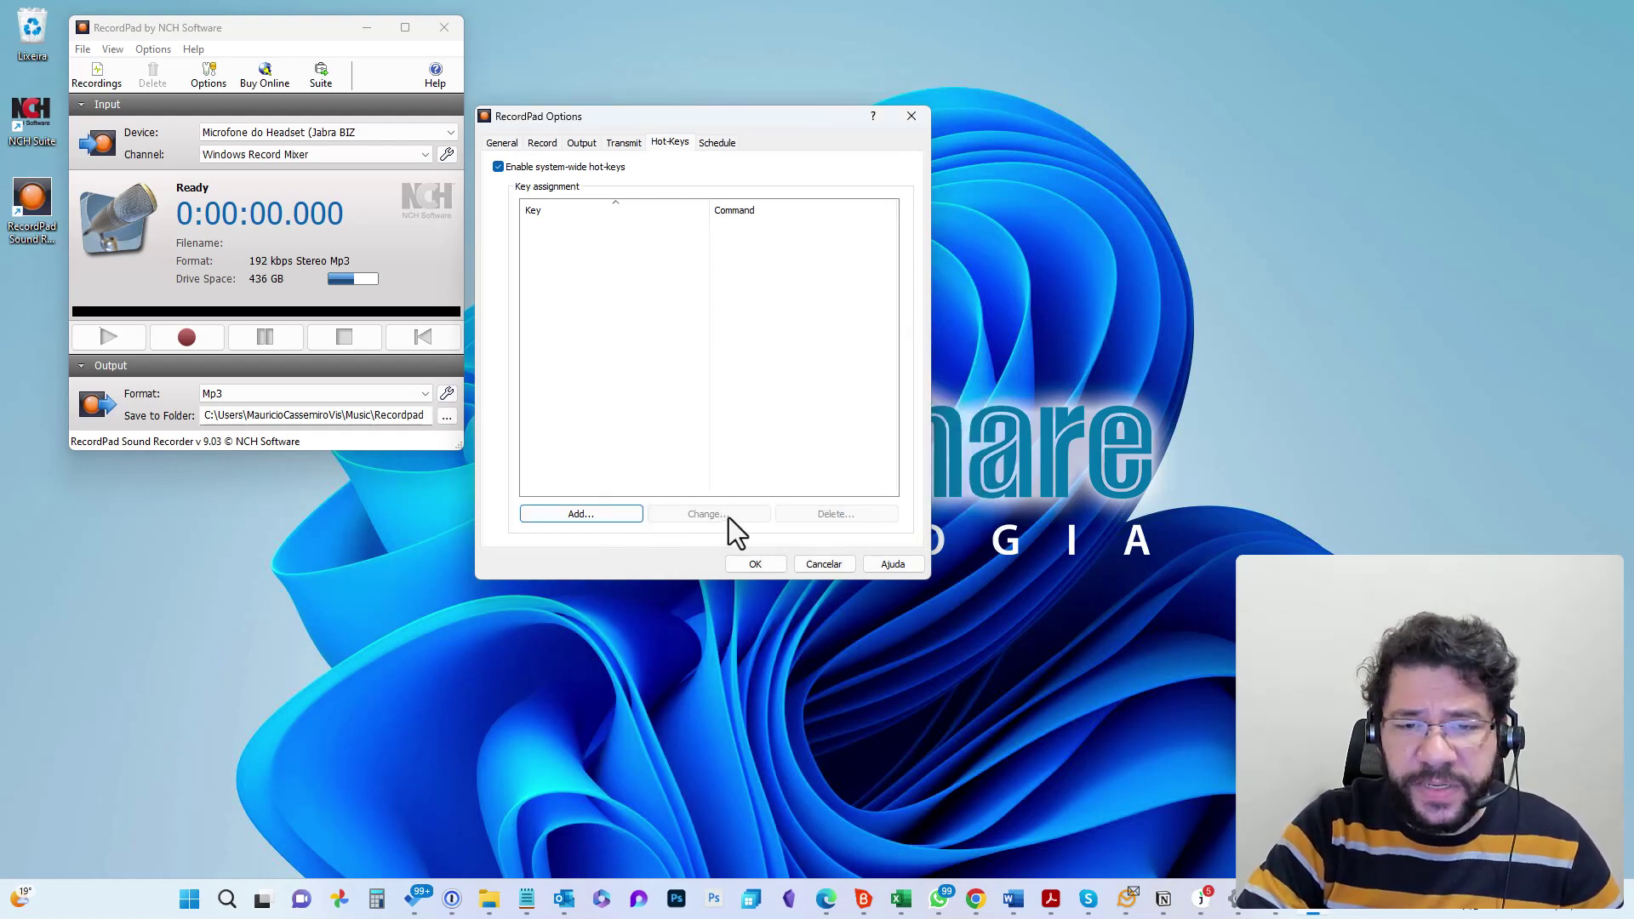
Step: Explore the one-time, daily and weekly choices for a scheduled recording, then cancel the schedule and the program options
{"action": "left_click", "coordinate": [716, 143]}
{"action": "left_click", "coordinate": [594, 528]}
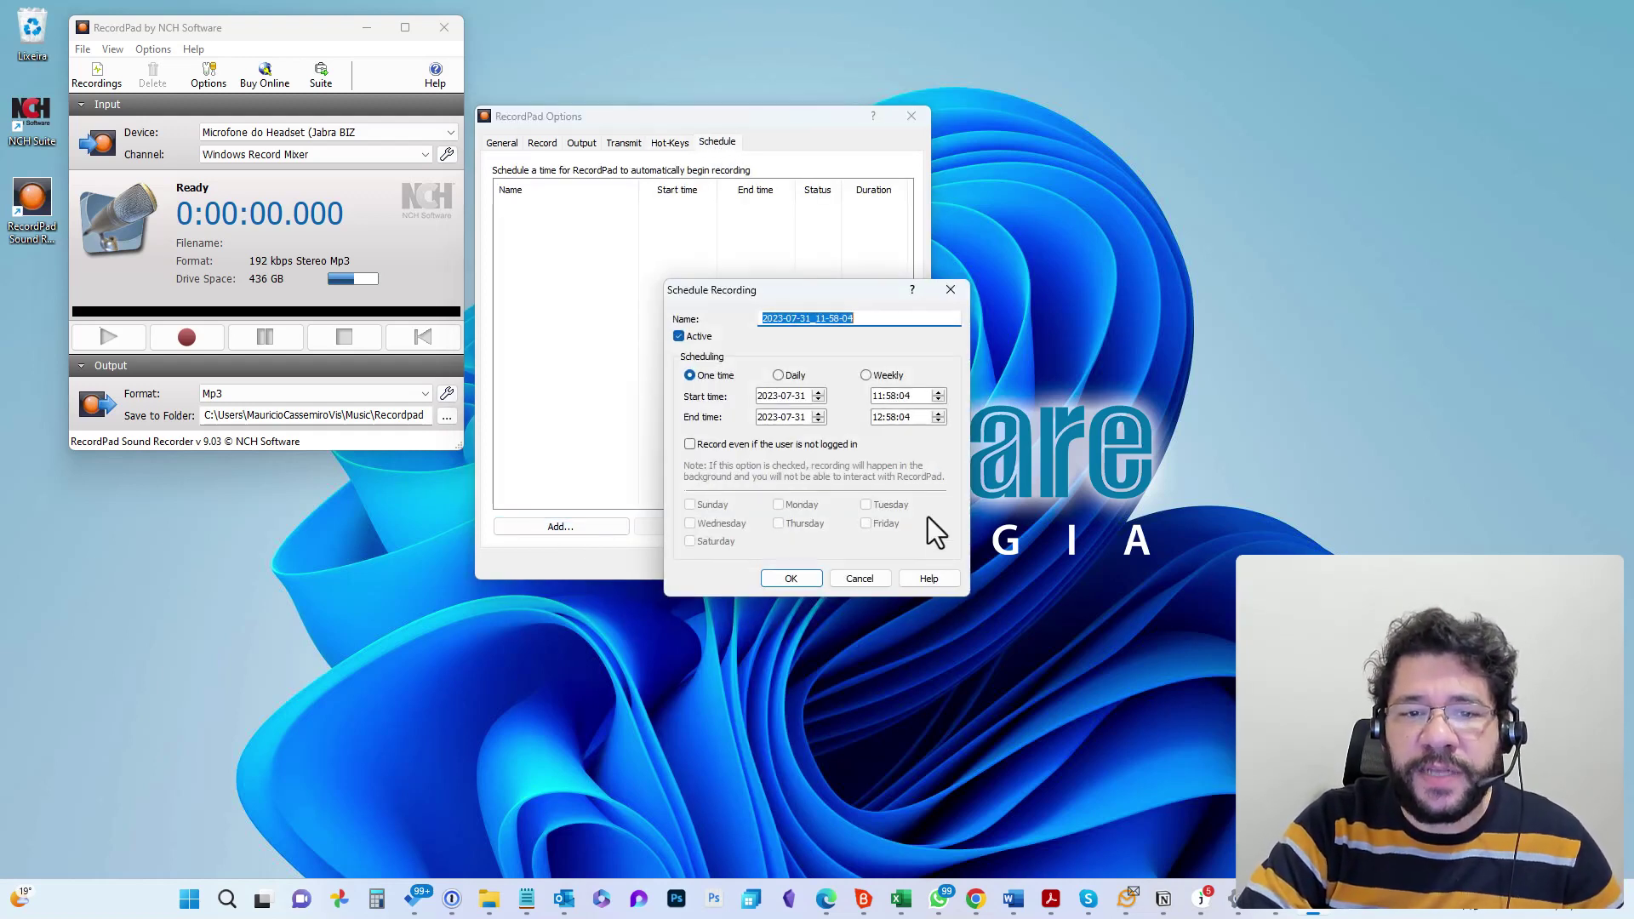
{"action": "left_click_drag", "start_coordinate": [823, 292], "coordinate": [852, 274]}
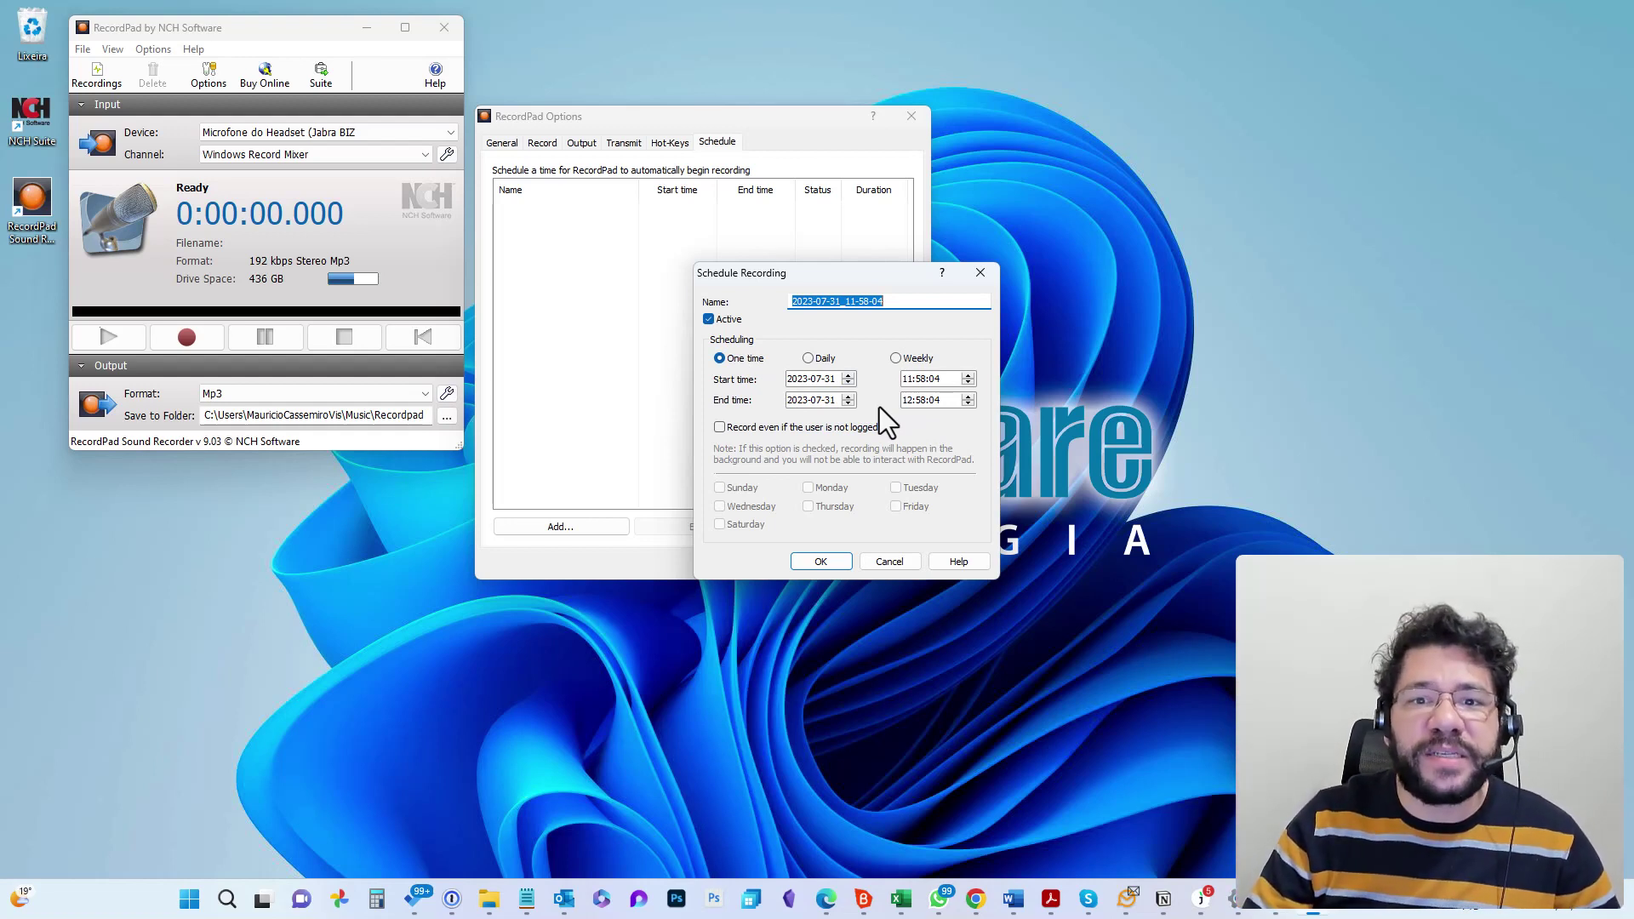
{"action": "left_click", "coordinate": [809, 359]}
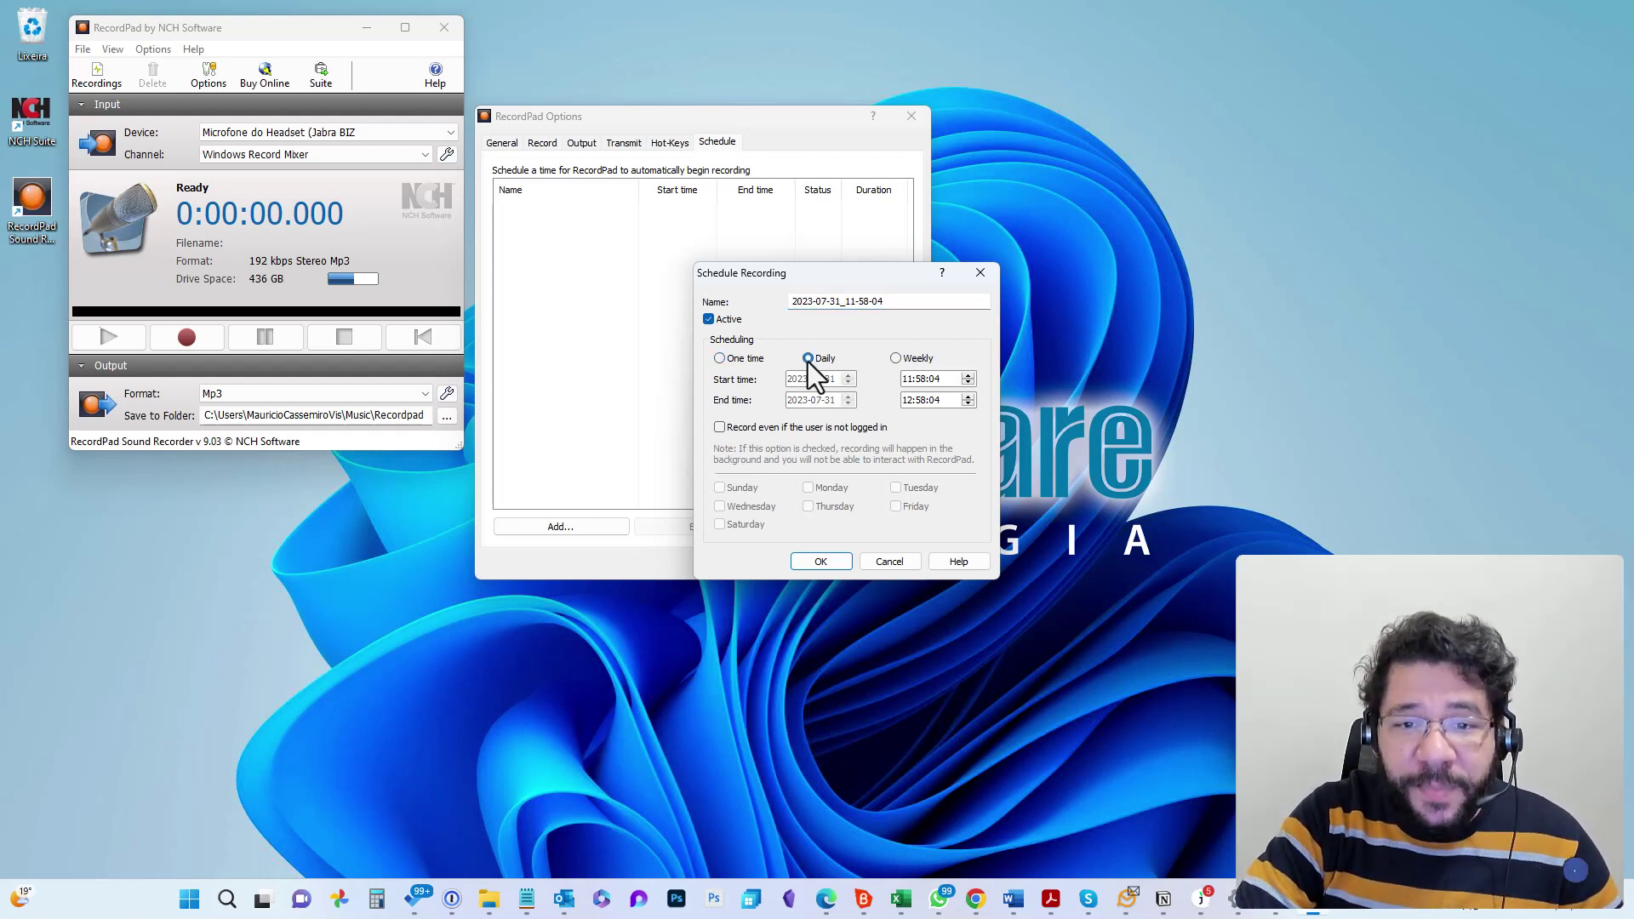
{"action": "left_click", "coordinate": [896, 358]}
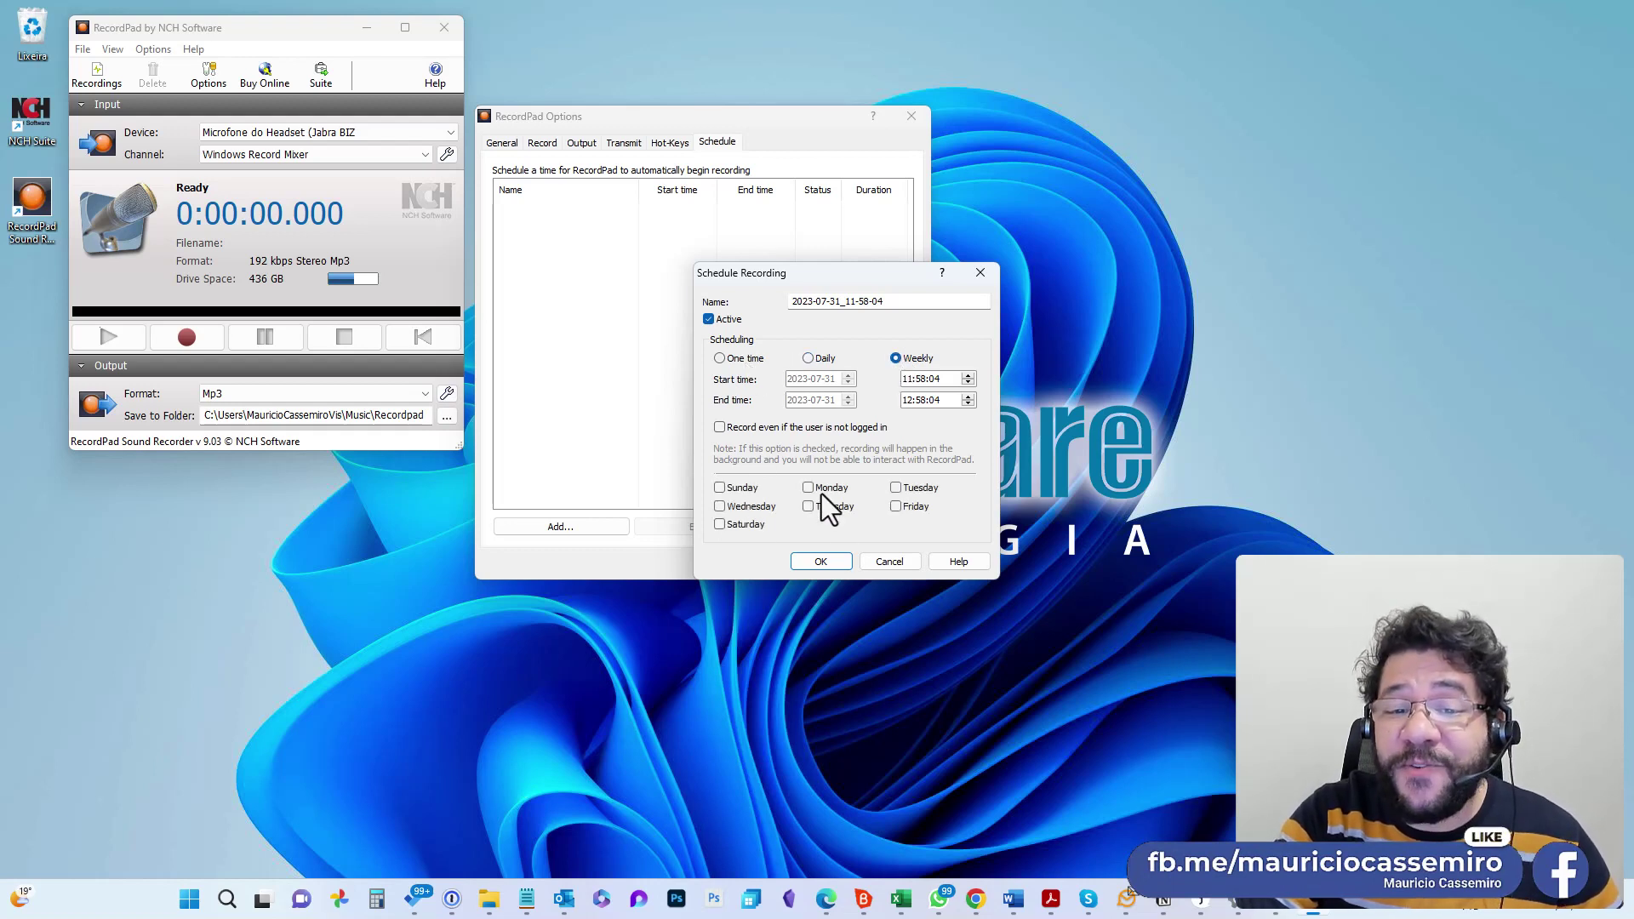
{"action": "left_click", "coordinate": [727, 358]}
{"action": "left_click", "coordinate": [835, 356]}
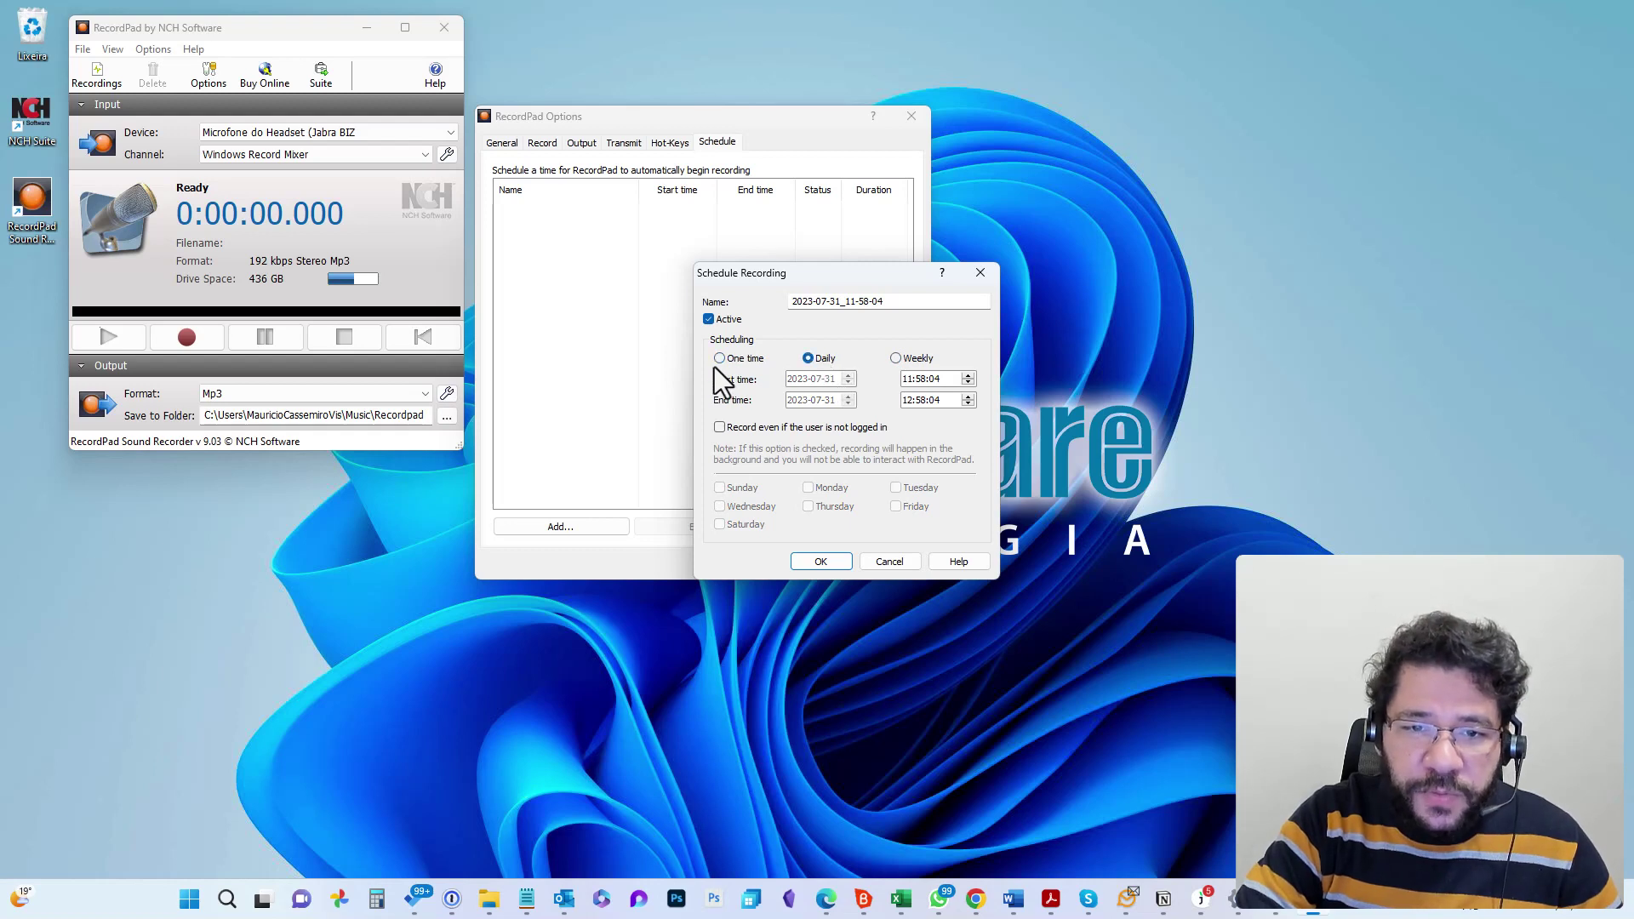
{"action": "left_click", "coordinate": [718, 363]}
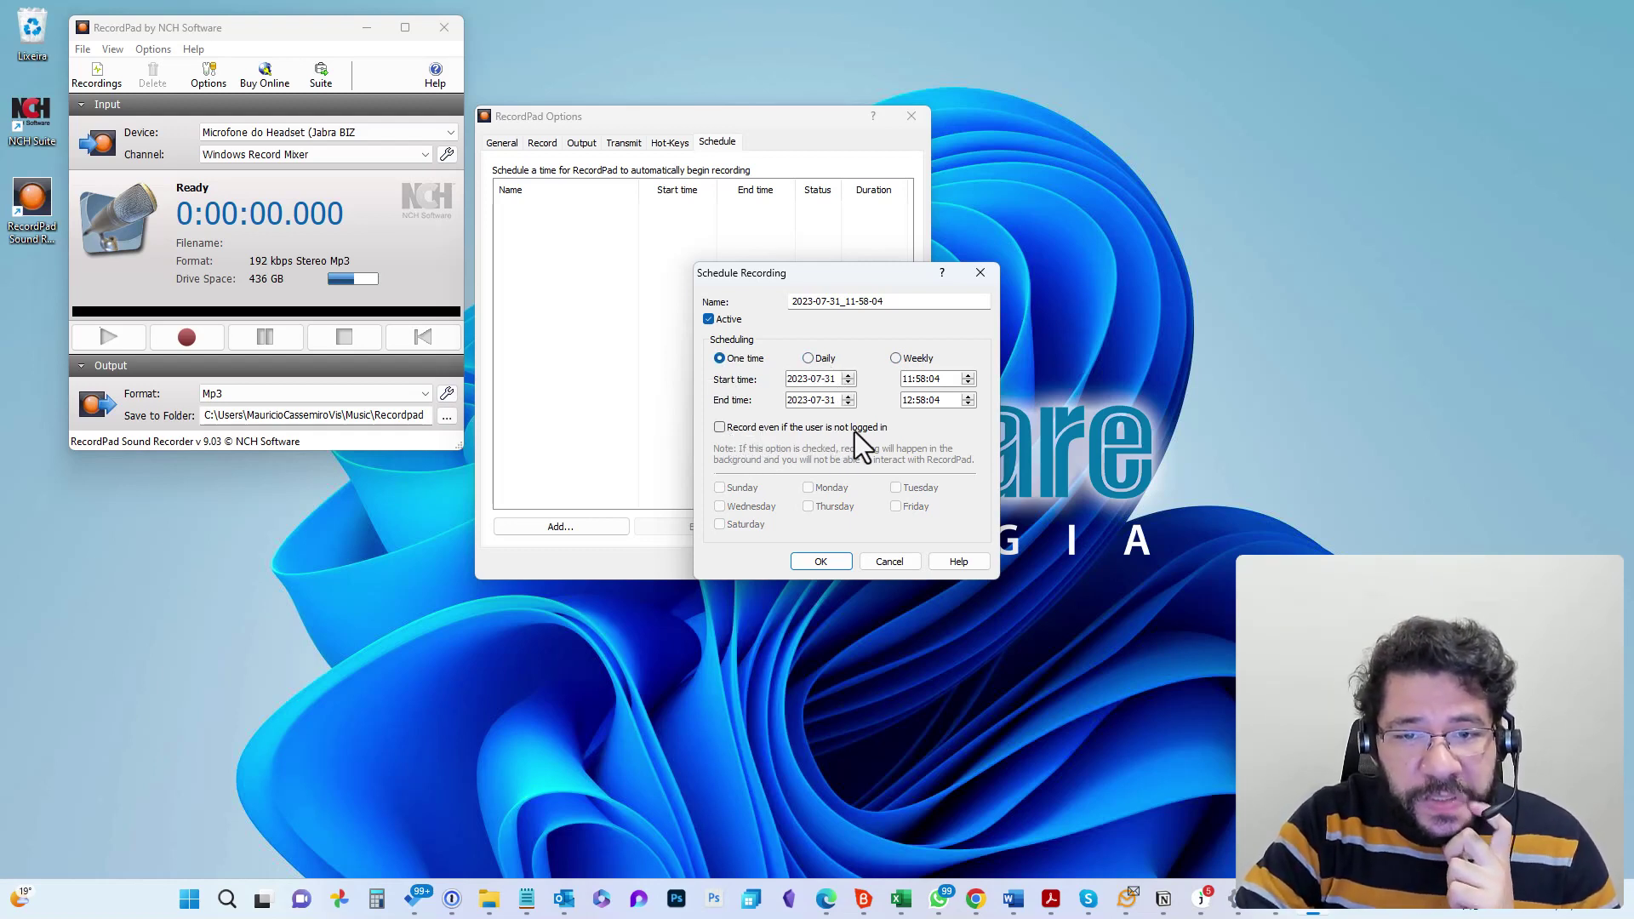
{"action": "left_click", "coordinate": [894, 562]}
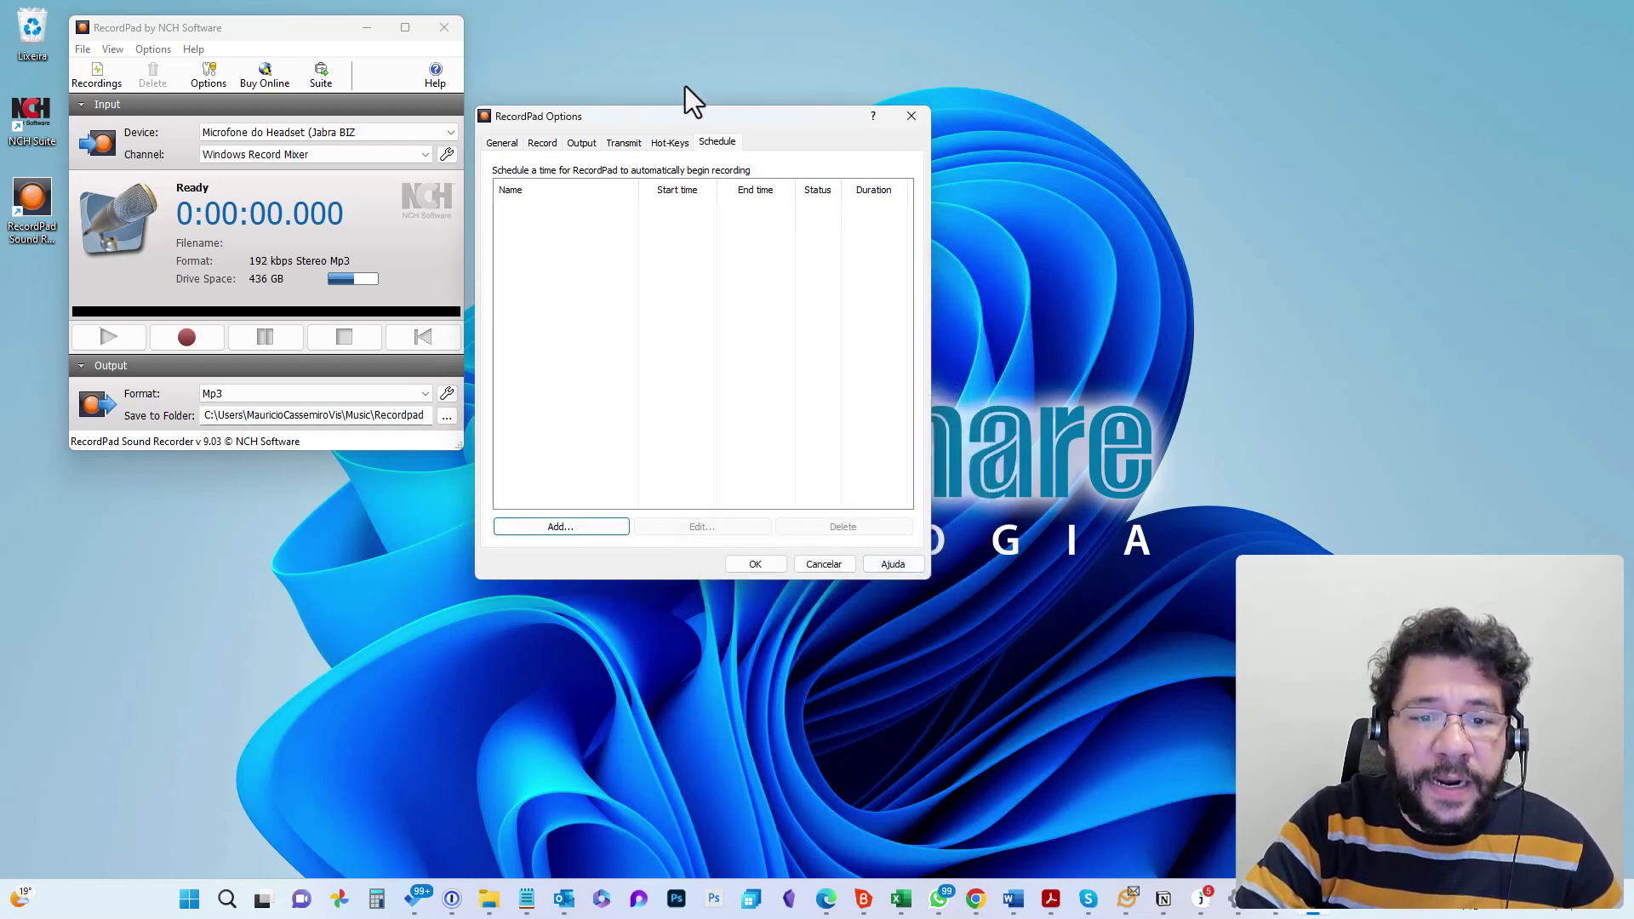
{"action": "left_click", "coordinate": [820, 563]}
Step: Move the recorder toward the middle of the desktop and record a test clip of about 15 seconds
{"action": "left_click_drag", "start_coordinate": [318, 32], "coordinate": [606, 139]}
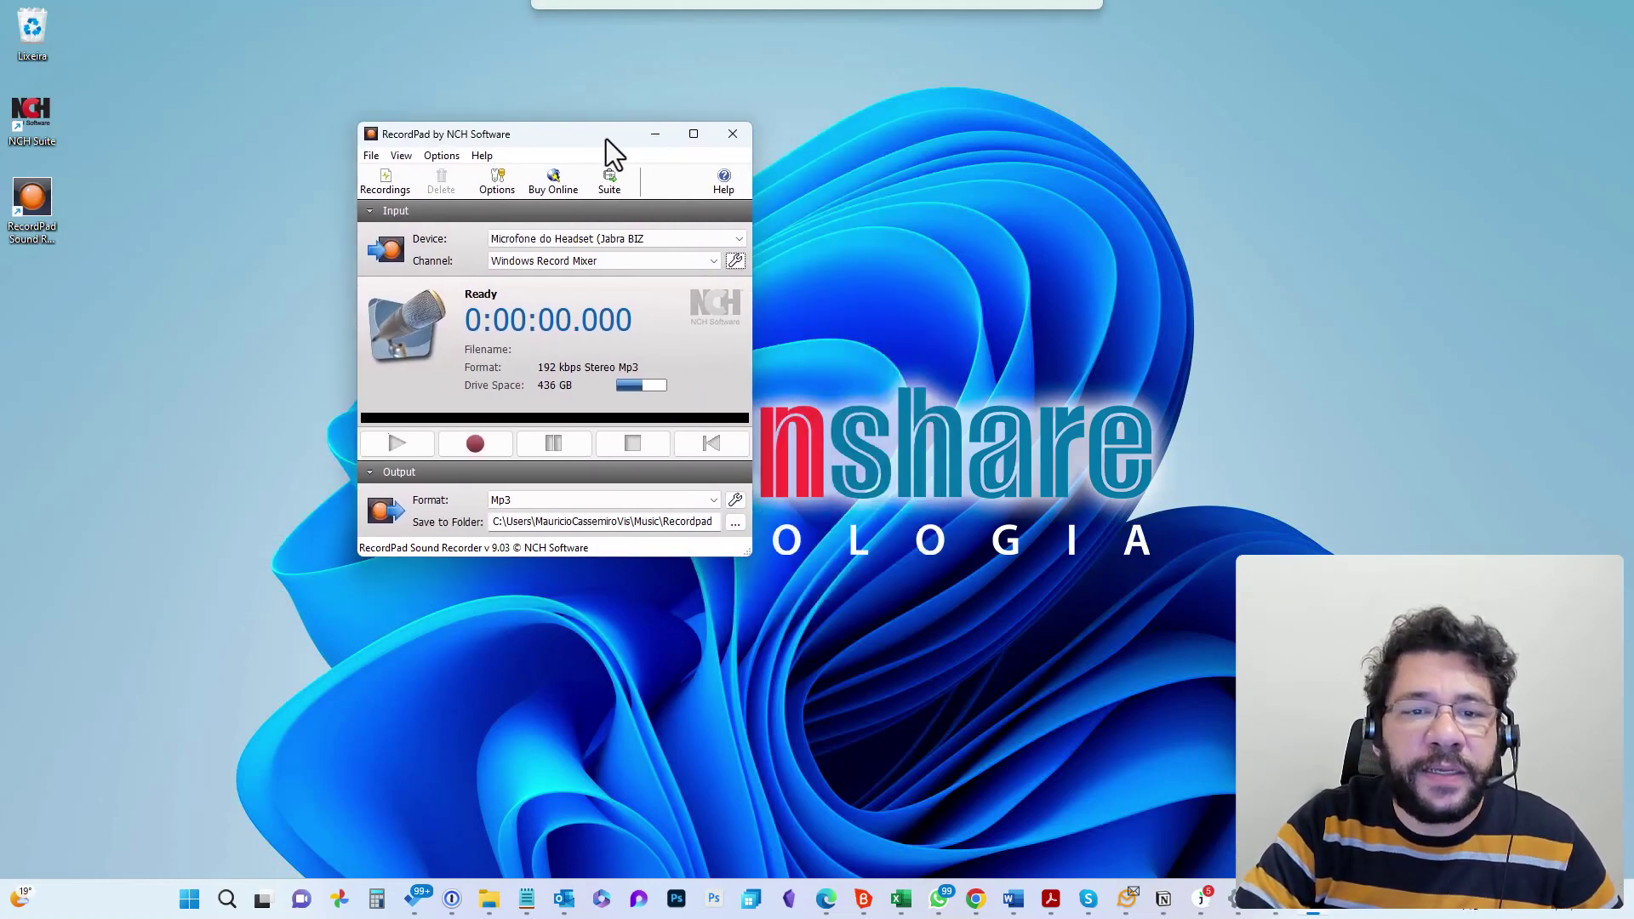
{"action": "left_click", "coordinate": [487, 451]}
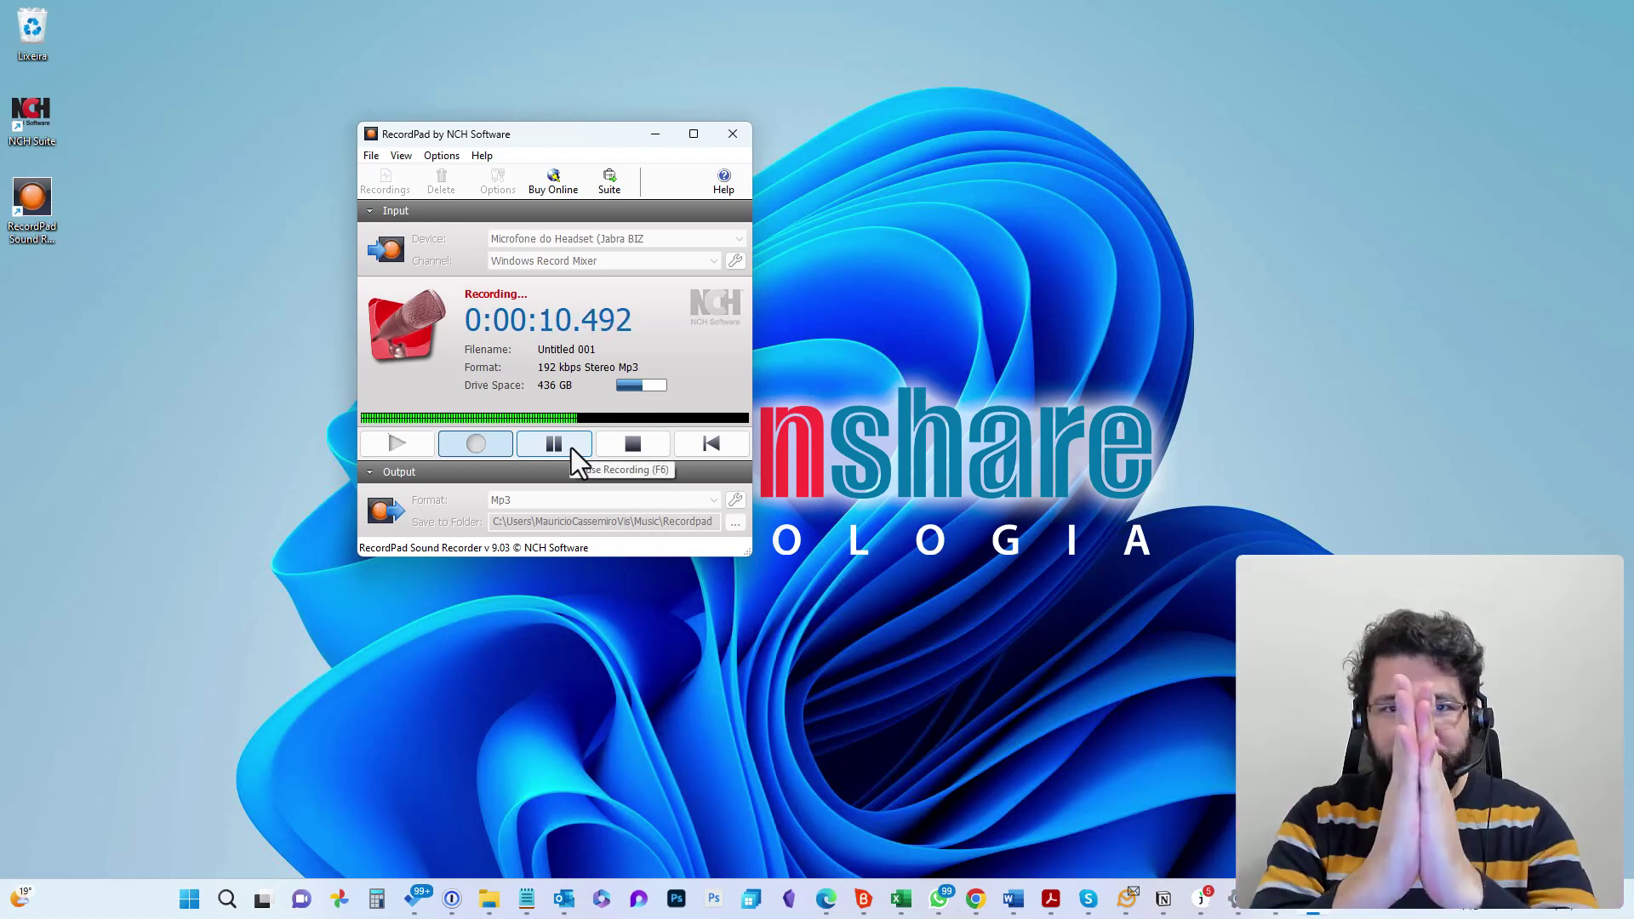
{"action": "left_click", "coordinate": [647, 446]}
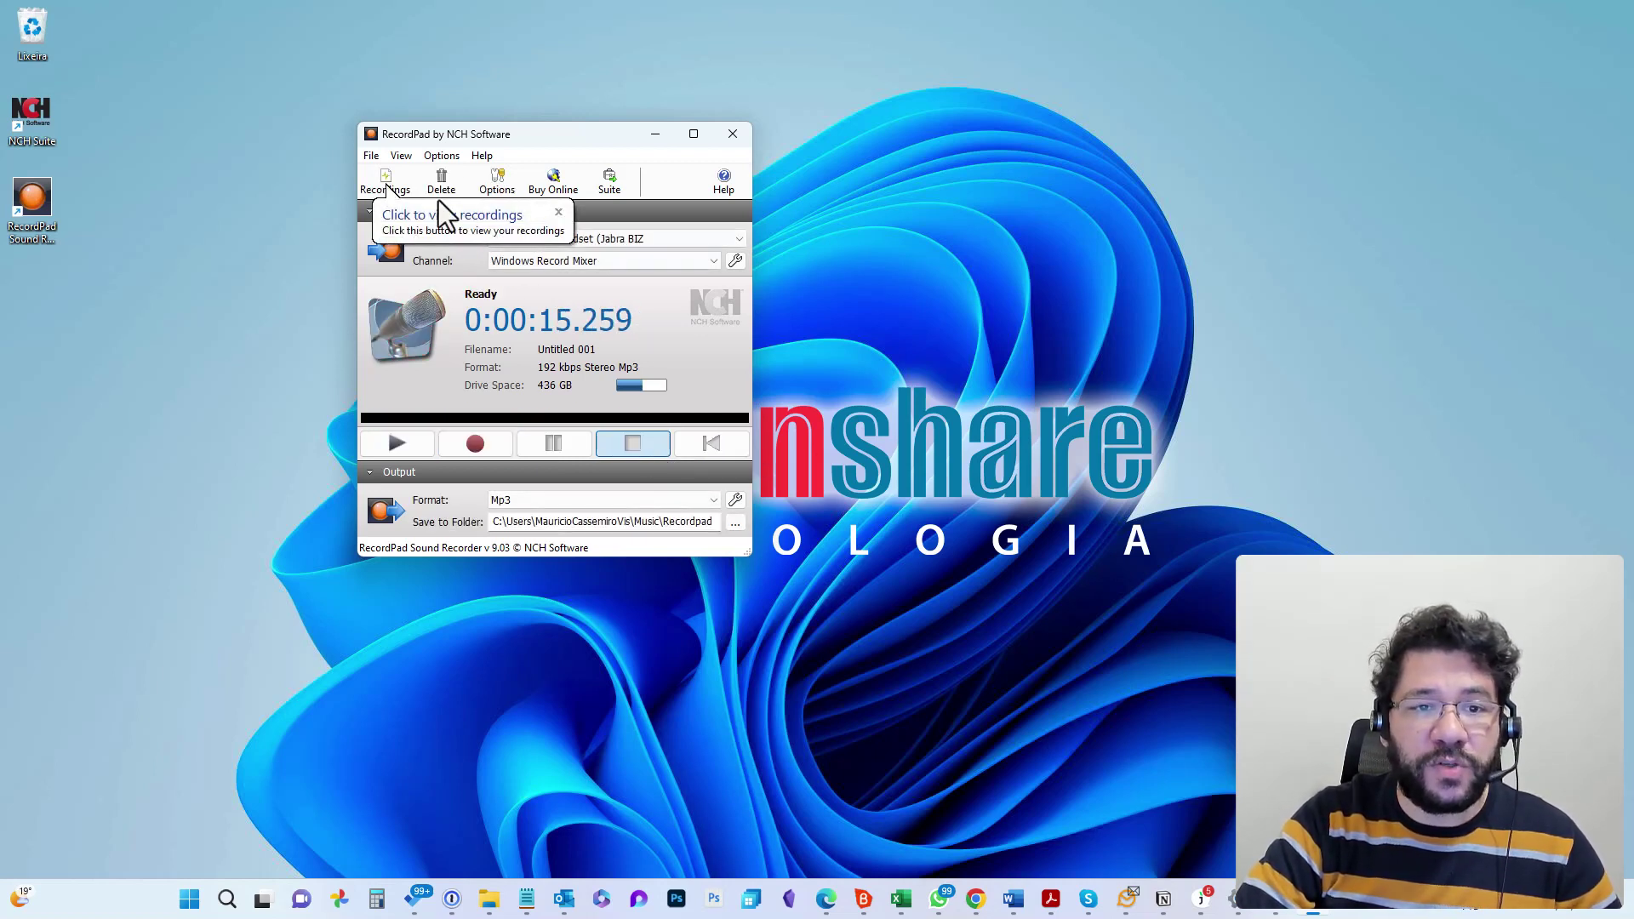
Step: Open the list of recordings, place its window beside the recorder, and review the commands available for Untitled 001
{"action": "left_click", "coordinate": [381, 180]}
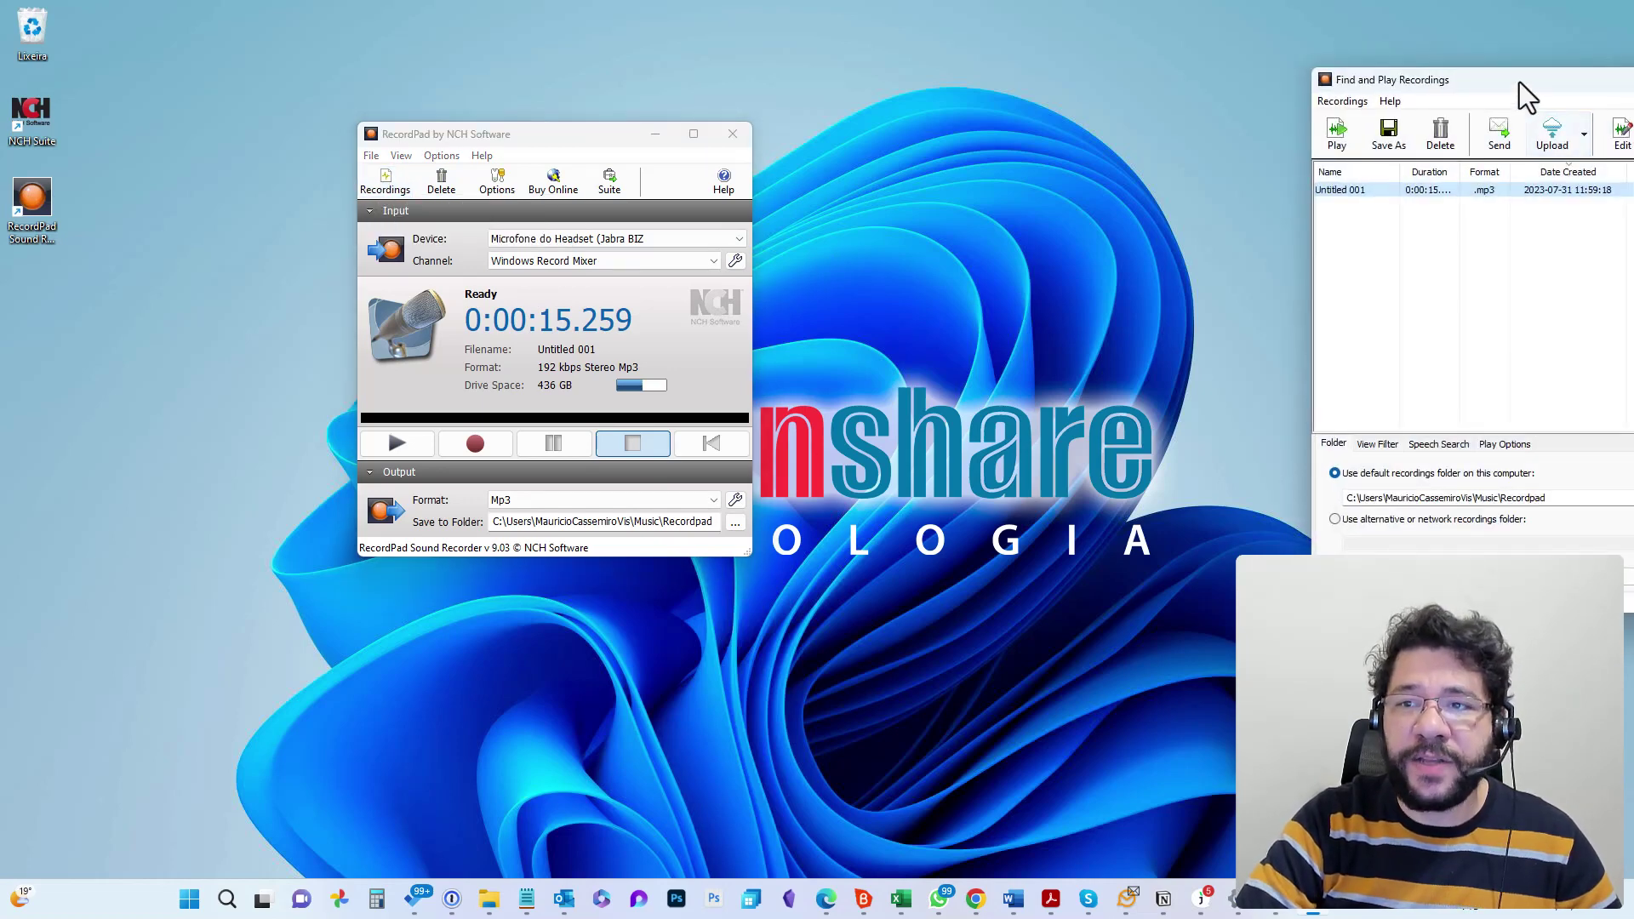
{"action": "left_click_drag", "start_coordinate": [1520, 82], "coordinate": [988, 99]}
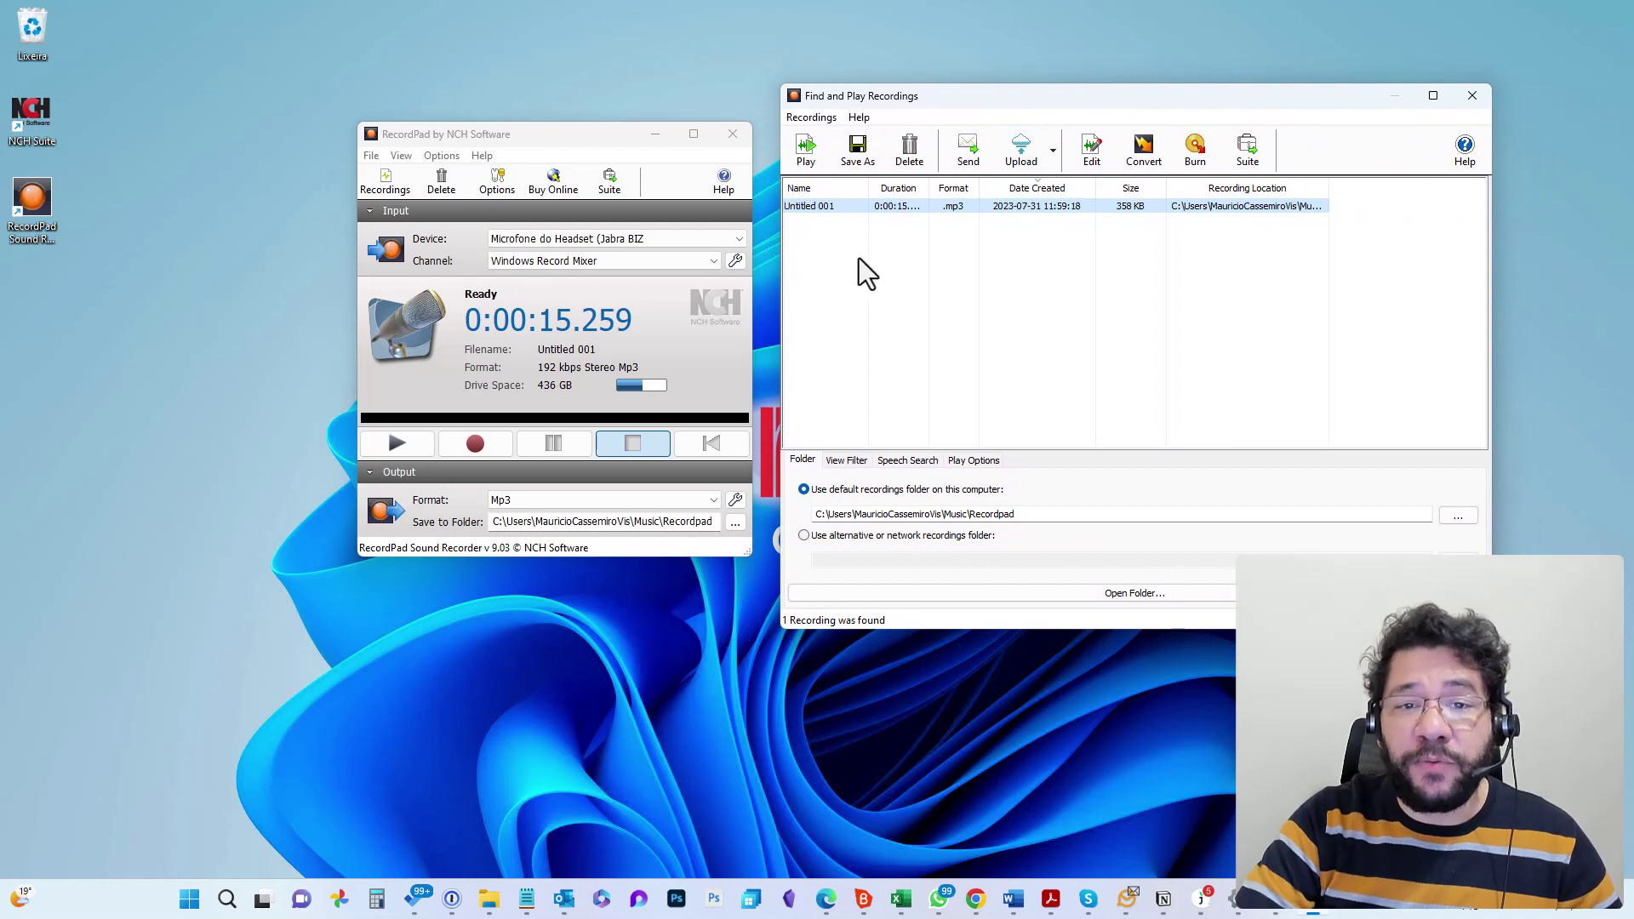
{"action": "right_click", "coordinate": [824, 210]}
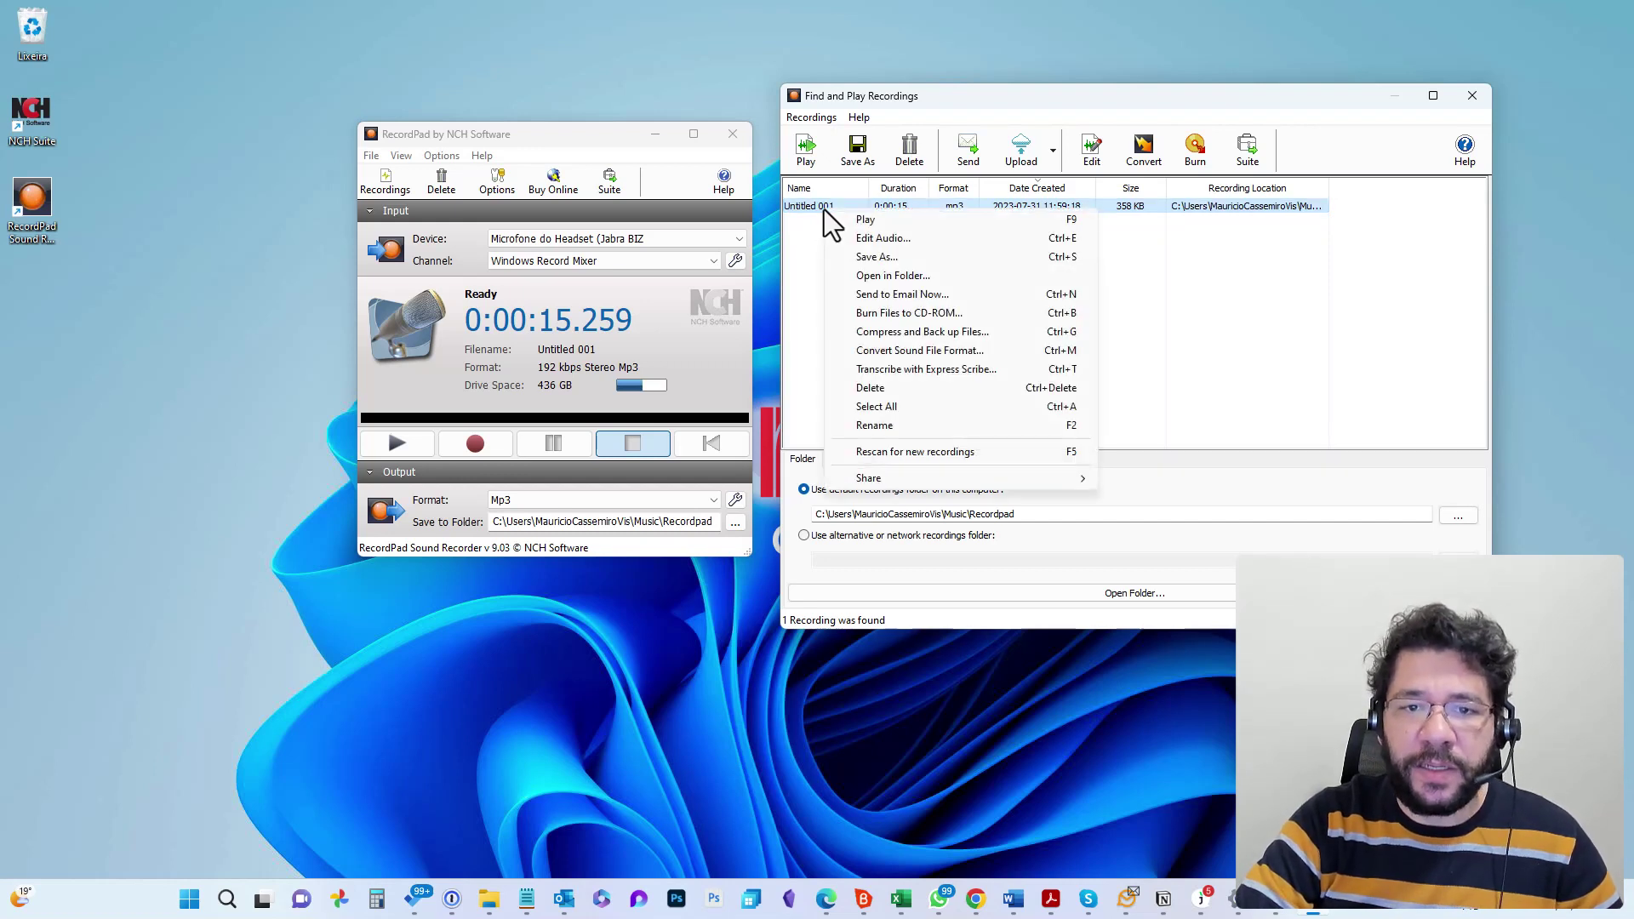
{"action": "left_click", "coordinate": [943, 90]}
{"action": "left_click_drag", "start_coordinate": [943, 94], "coordinate": [928, 75]}
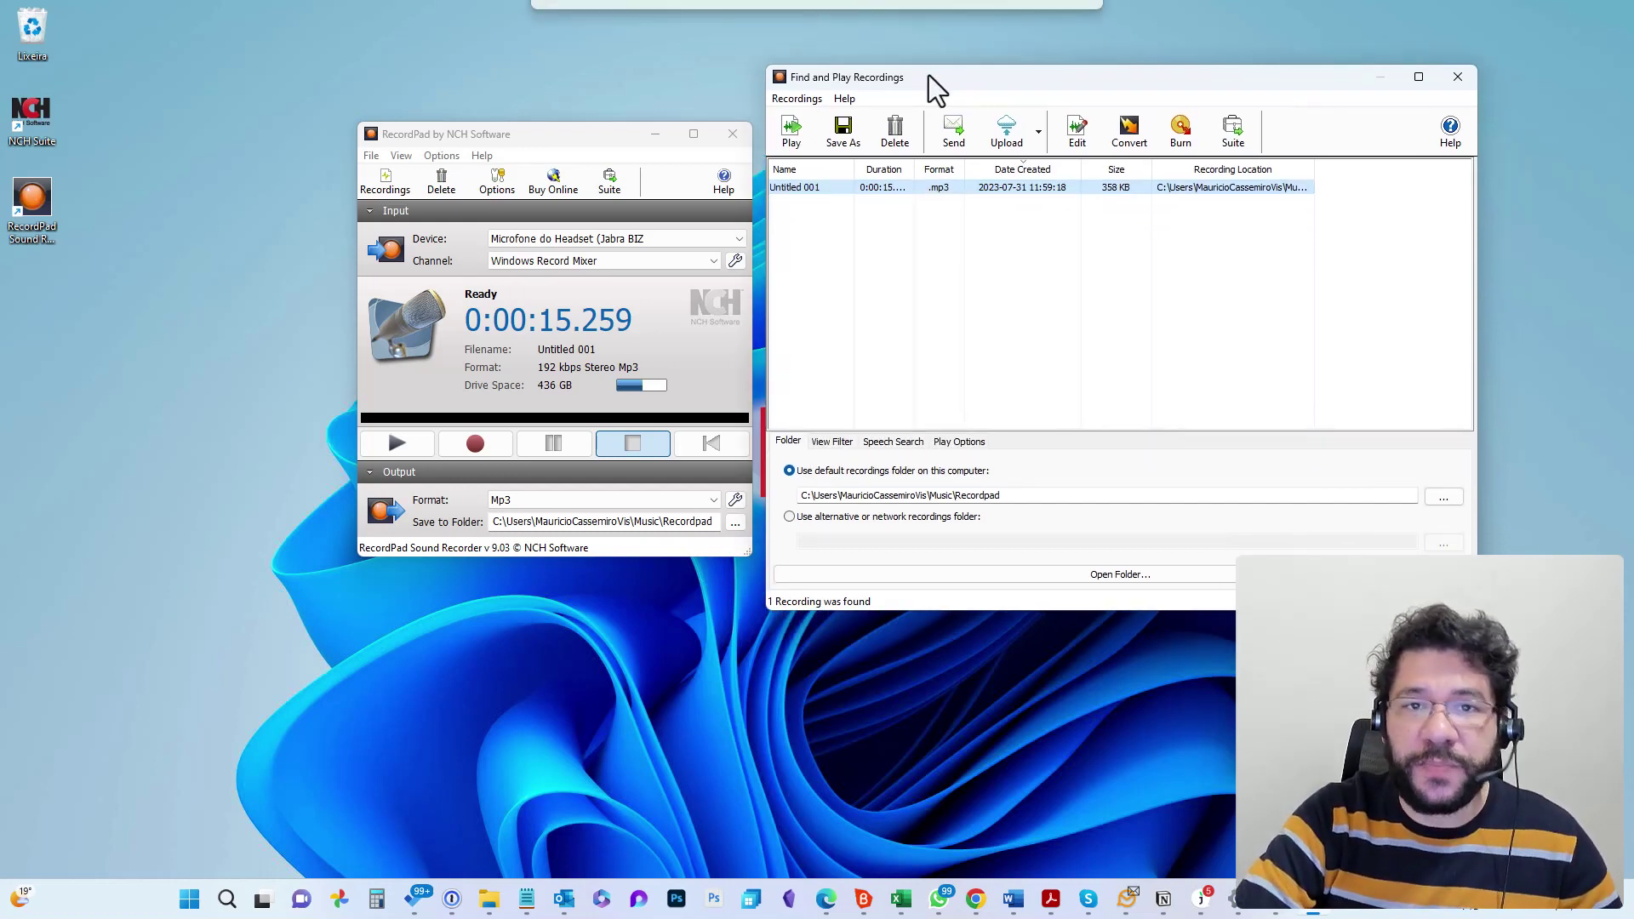
Step: Check the Untitled 001.mp3 file in the Recordpad folder in File Explorer, and close the folder window
{"action": "left_click", "coordinate": [489, 900]}
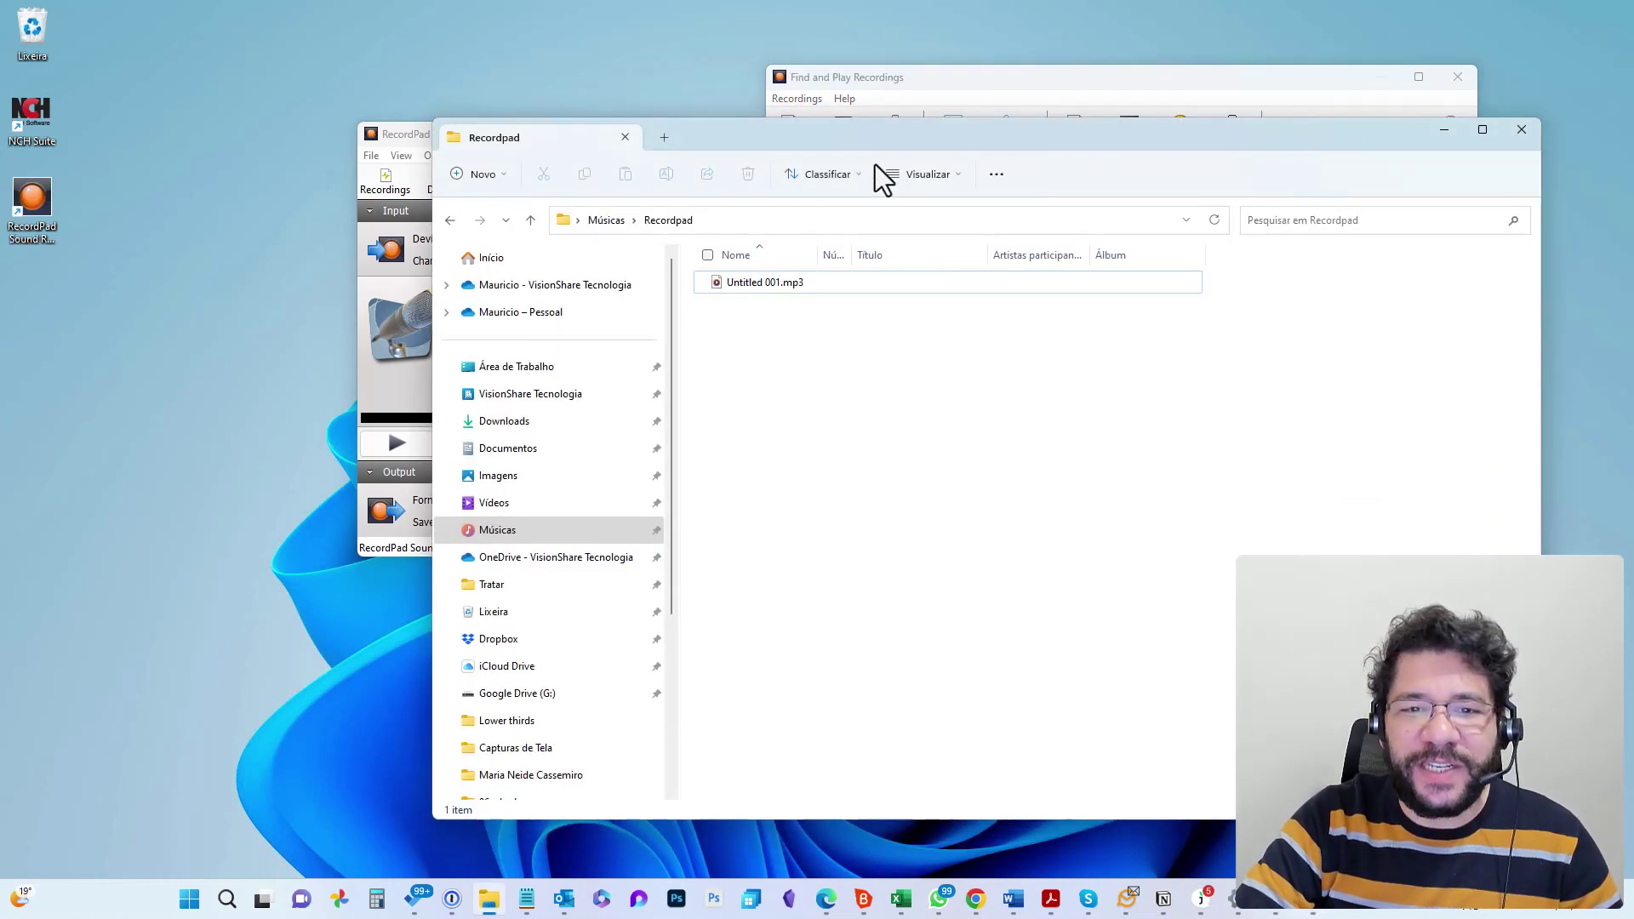
{"action": "left_click", "coordinate": [734, 339]}
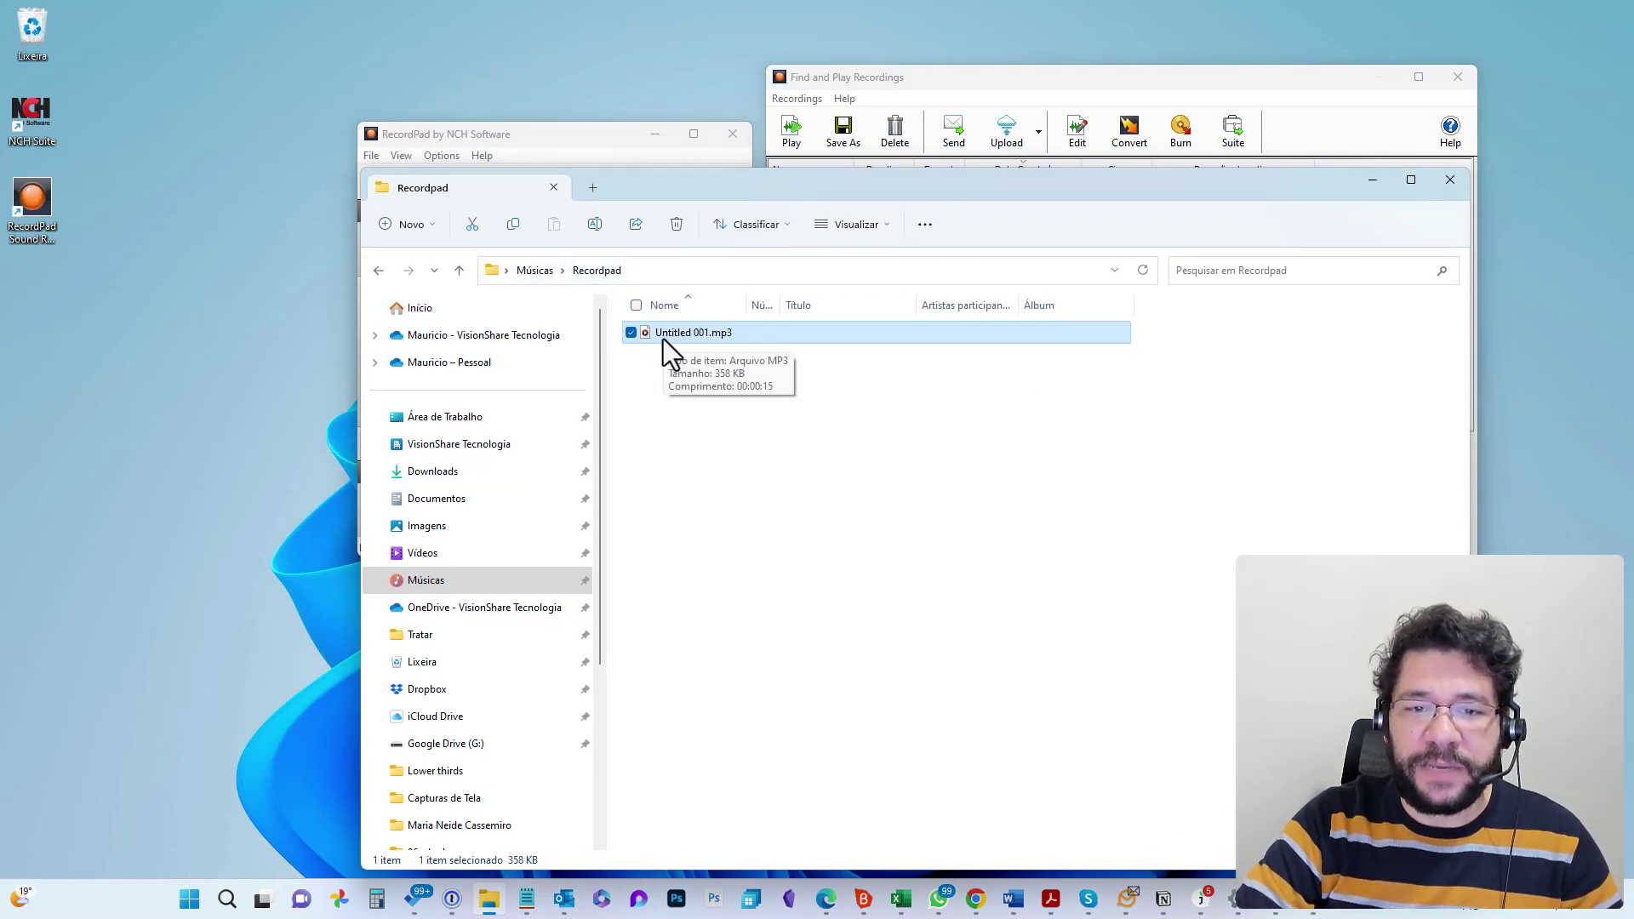
{"action": "left_click_drag", "start_coordinate": [1371, 182], "coordinate": [1071, 186]}
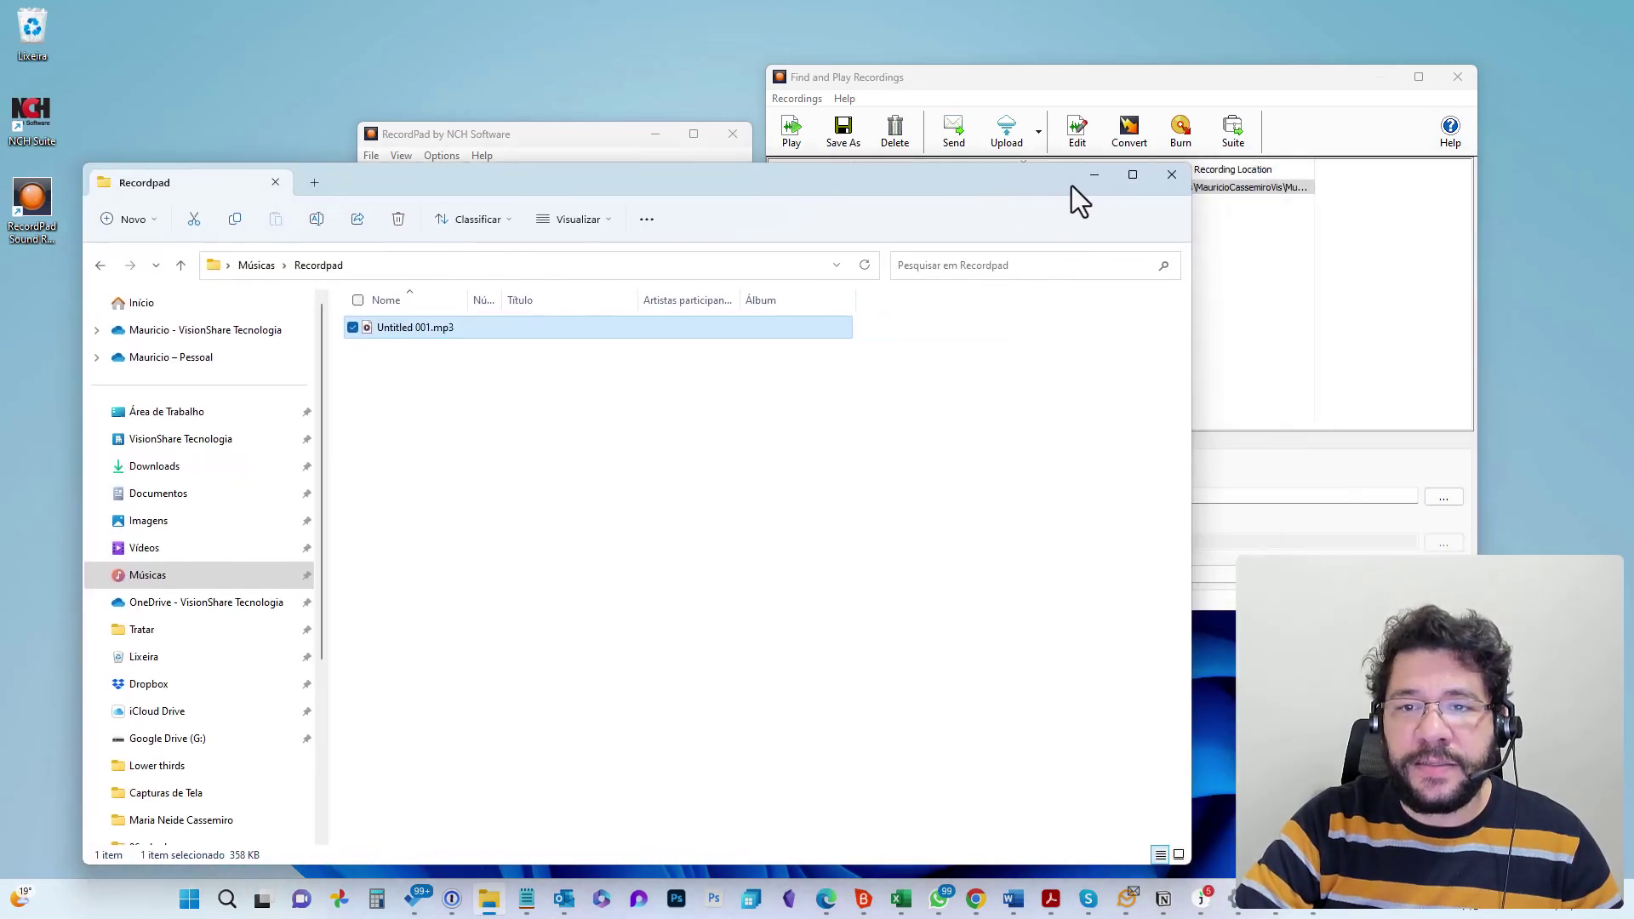
{"action": "left_click", "coordinate": [917, 86]}
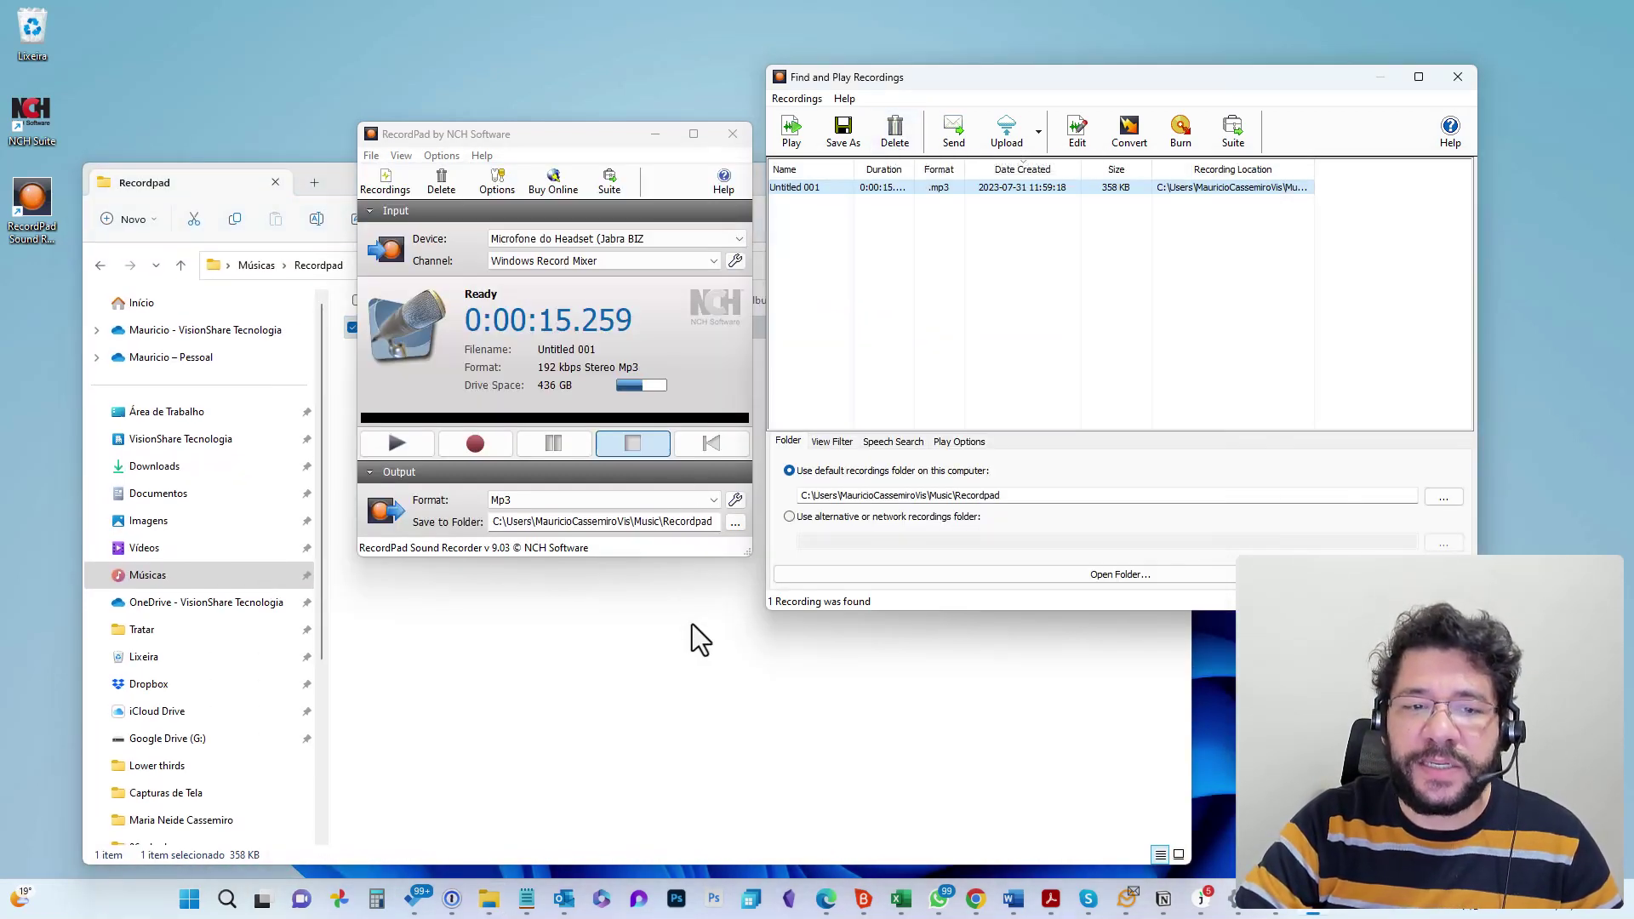
{"action": "left_click", "coordinate": [325, 177]}
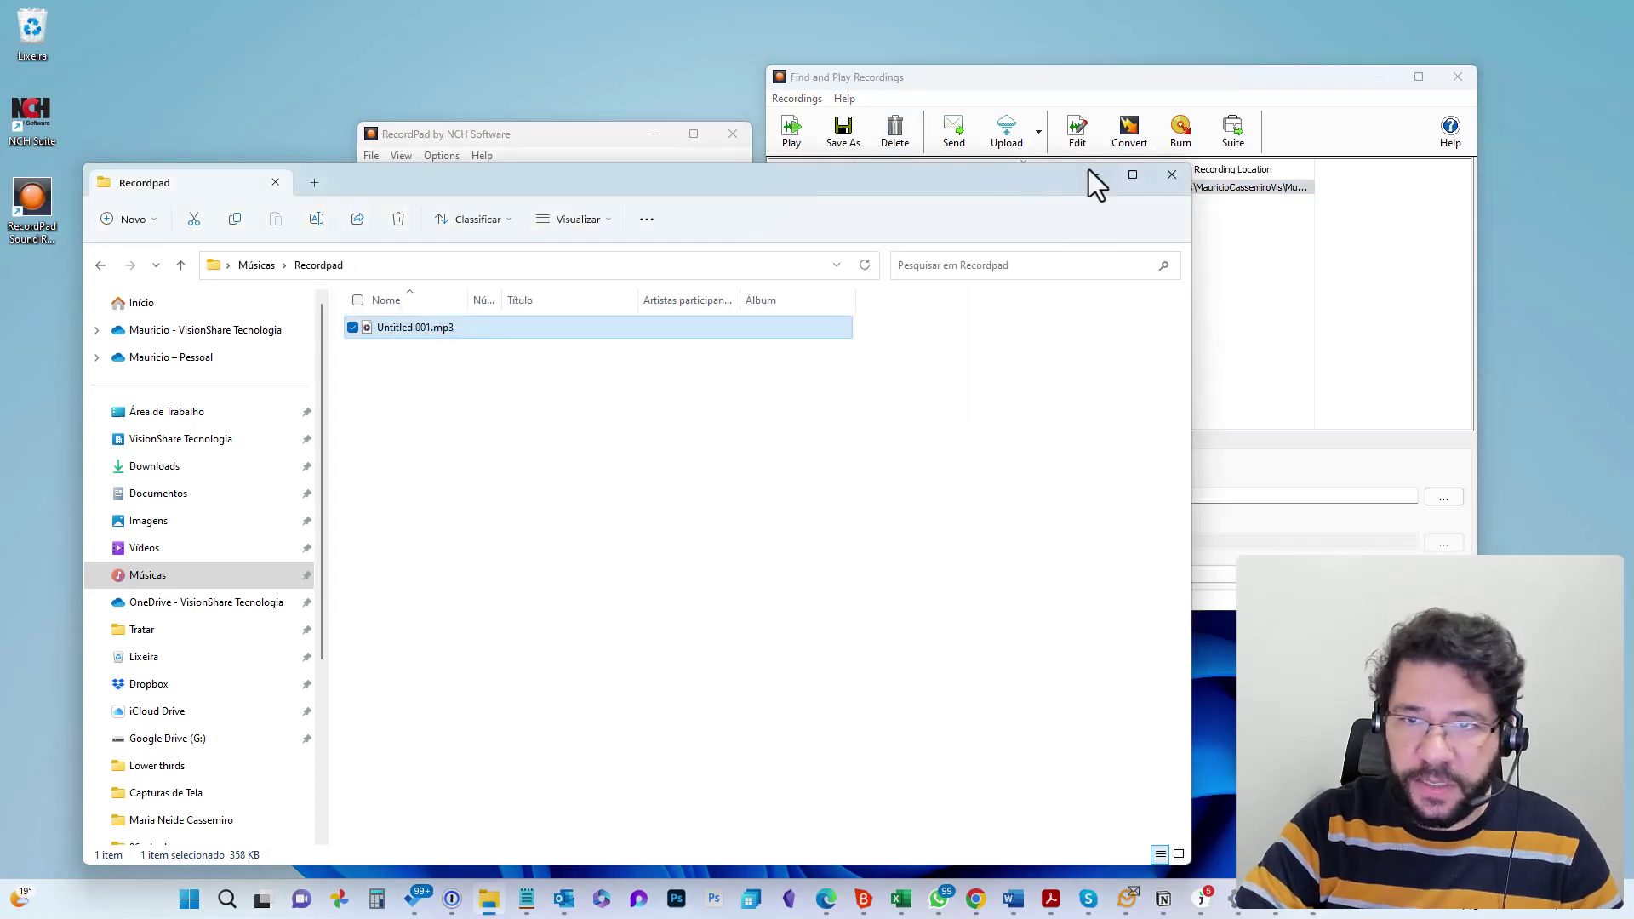
{"action": "left_click", "coordinate": [1172, 174]}
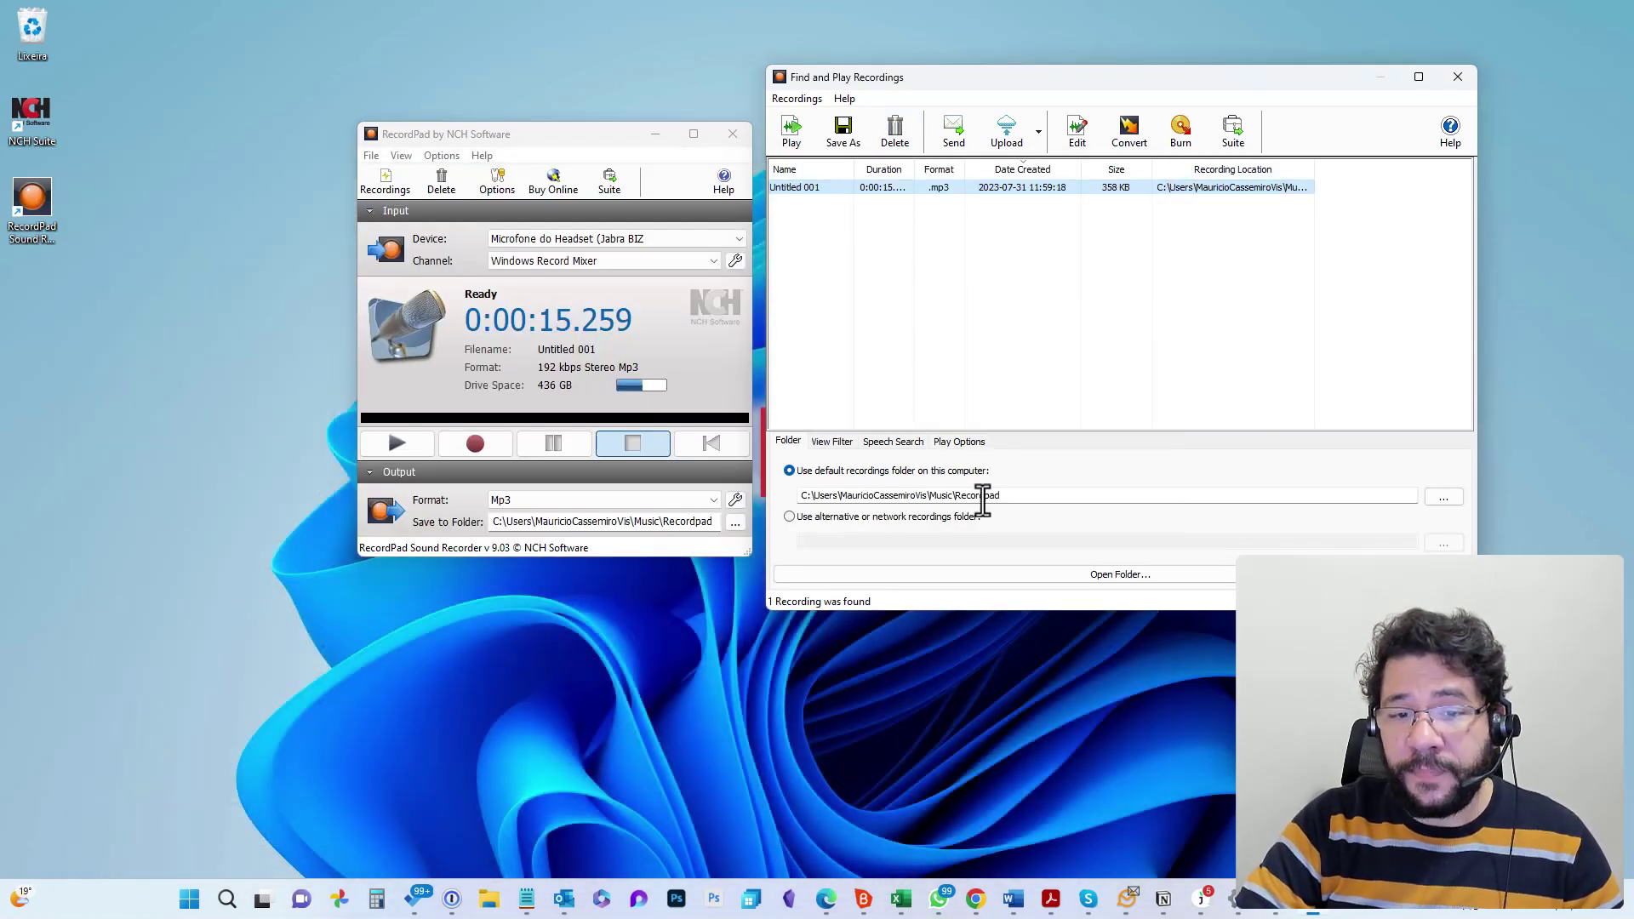
Step: Review the View Filter, Speech Search and Play Options settings of the recordings list, and return to the Folder settings
{"action": "left_click", "coordinate": [833, 443]}
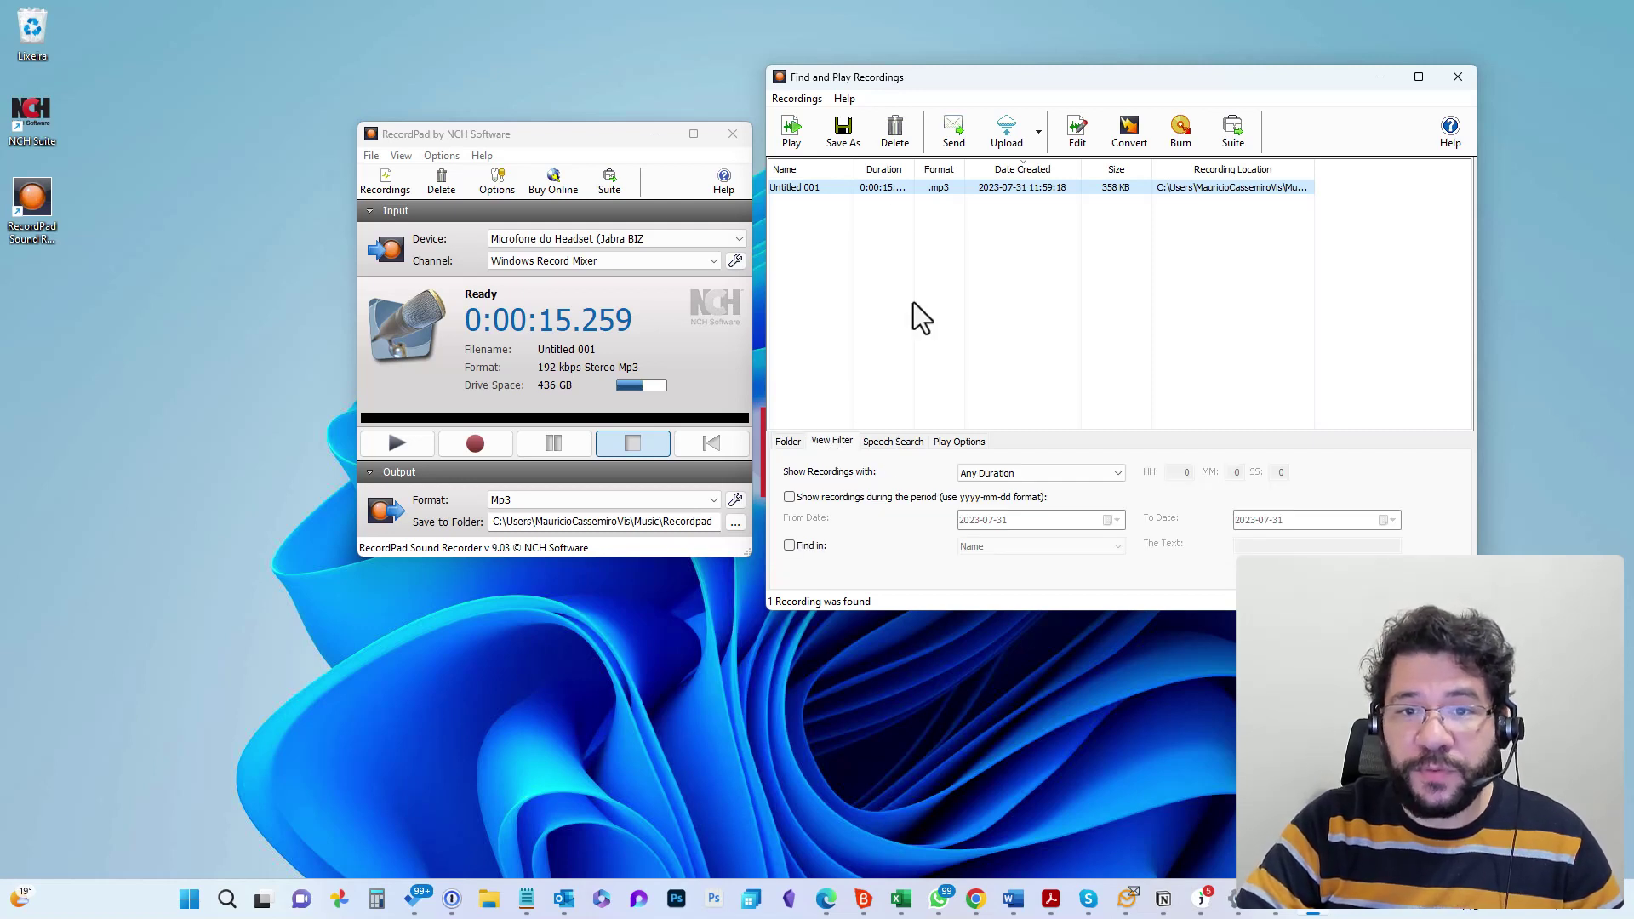
{"action": "left_click", "coordinate": [890, 442]}
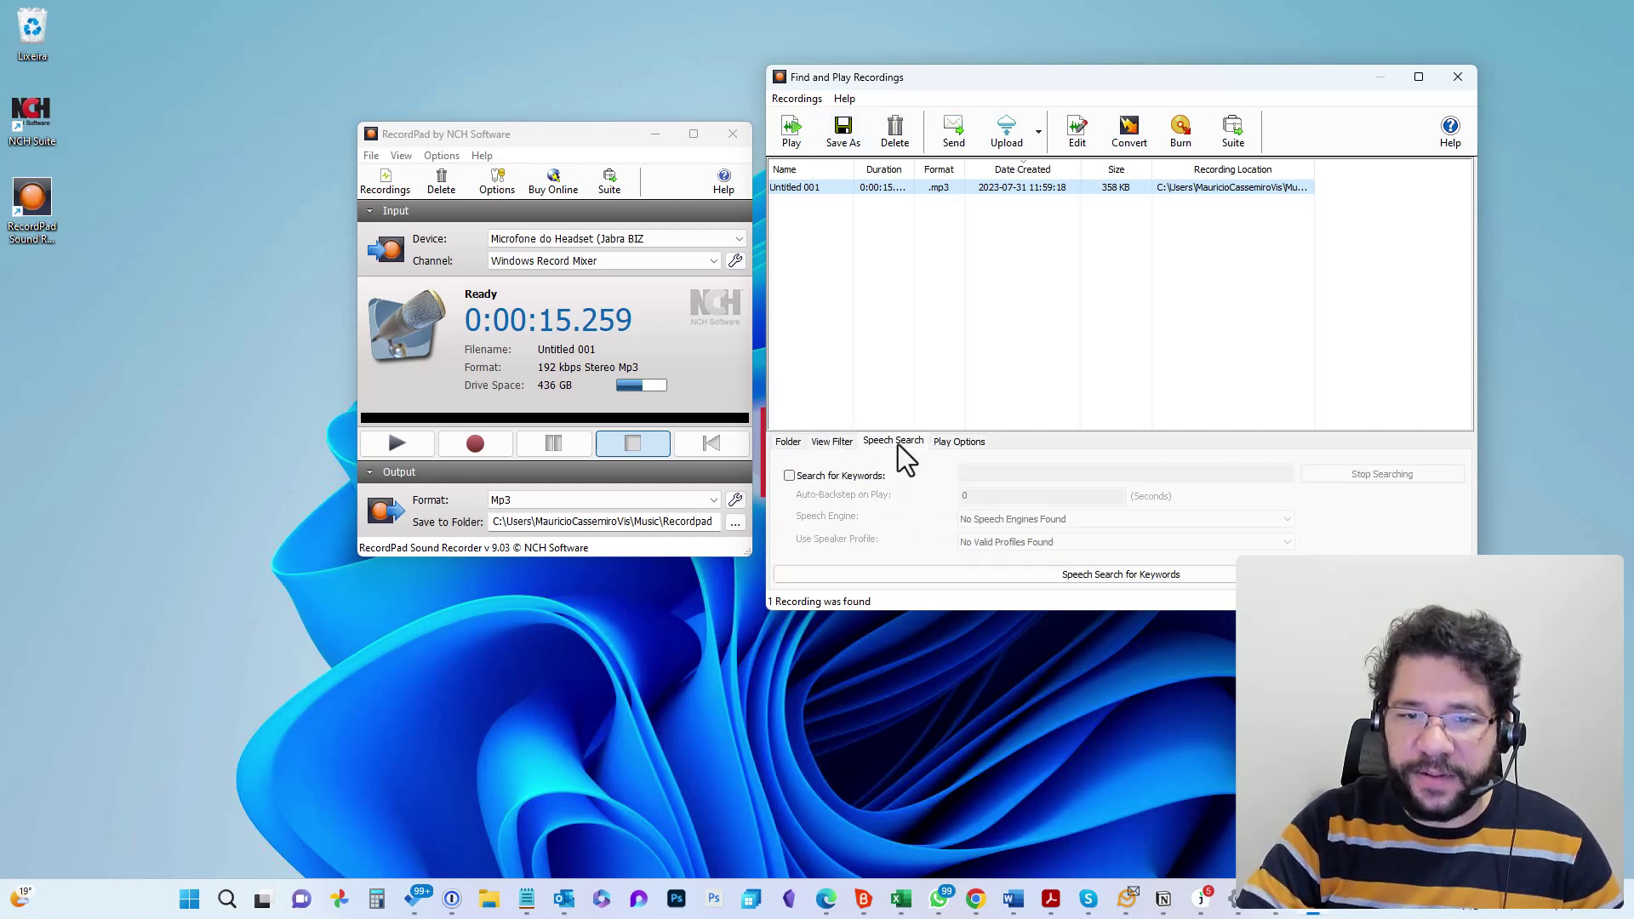
{"action": "left_click", "coordinate": [952, 442]}
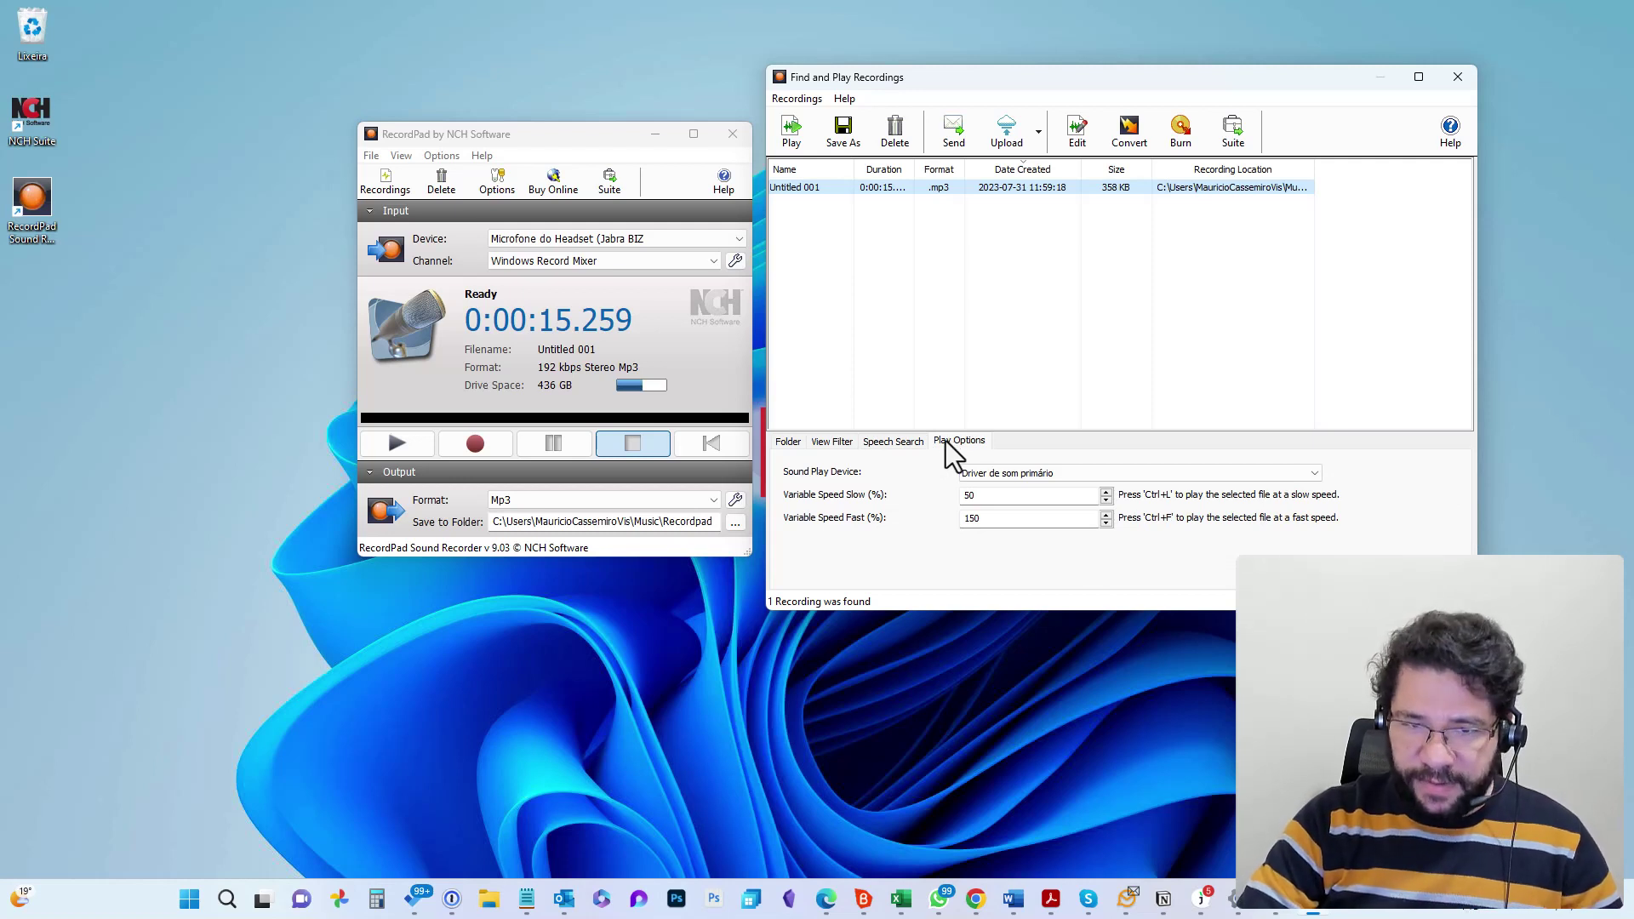
{"action": "left_click", "coordinate": [790, 443]}
{"action": "left_click", "coordinate": [959, 442]}
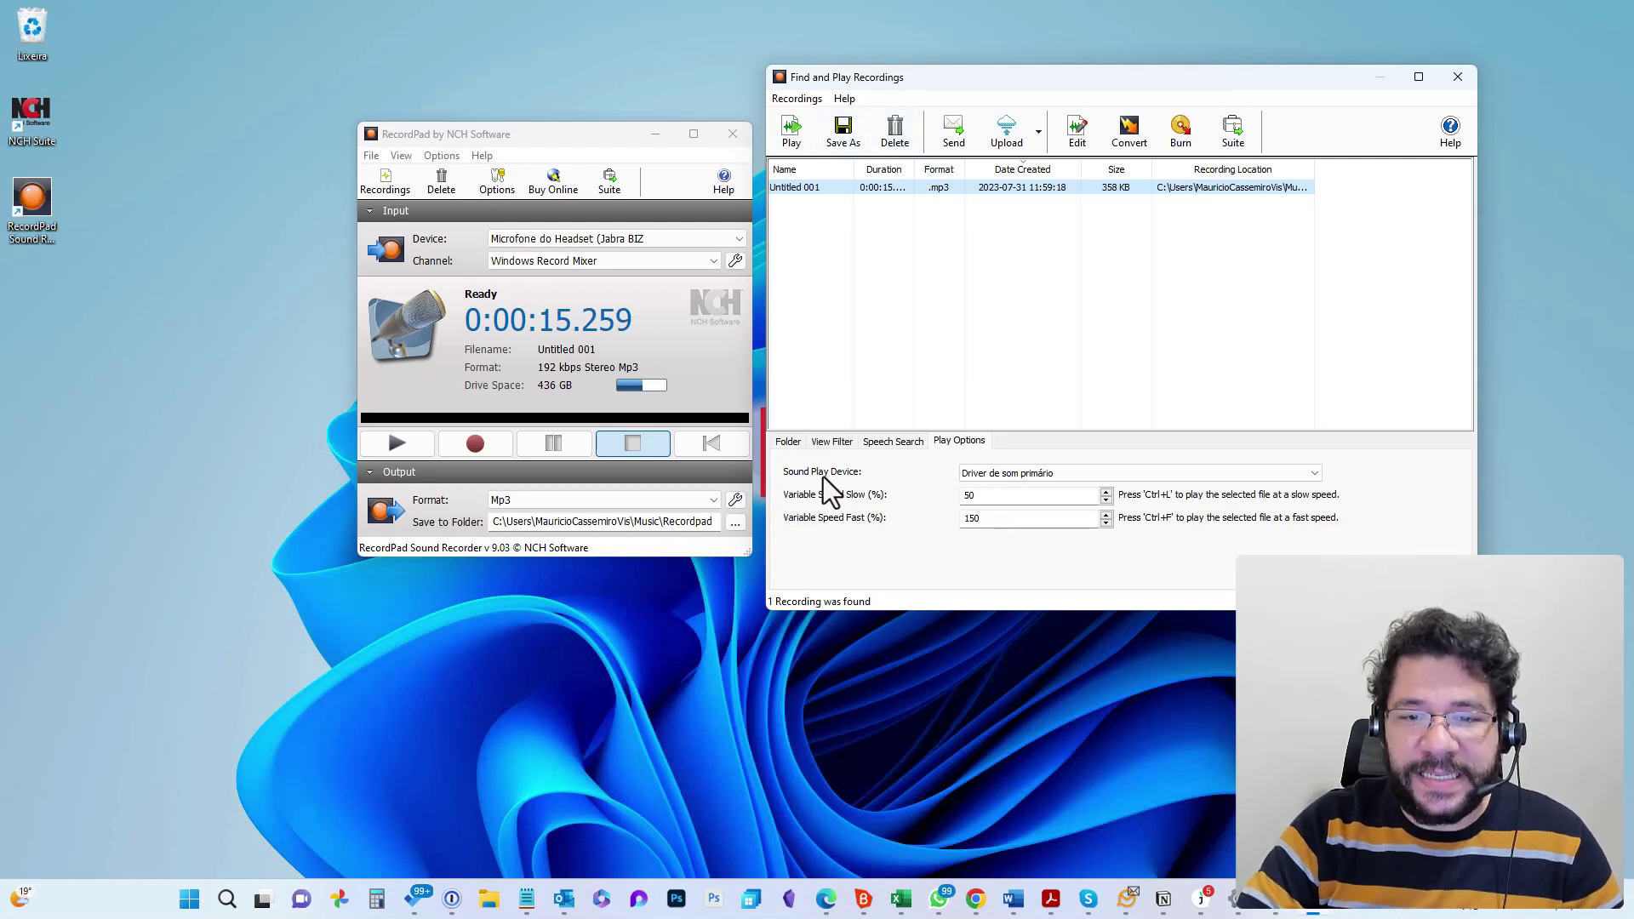
{"action": "left_click", "coordinate": [792, 442]}
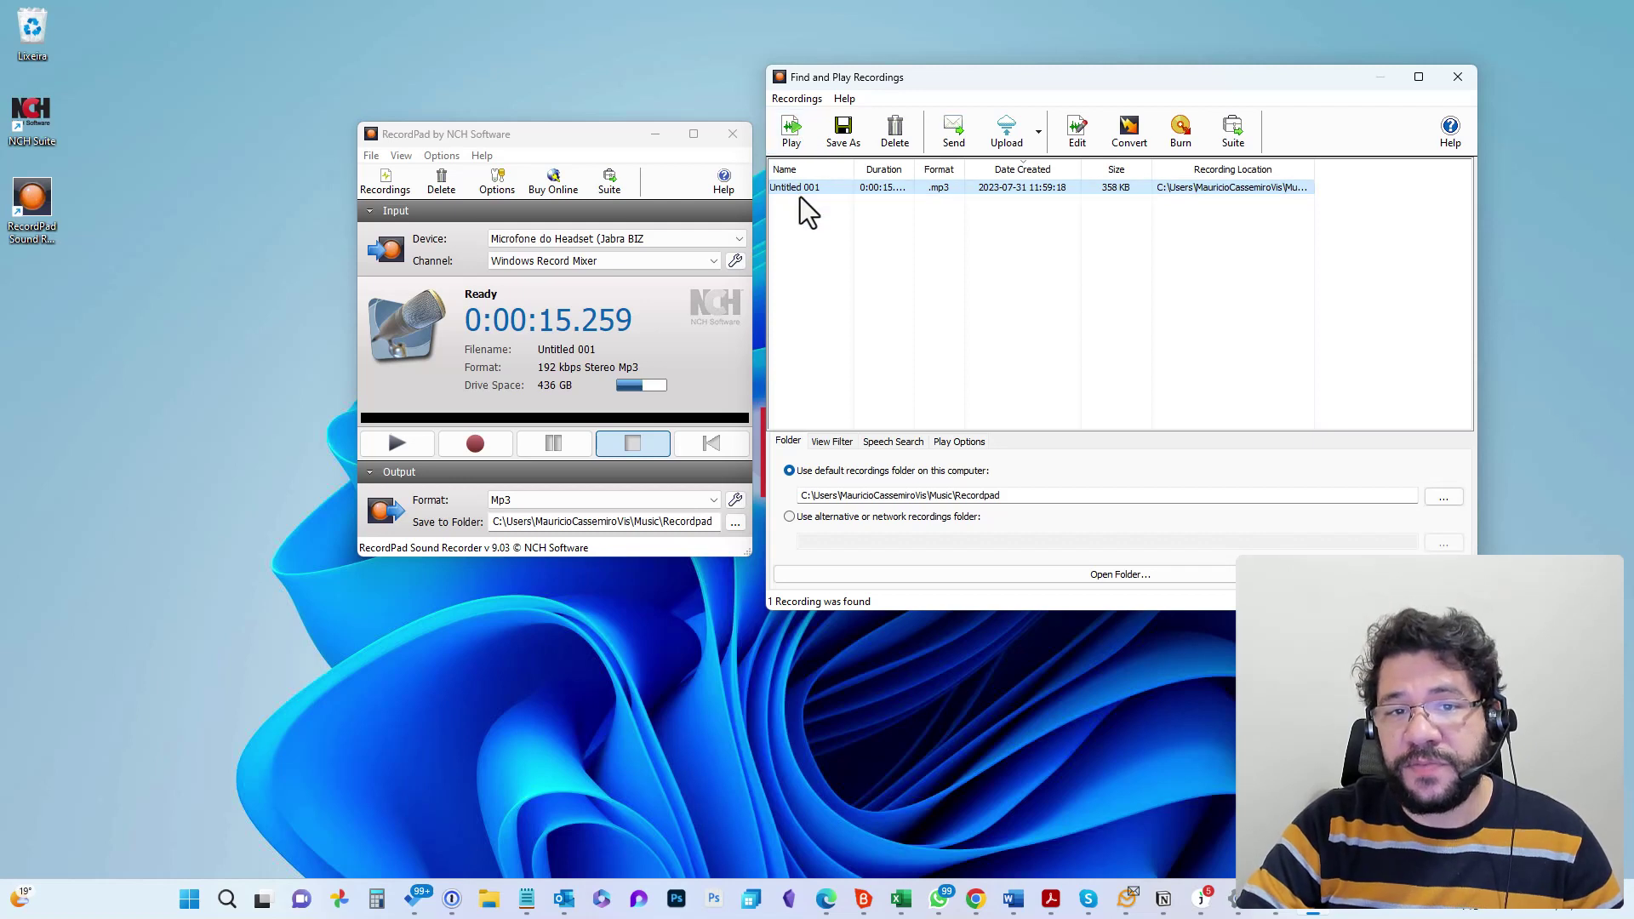
Step: Play and pause the Untitled 001 recording, view the available playback devices, and close the player
{"action": "left_click", "coordinate": [863, 247]}
{"action": "left_click", "coordinate": [821, 187]}
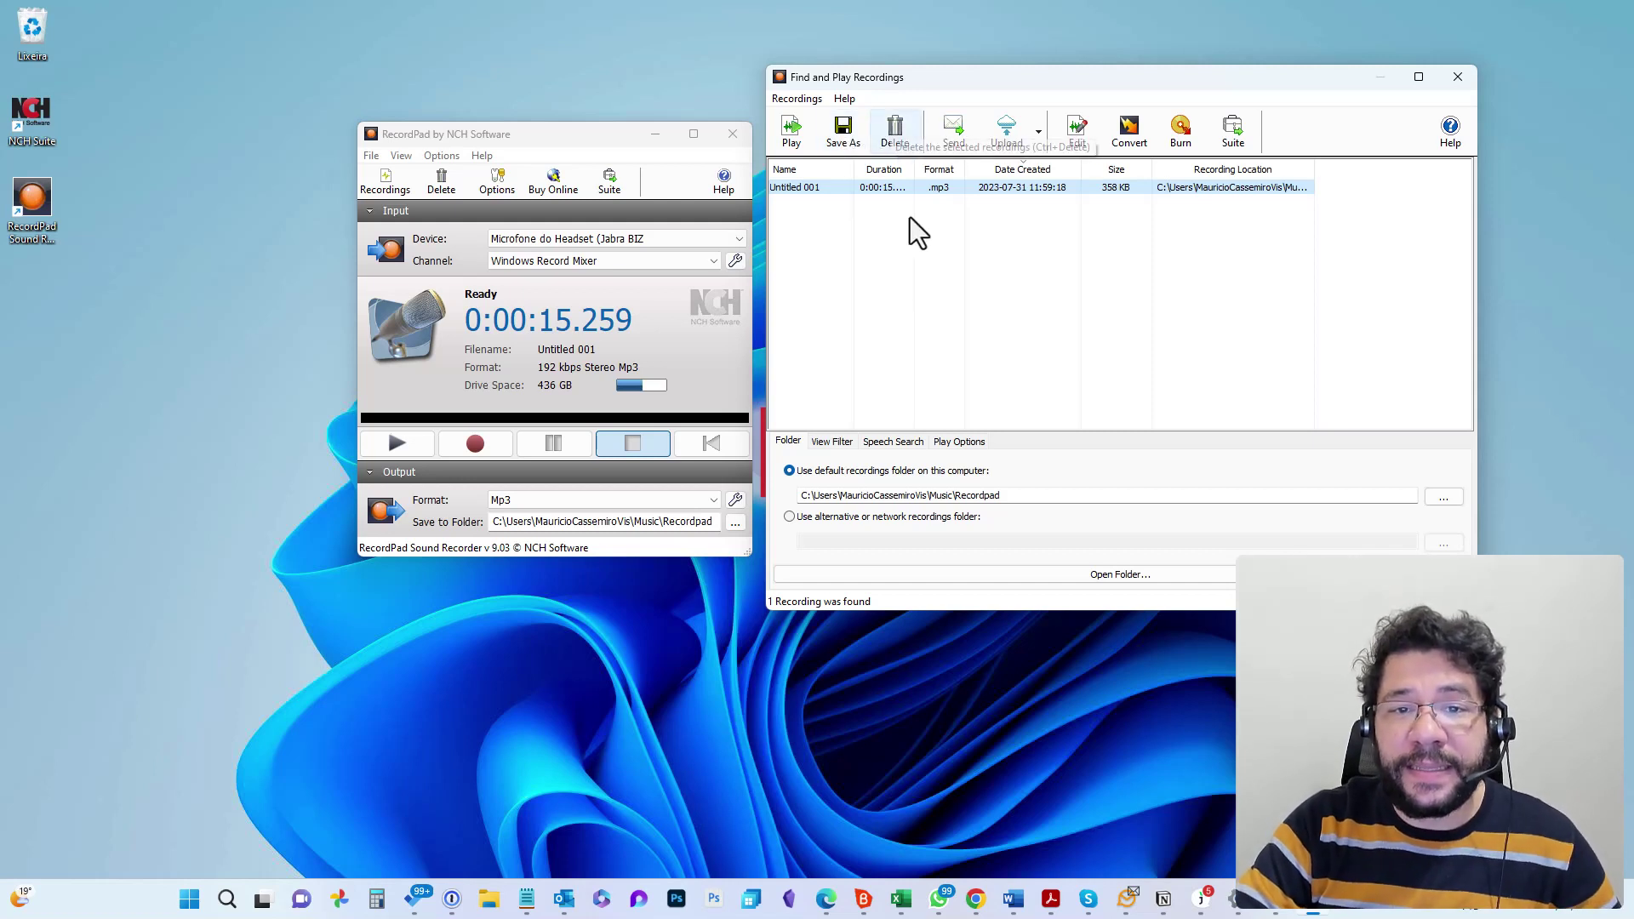
{"action": "left_click", "coordinate": [792, 130]}
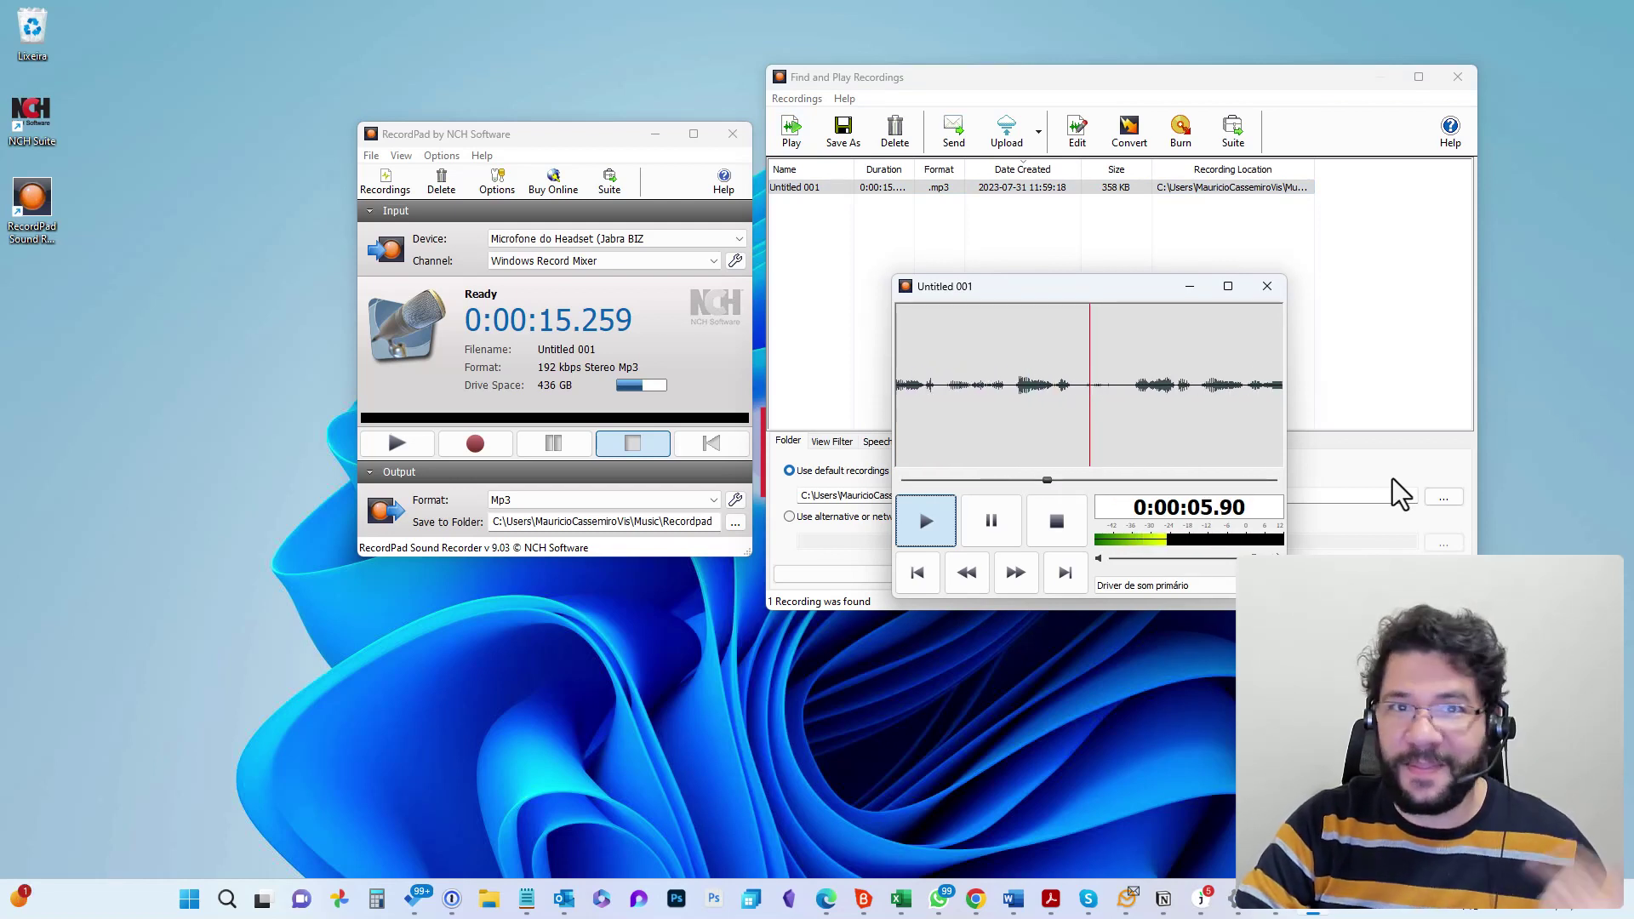
{"action": "left_click", "coordinate": [999, 533]}
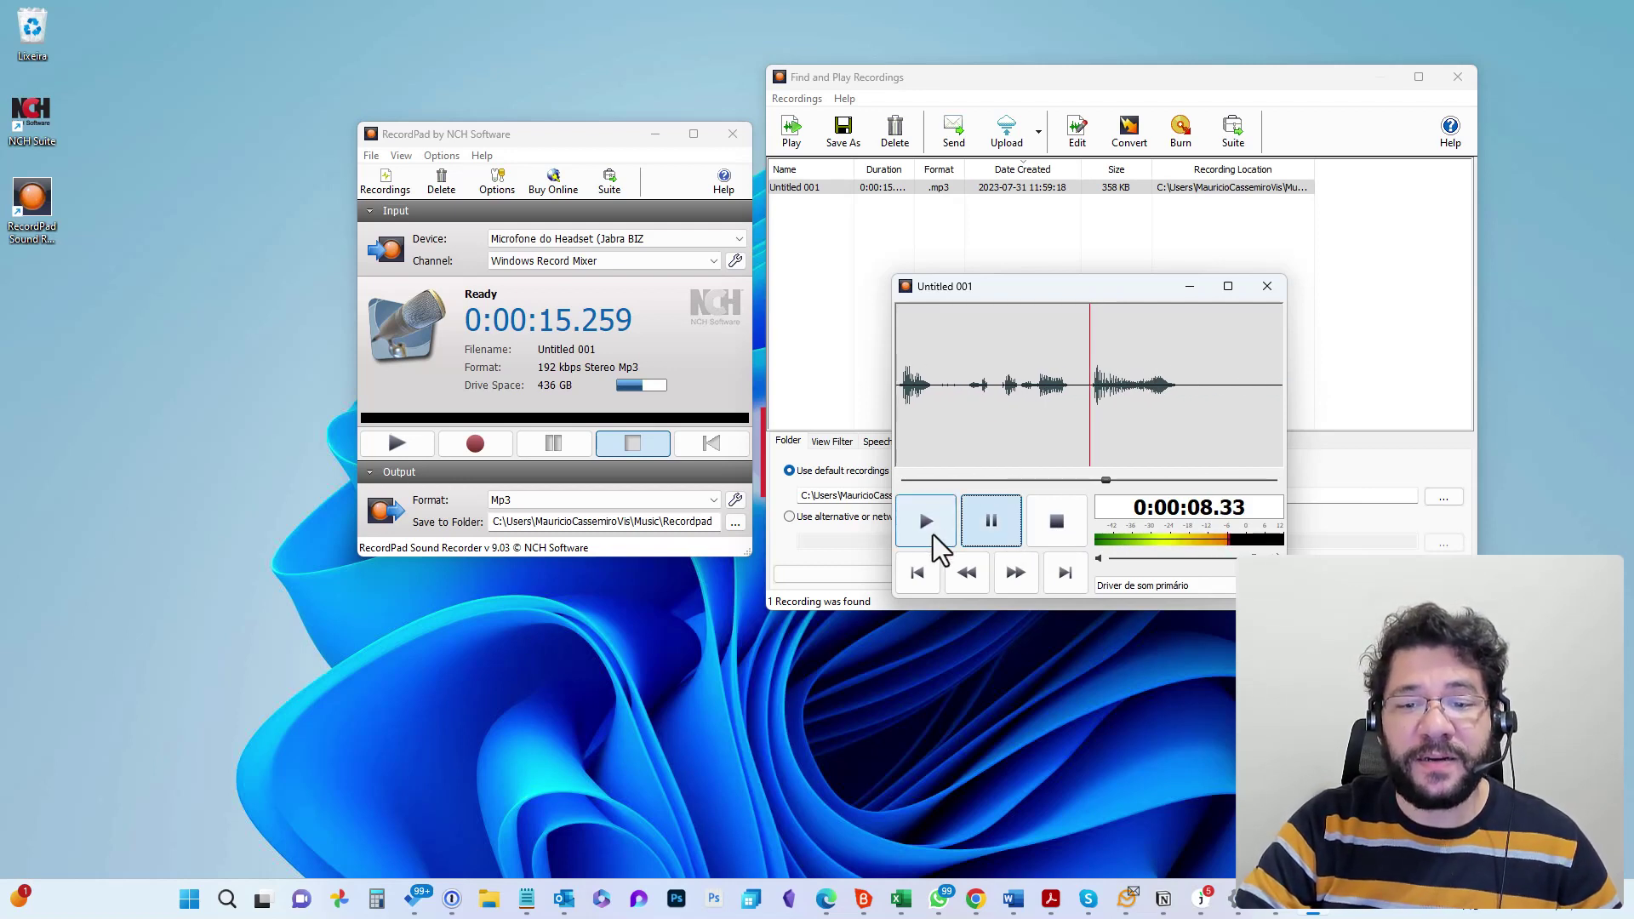
{"action": "left_click", "coordinate": [933, 535]}
{"action": "left_click", "coordinate": [983, 532]}
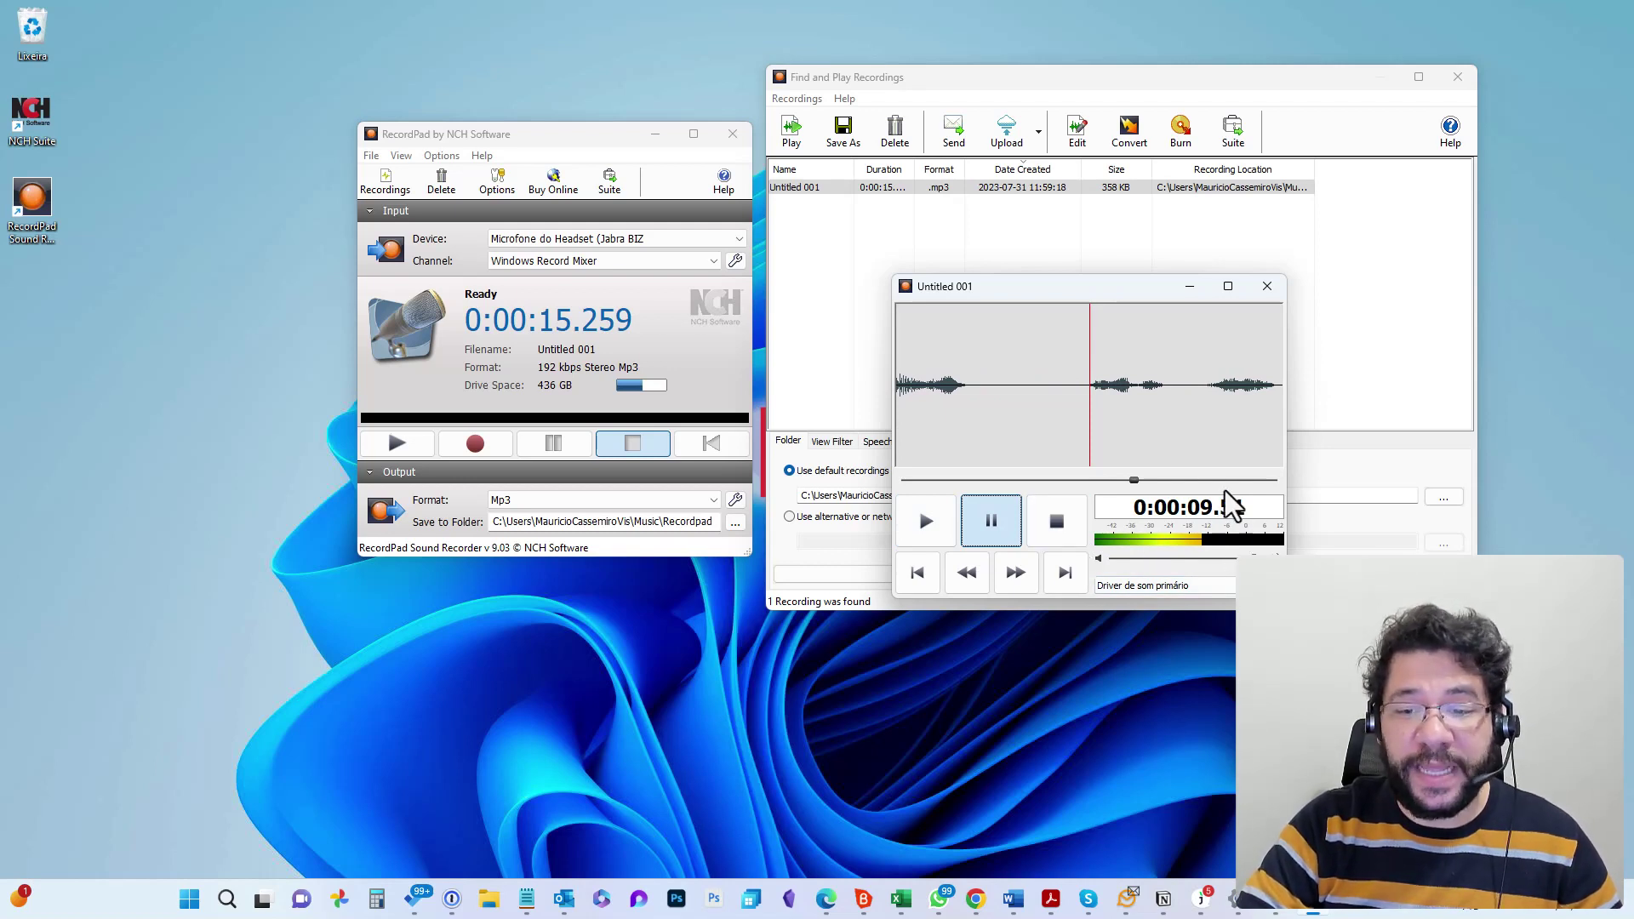
{"action": "left_click", "coordinate": [1156, 584]}
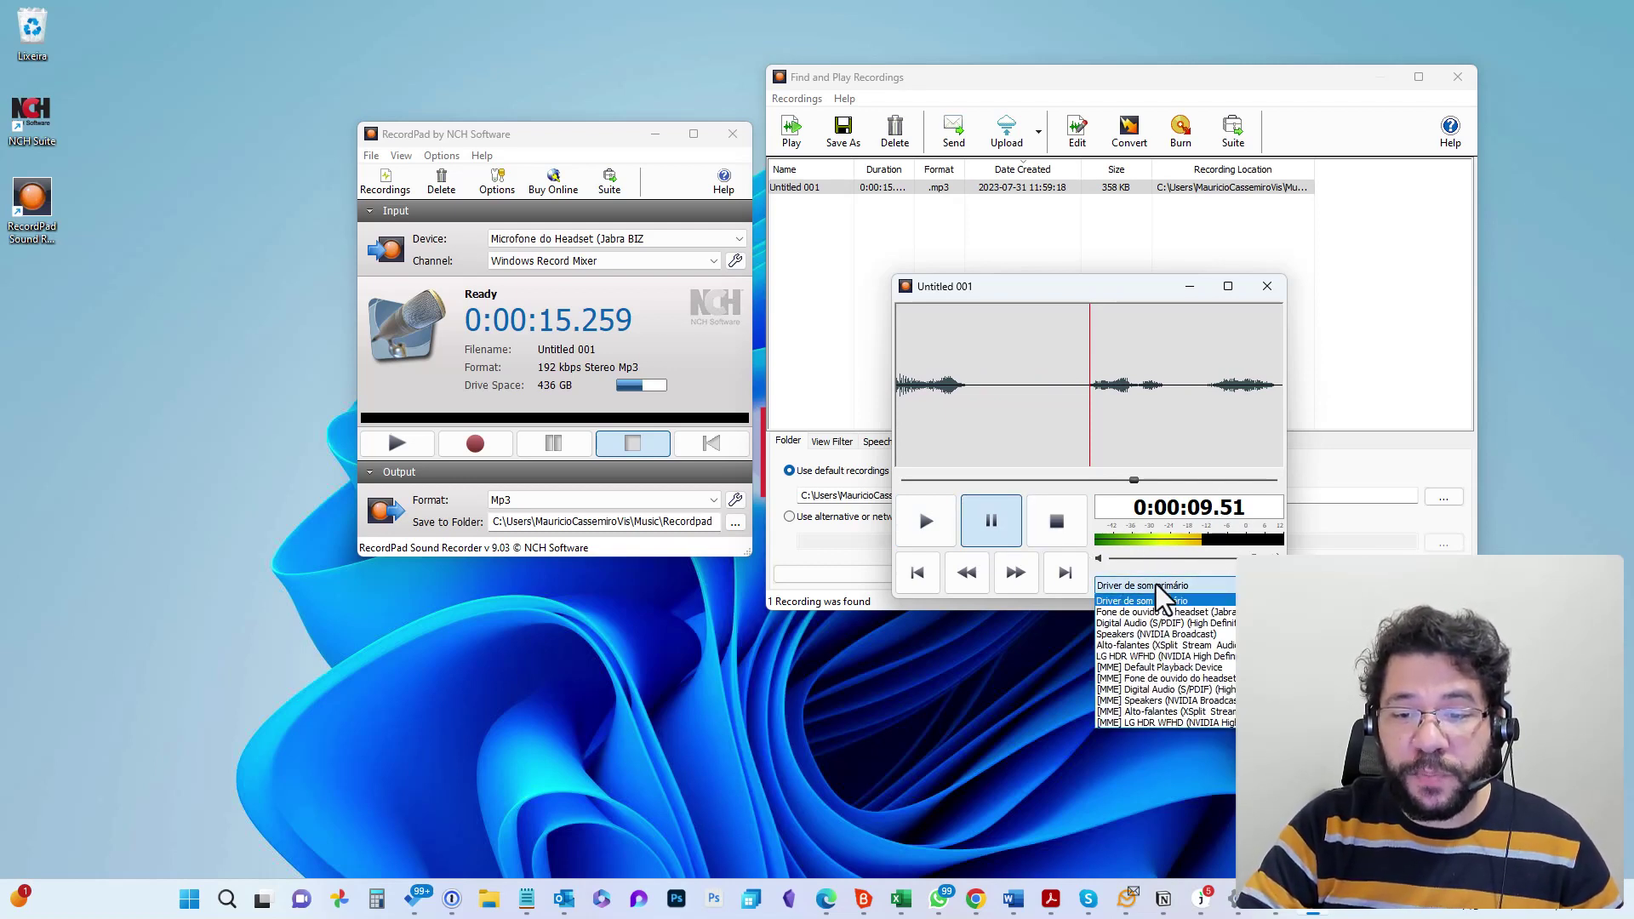
{"action": "left_click", "coordinate": [1090, 295]}
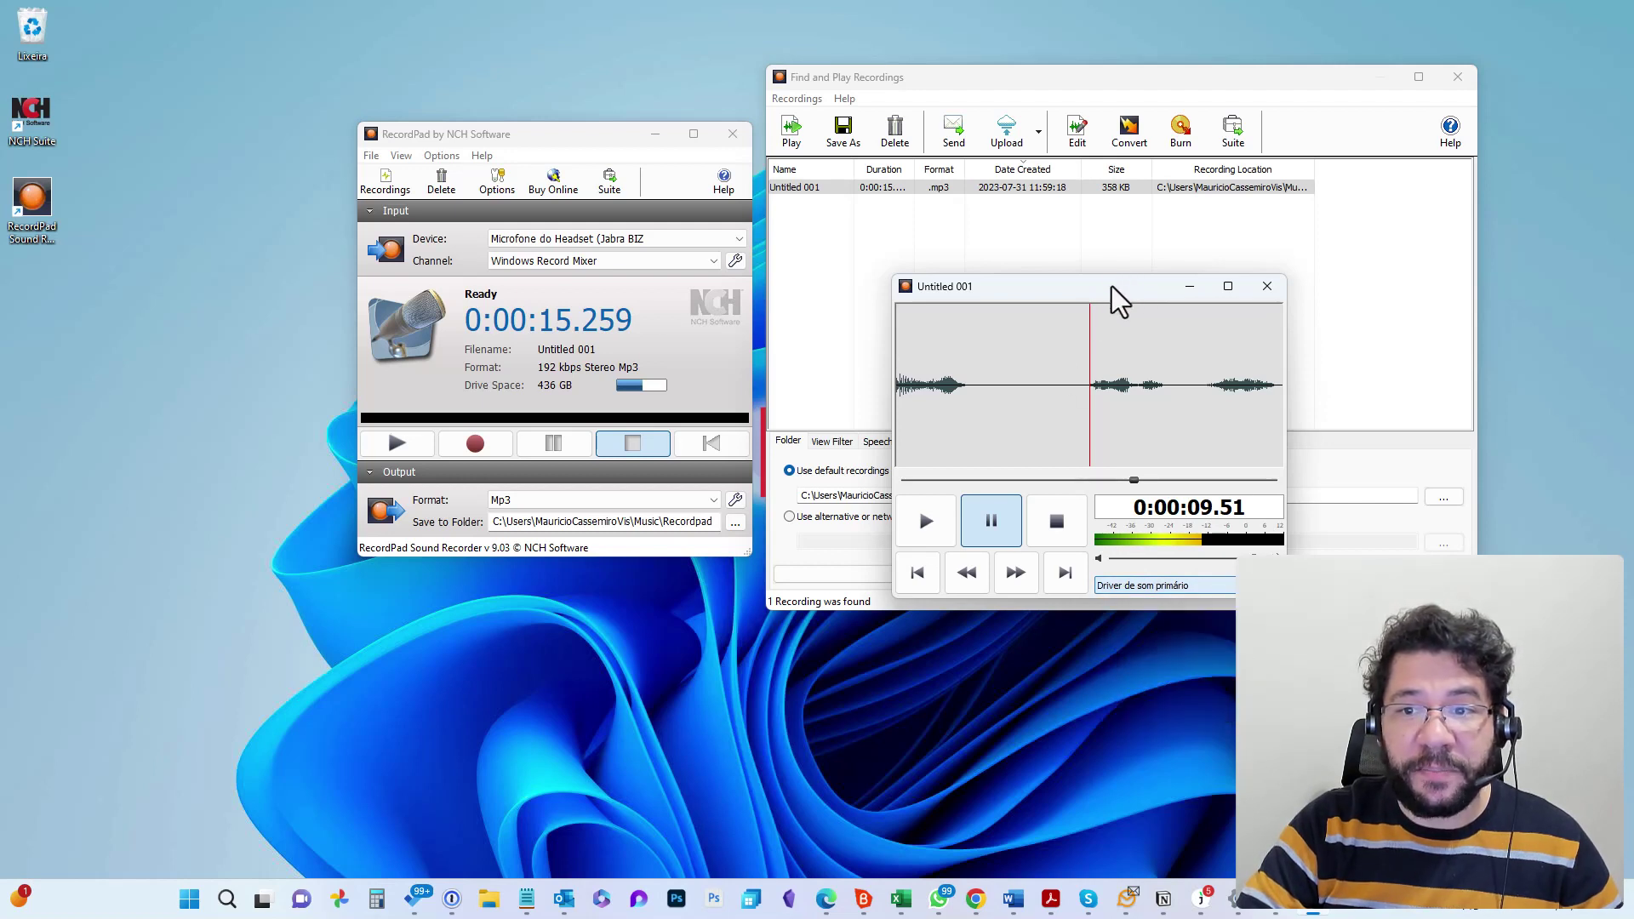
{"action": "left_click", "coordinate": [1267, 286]}
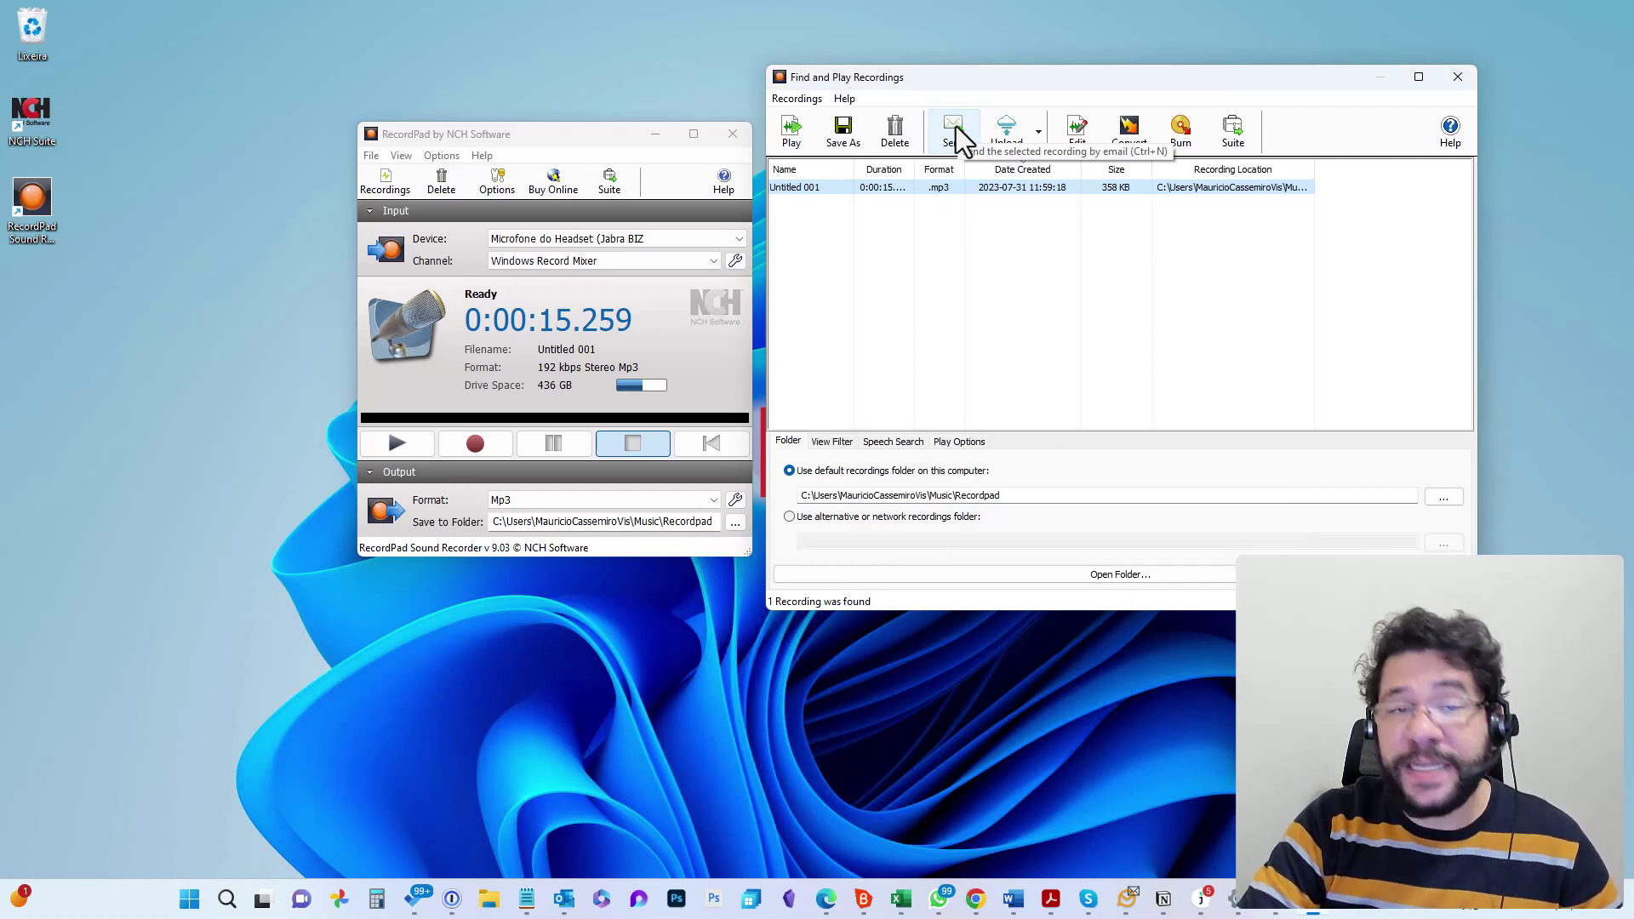
Step: Look over the upload destinations for the recording, and delete Untitled 001 from the list
{"action": "left_click", "coordinate": [1038, 136]}
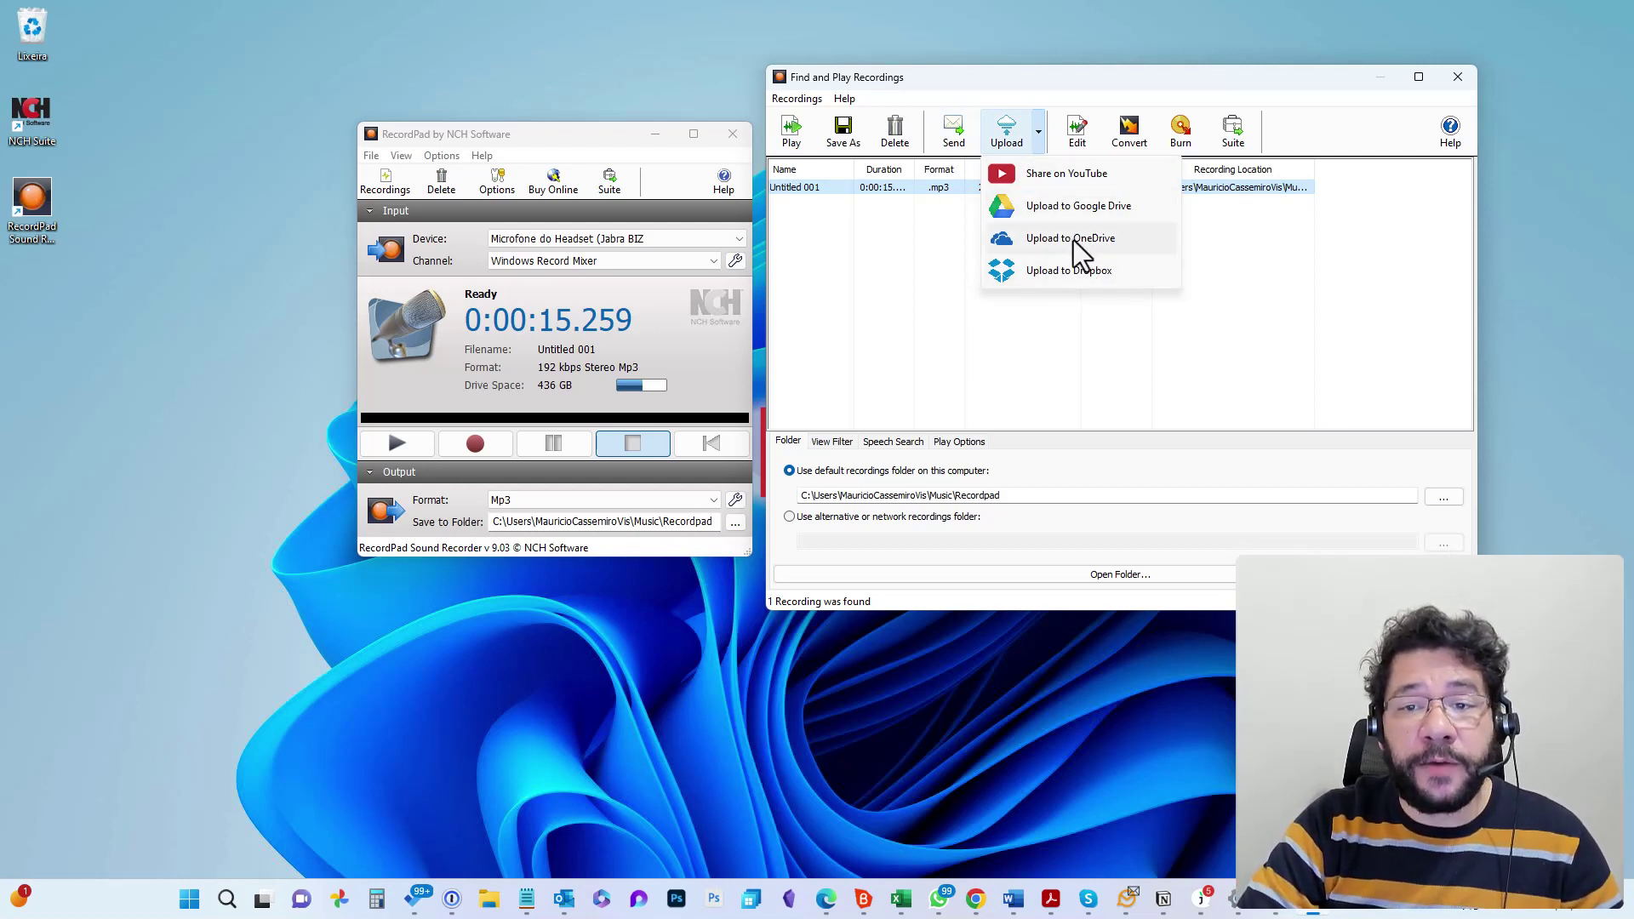
{"action": "left_click", "coordinate": [1113, 102]}
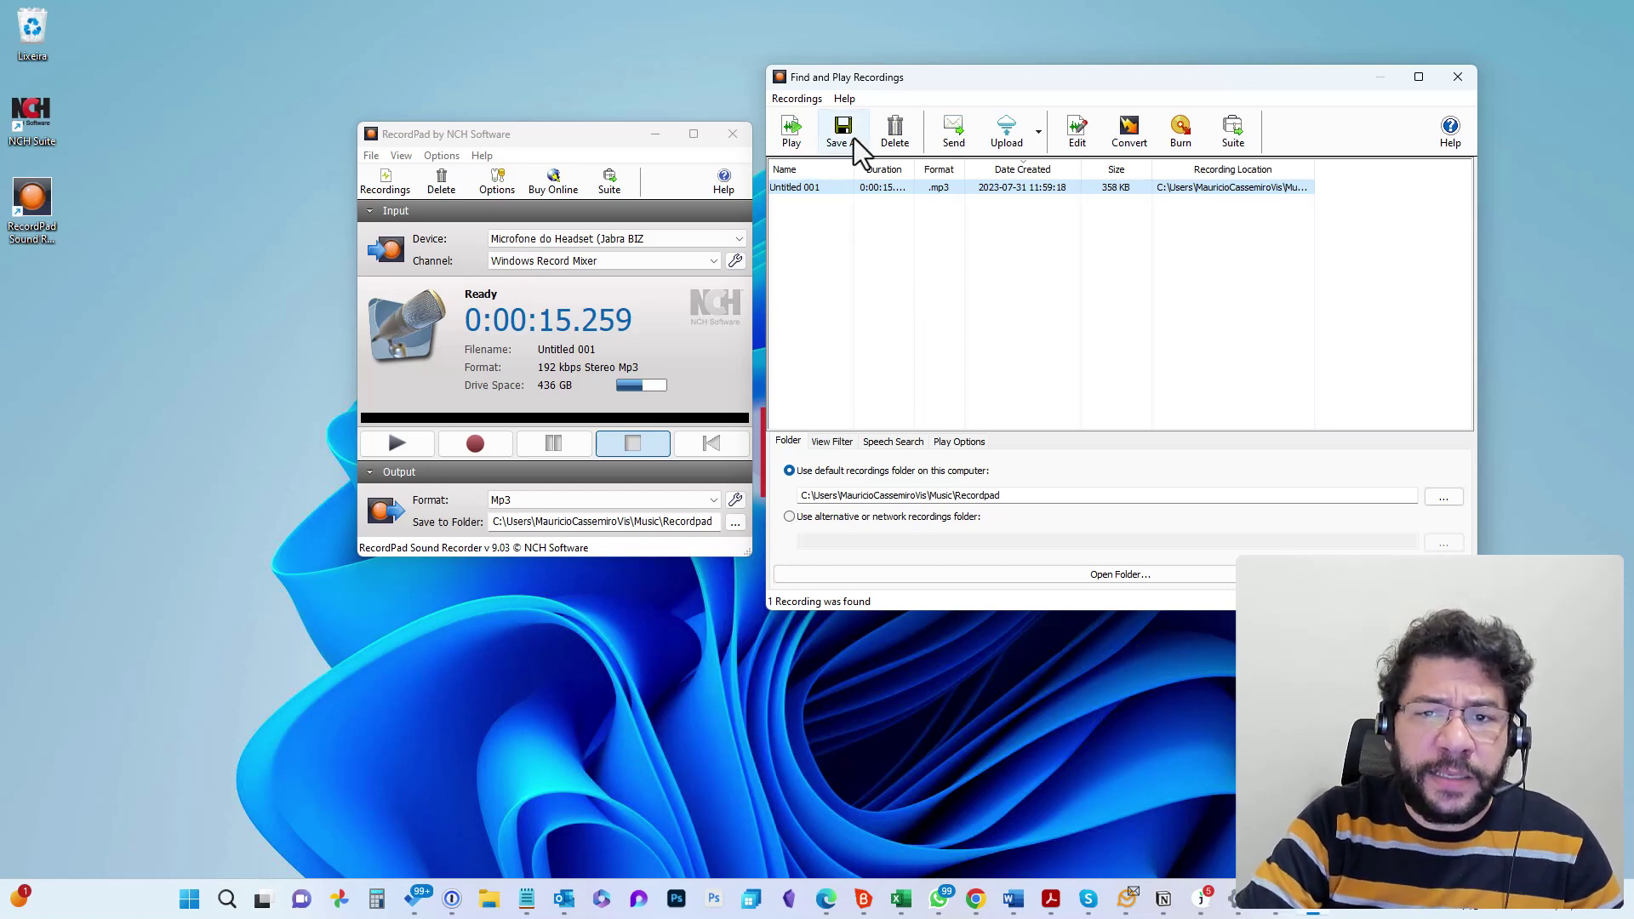
{"action": "left_click", "coordinate": [894, 132]}
{"action": "left_click", "coordinate": [1170, 353]}
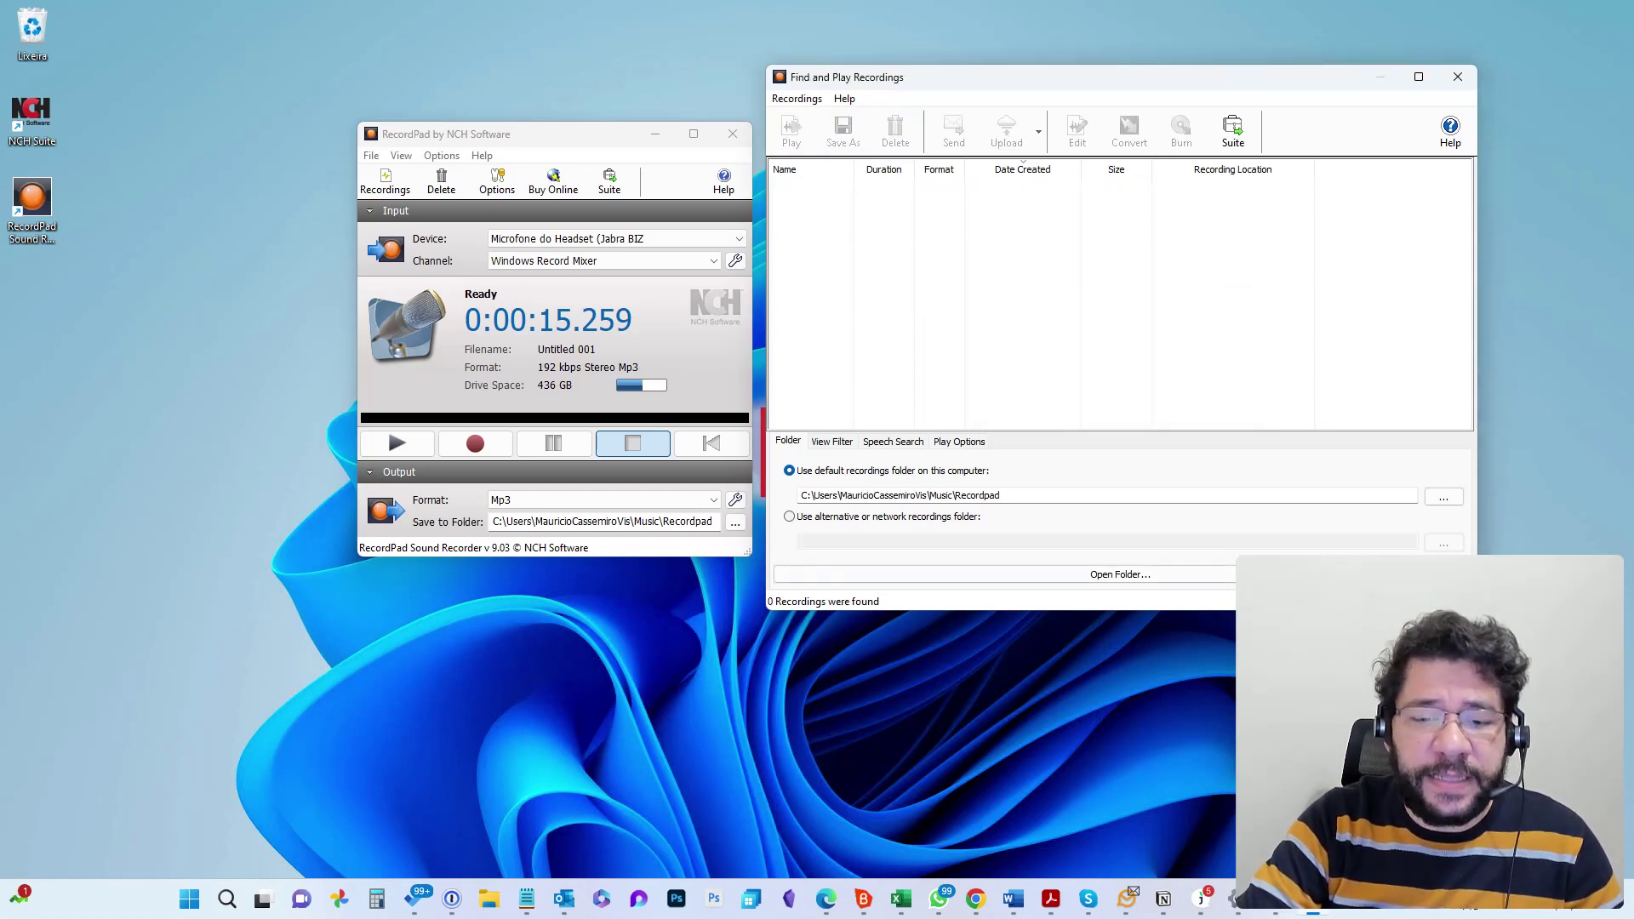
Step: Check the Recordpad folder under Músicas in File Explorer for the deleted file, and close the folder and the recordings list
{"action": "left_click", "coordinate": [496, 902]}
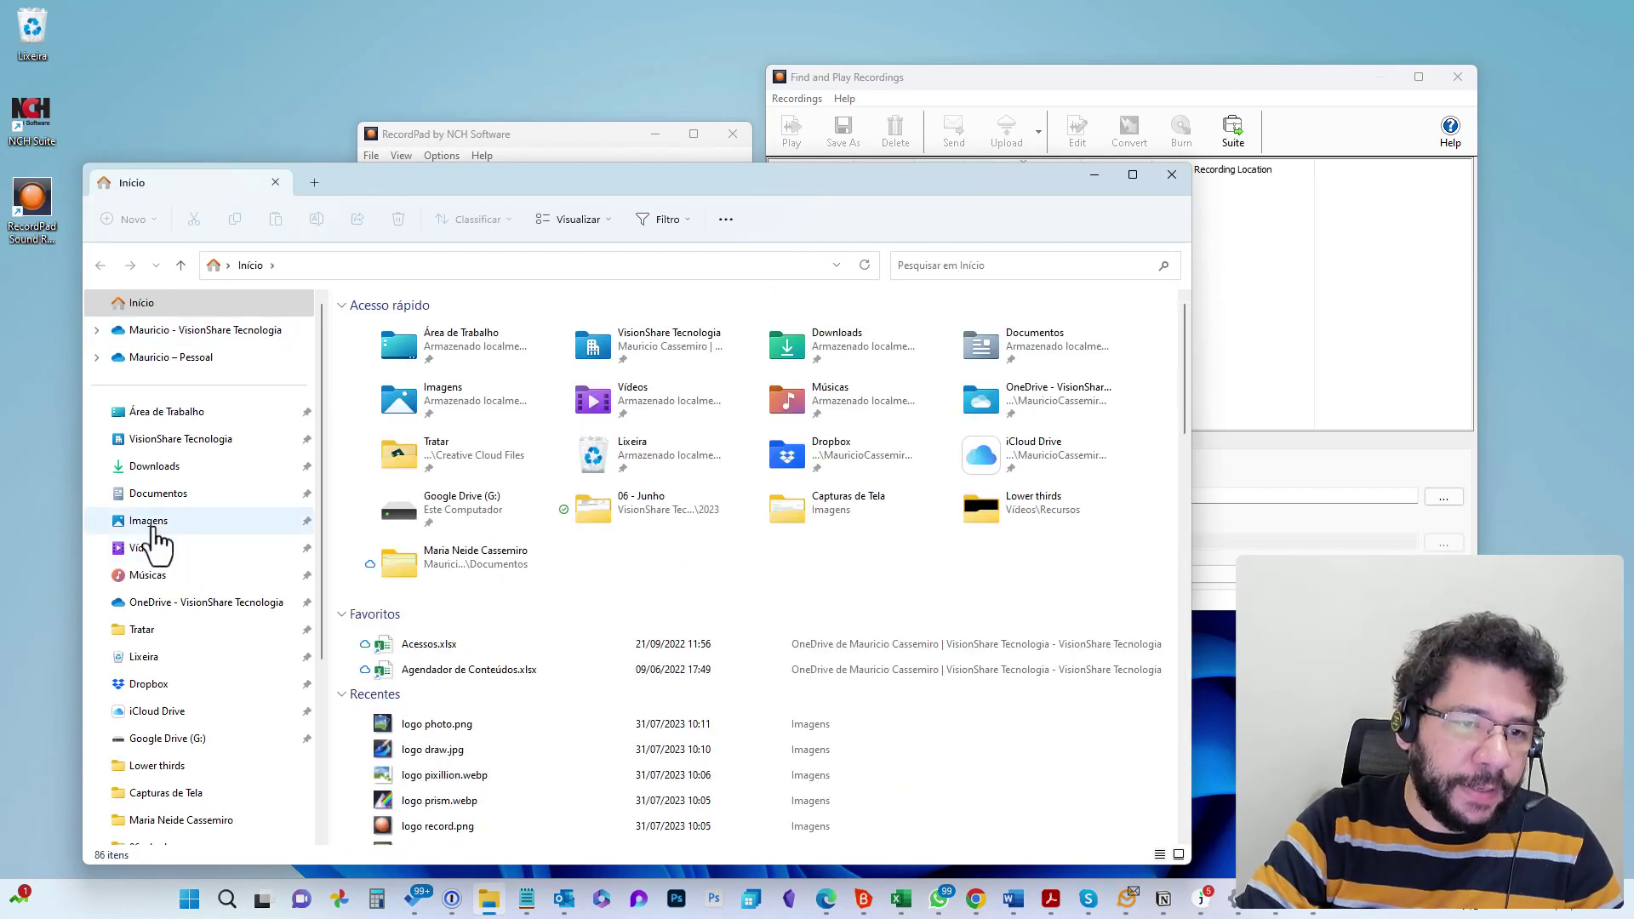
{"action": "left_click", "coordinate": [152, 523]}
{"action": "left_click", "coordinate": [144, 549]}
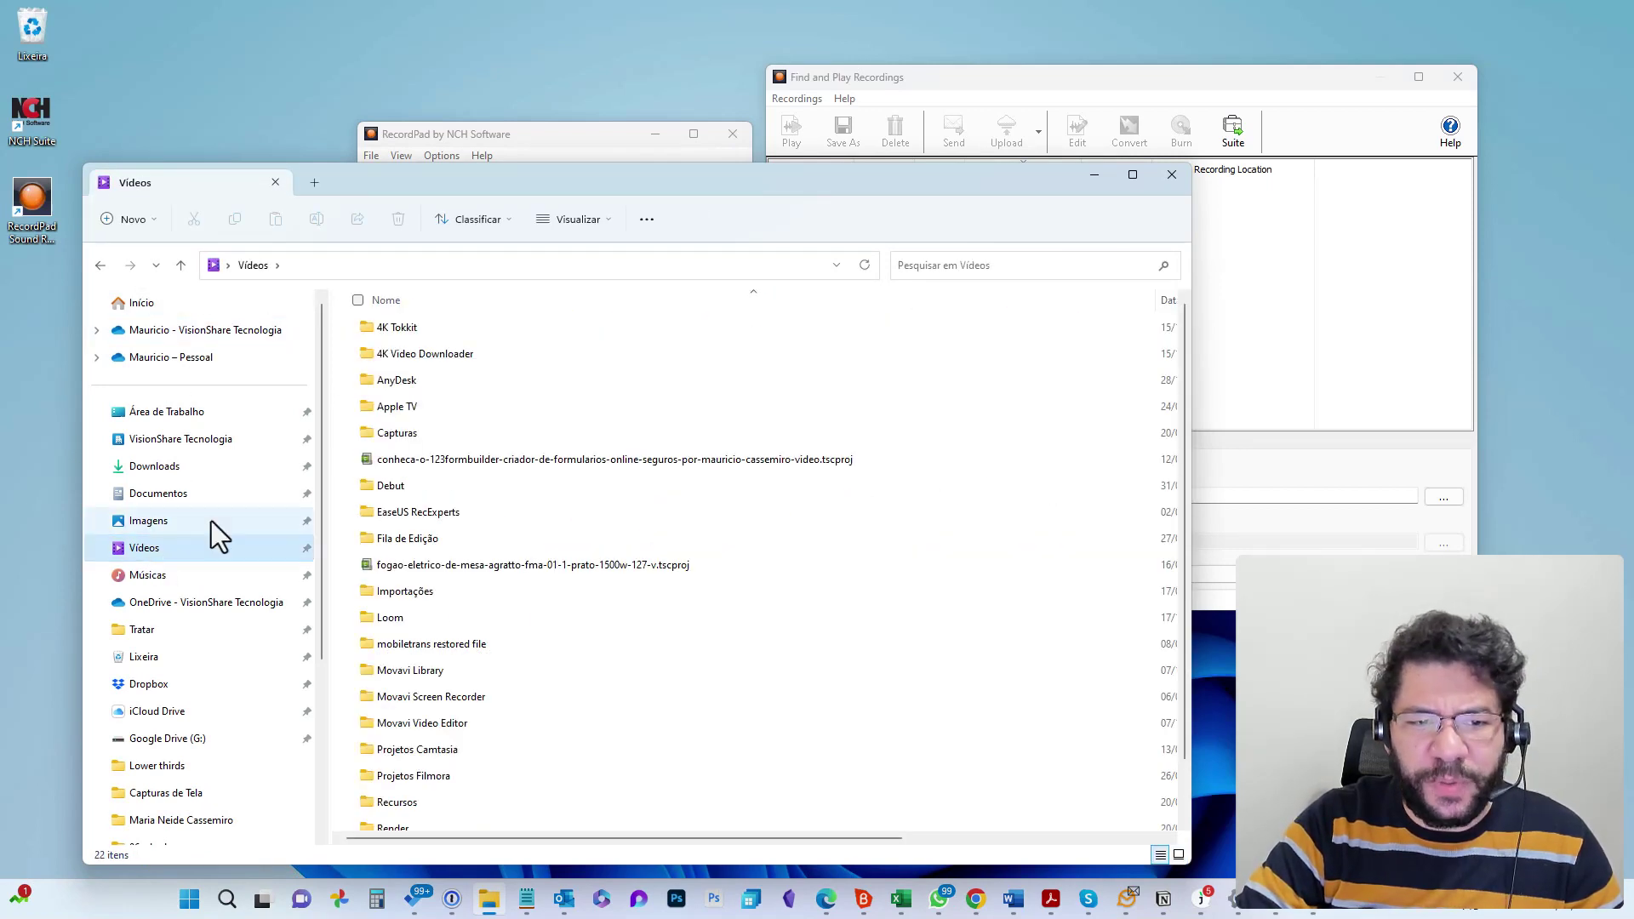
{"action": "left_click", "coordinate": [140, 576]}
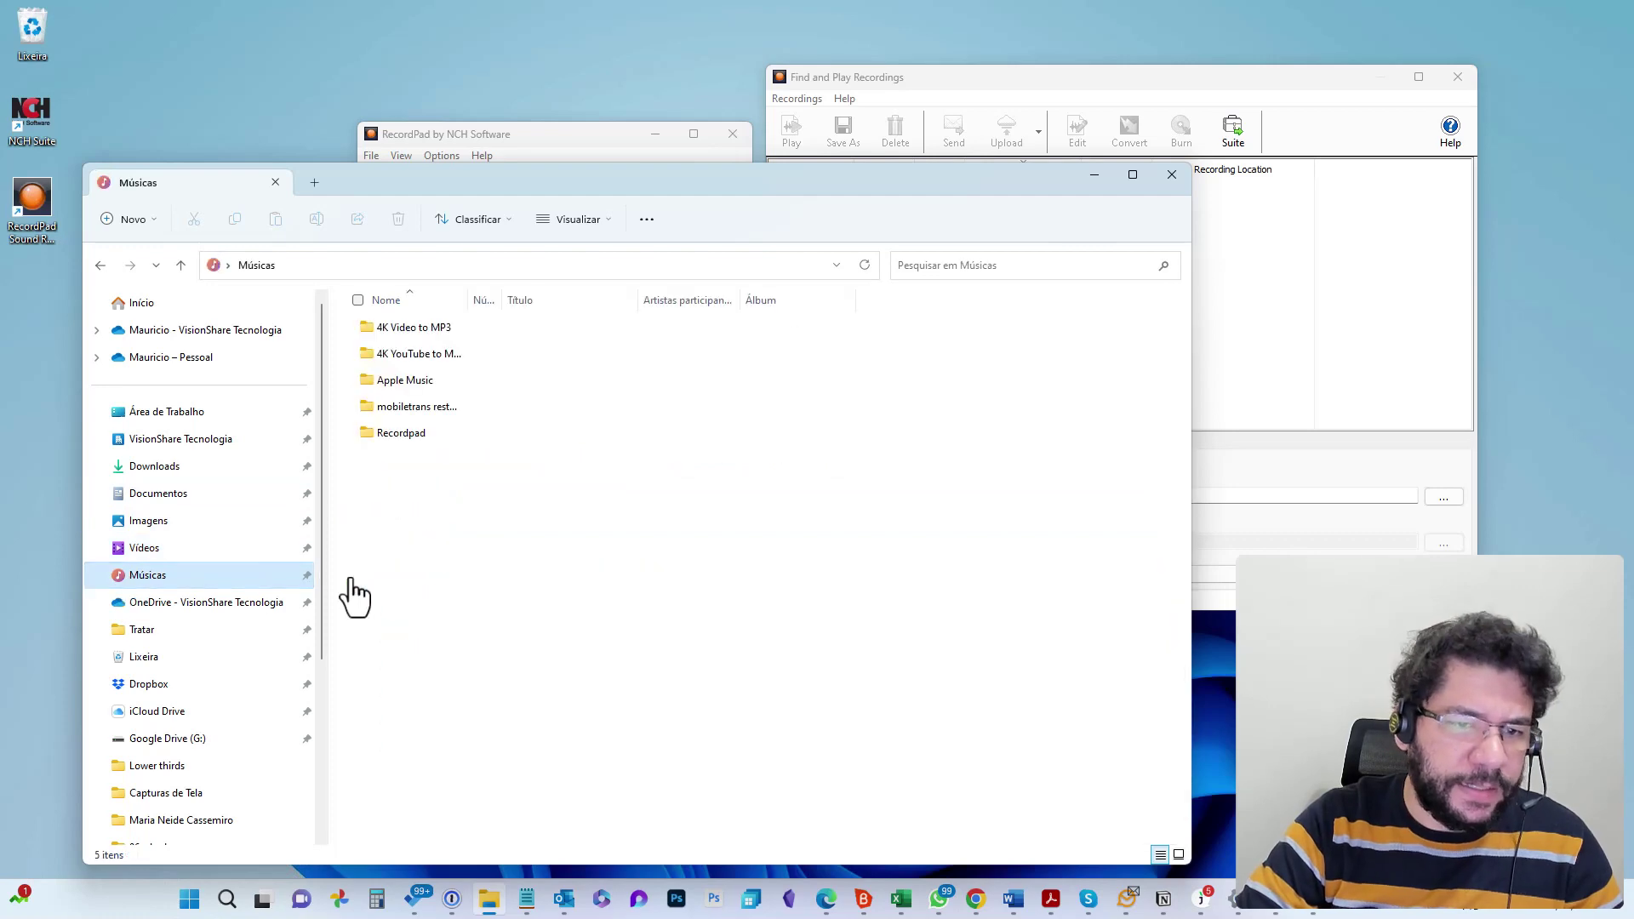
{"action": "left_click", "coordinate": [393, 433]}
{"action": "double_click", "coordinate": [395, 434]}
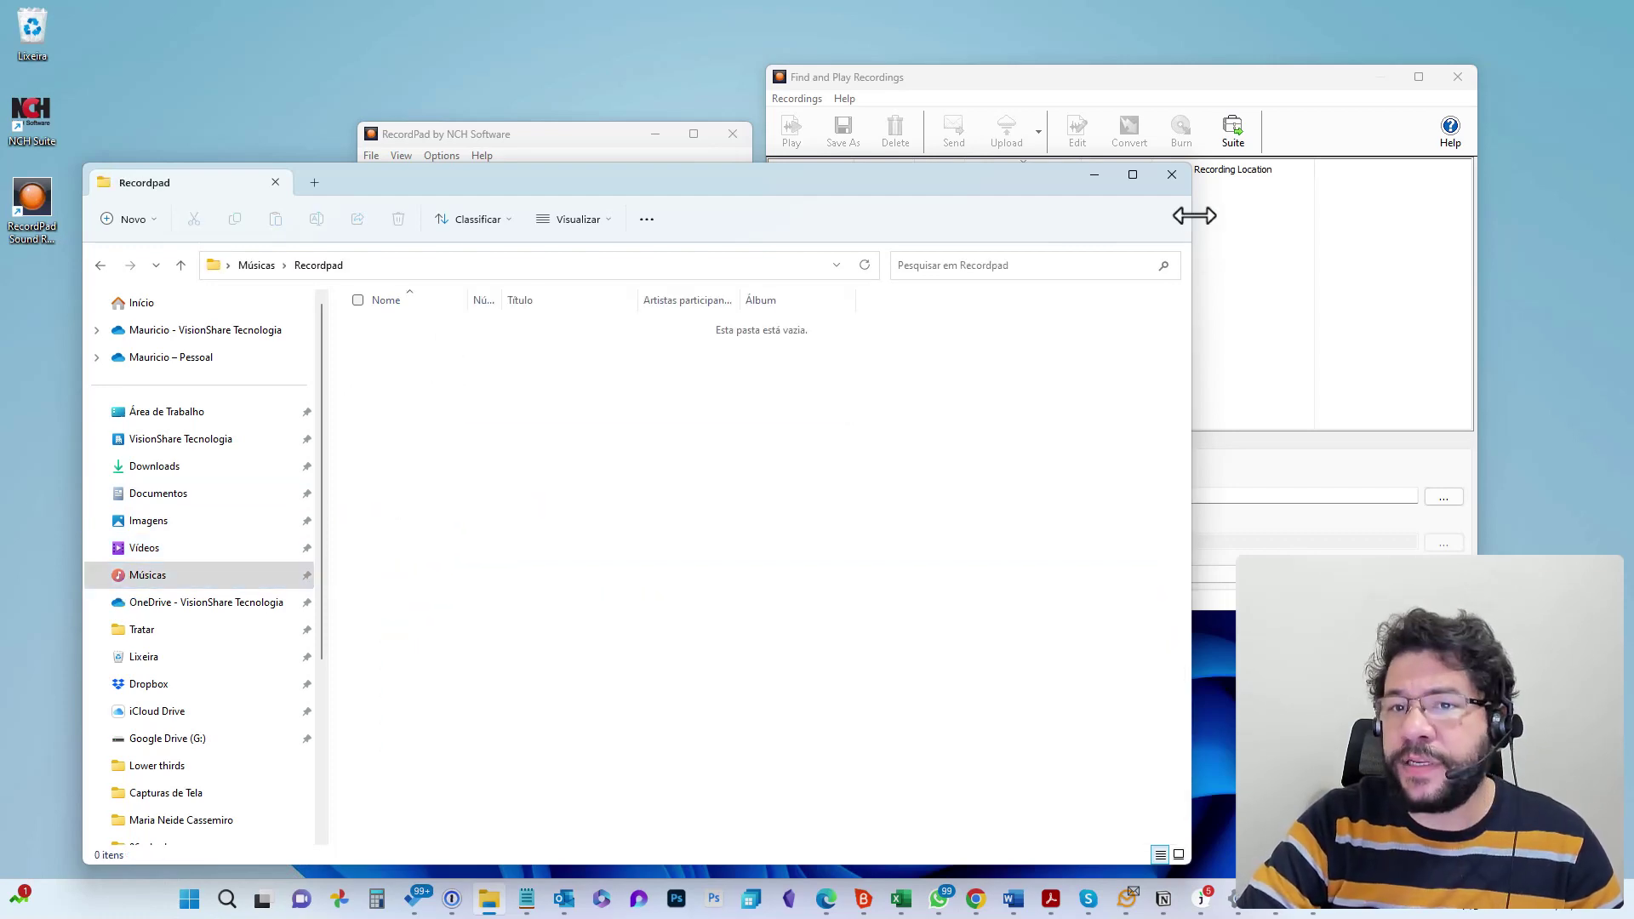
{"action": "left_click", "coordinate": [1172, 173]}
{"action": "left_click", "coordinate": [1457, 76]}
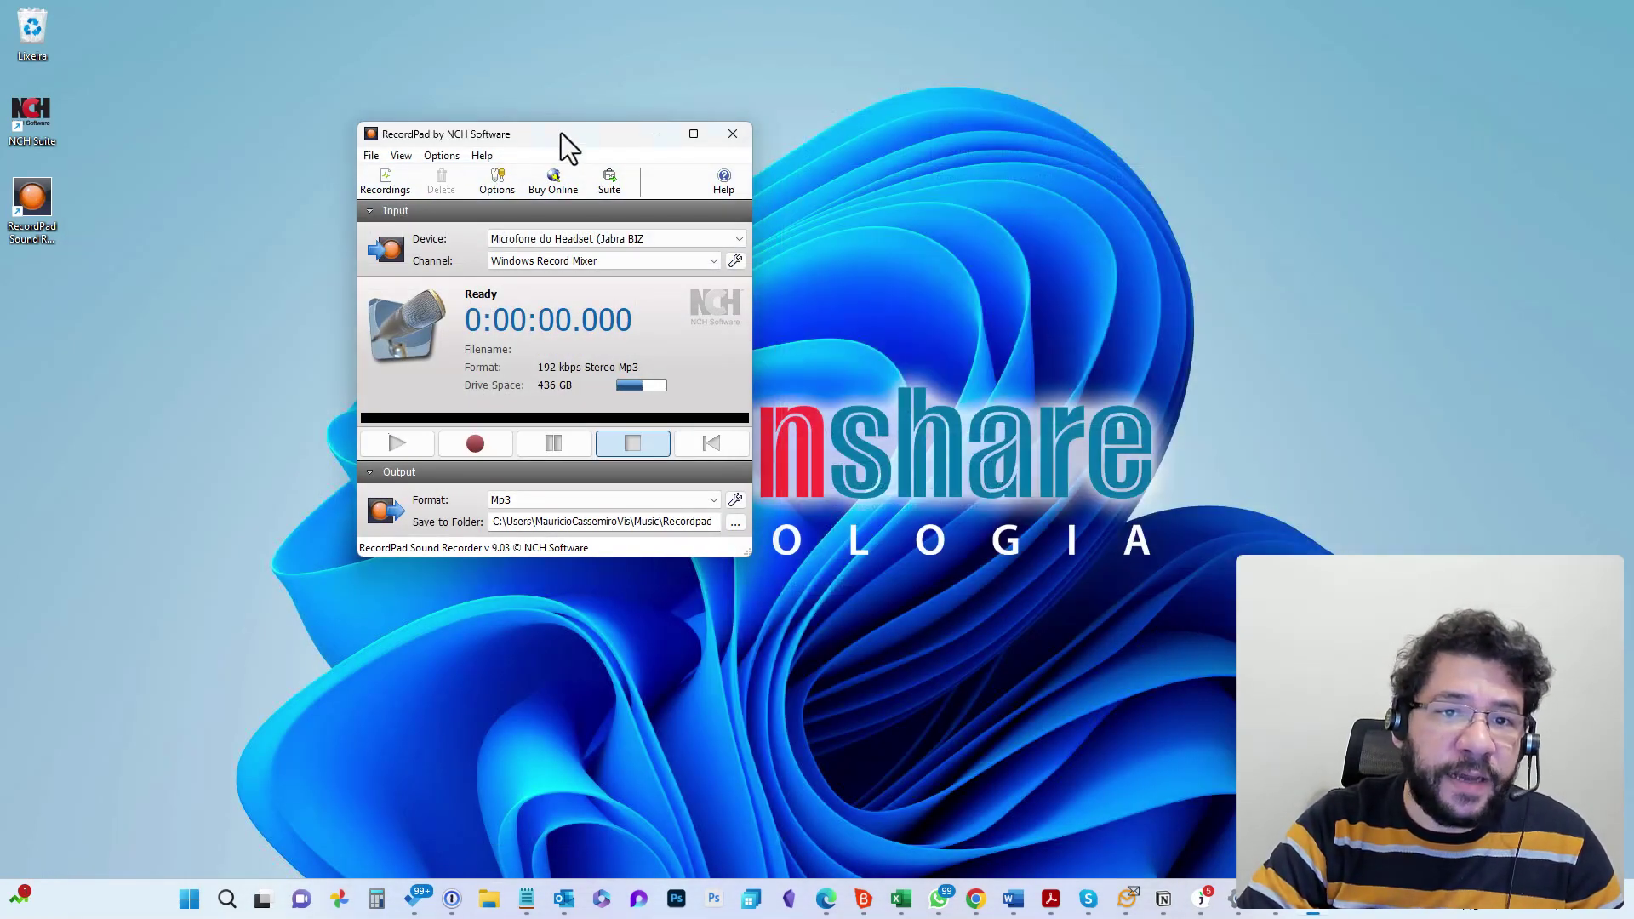
{"action": "left_click_drag", "start_coordinate": [562, 144], "coordinate": [615, 160]}
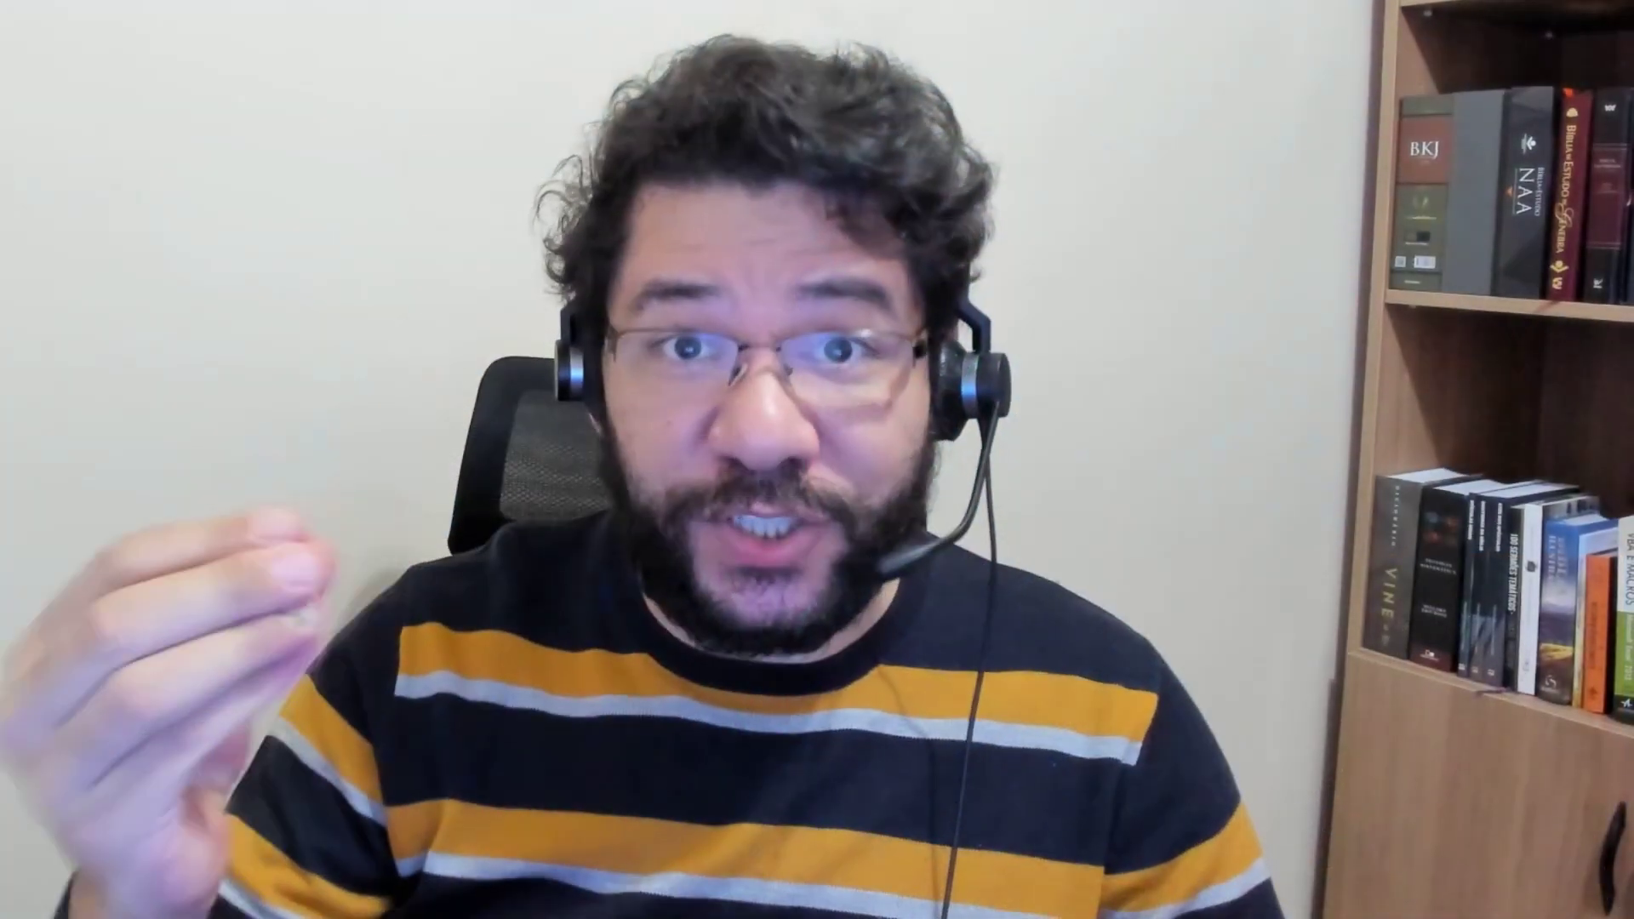